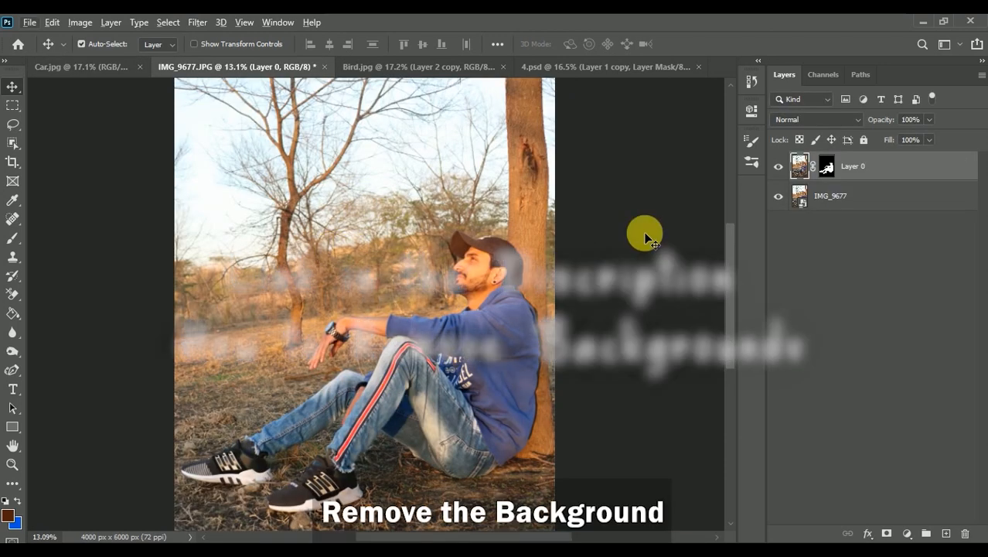
# - Hide the original IMG_9677 layer and bring the cut-out man from Layer 0 into the Car.jpg document
pyautogui.click(778, 196)
pyautogui.moveTo(489, 344); pyautogui.dragTo(302, 290)
# - Scale the man's layer to about 90.4% and seat him beside the car's front wheel near the photo's lower-left corner
pyautogui.hotkey('ctrl', 't')
pyautogui.hotkey('ctrl', '0')
pyautogui.hotkey('ctrl', '0')
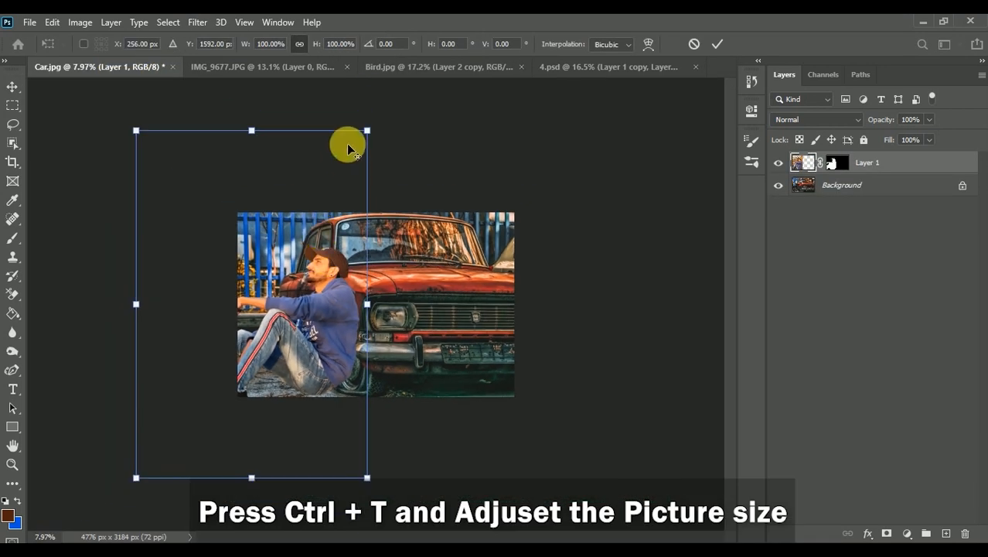
pyautogui.moveTo(370, 134); pyautogui.dragTo(342, 172)
pyautogui.scroll(3, 276, 304)
pyautogui.moveTo(276, 305)
pyautogui.mouseDown()
pyautogui.moveTo(289, 336)
pyautogui.moveTo(294, 311)
pyautogui.mouseUp()
pyautogui.moveTo(339, 116); pyautogui.dragTo(365, 108)
pyautogui.moveTo(303, 327); pyautogui.dragTo(294, 316)
pyautogui.scroll(-3, 294, 316)
pyautogui.moveTo(356, 169)
pyautogui.mouseDown()
pyautogui.moveTo(375, 157)
pyautogui.moveTo(366, 152)
pyautogui.mouseUp()
pyautogui.moveTo(342, 264); pyautogui.dragTo(333, 294)
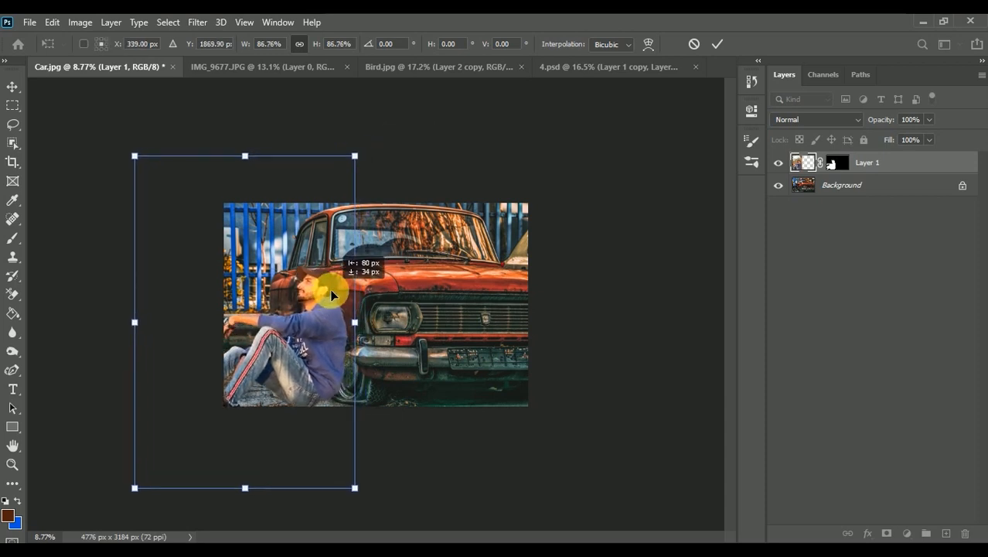
pyautogui.moveTo(358, 156); pyautogui.dragTo(365, 152)
pyautogui.moveTo(327, 284); pyautogui.dragTo(325, 286)
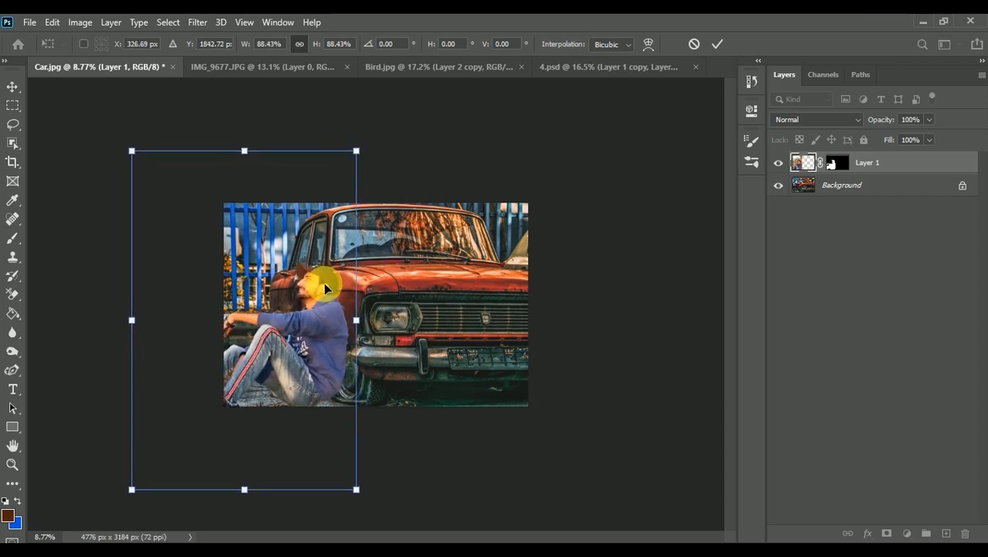
pyautogui.moveTo(362, 150); pyautogui.dragTo(368, 143)
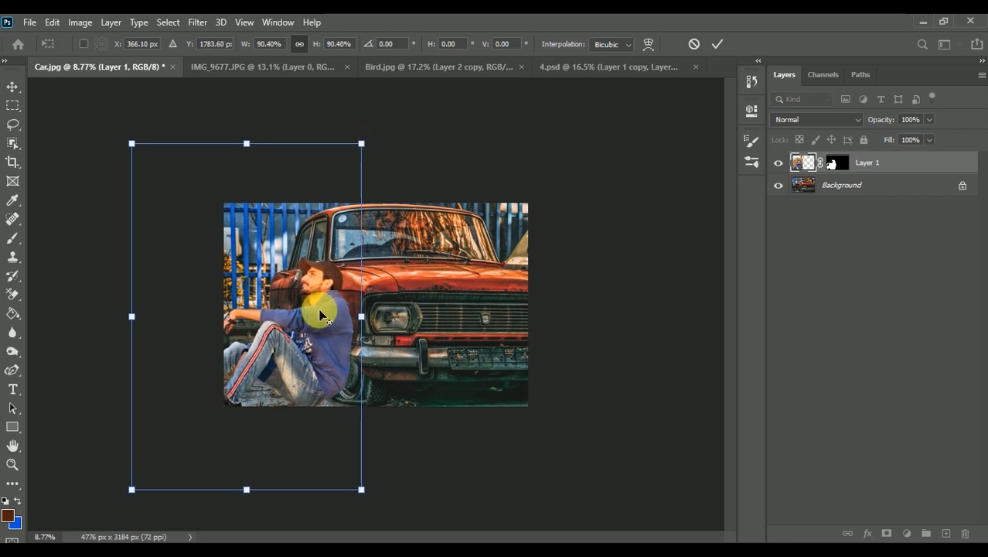
pyautogui.scroll(8, 318, 317)
pyautogui.scroll(-4, 315, 319)
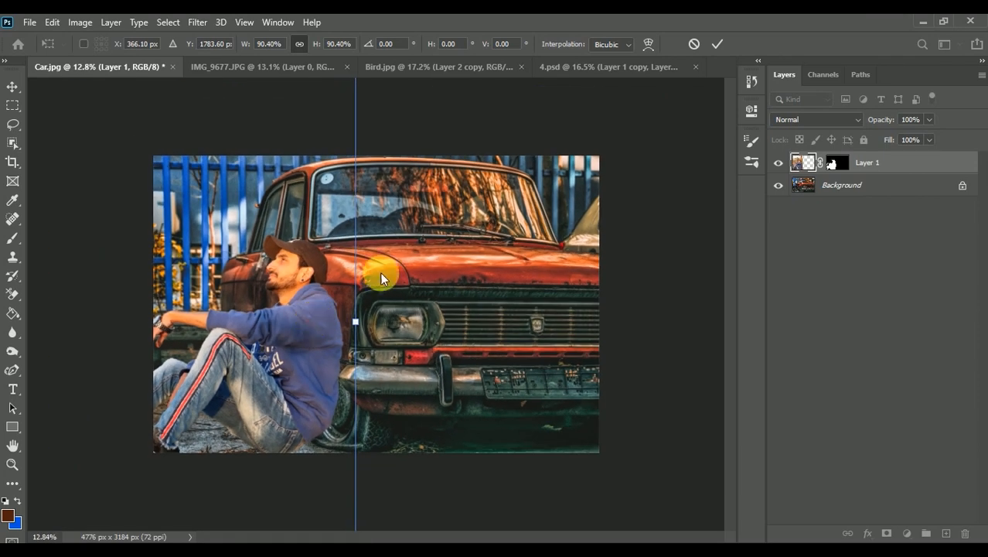
pyautogui.press('Return')
# - Convert the man's layer (Layer 1) to a smart object
pyautogui.scroll(3, 254, 338)
pyautogui.scroll(-2, 194, 347)
pyautogui.scroll(2, 265, 346)
pyautogui.scroll(-1, 263, 343)
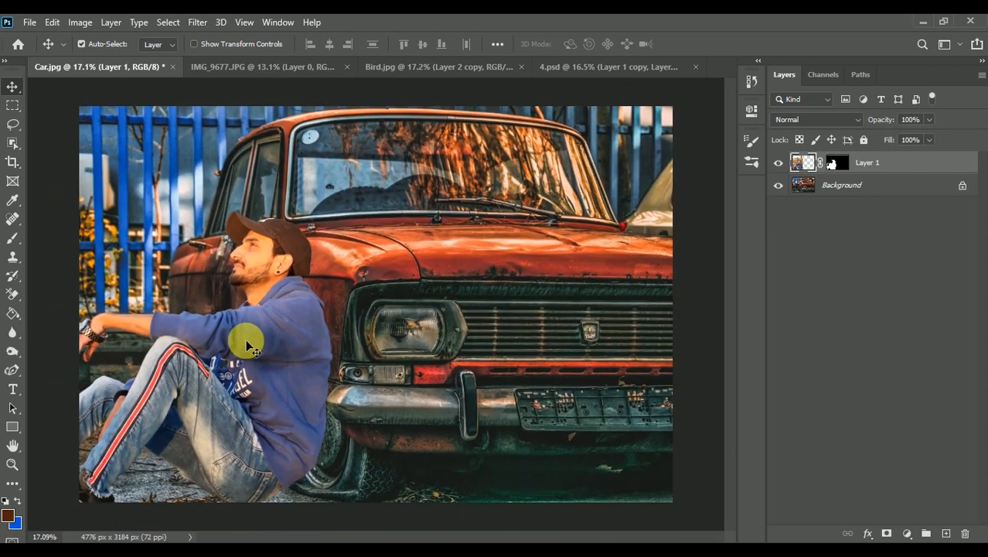
pyautogui.rightClick(893, 163)
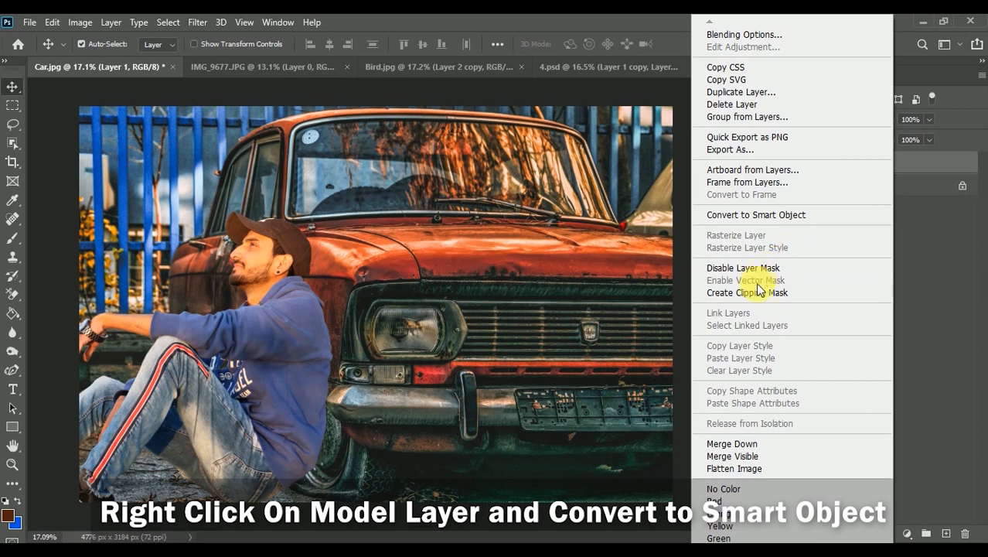
pyautogui.click(769, 215)
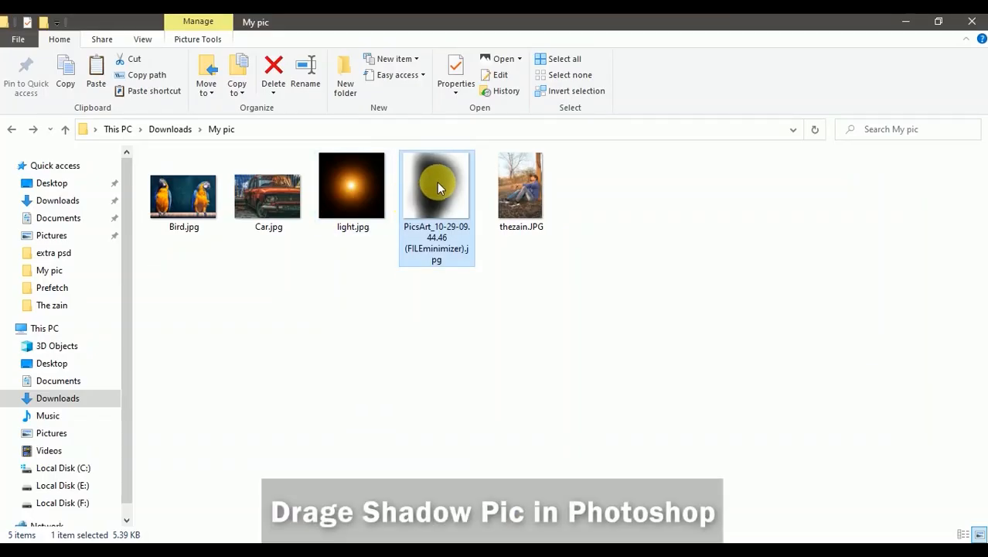
# - Place the PicsArt shadow picture from the My pic folder into Car.jpg, scaled to about 656% and rotated about 13.4° over the man
pyautogui.moveTo(437, 174); pyautogui.dragTo(323, 414)
pyautogui.moveTo(404, 337); pyautogui.dragTo(484, 245)
pyautogui.moveTo(499, 279); pyautogui.dragTo(491, 255)
pyautogui.moveTo(399, 356); pyautogui.dragTo(349, 454)
pyautogui.moveTo(431, 347); pyautogui.dragTo(385, 355)
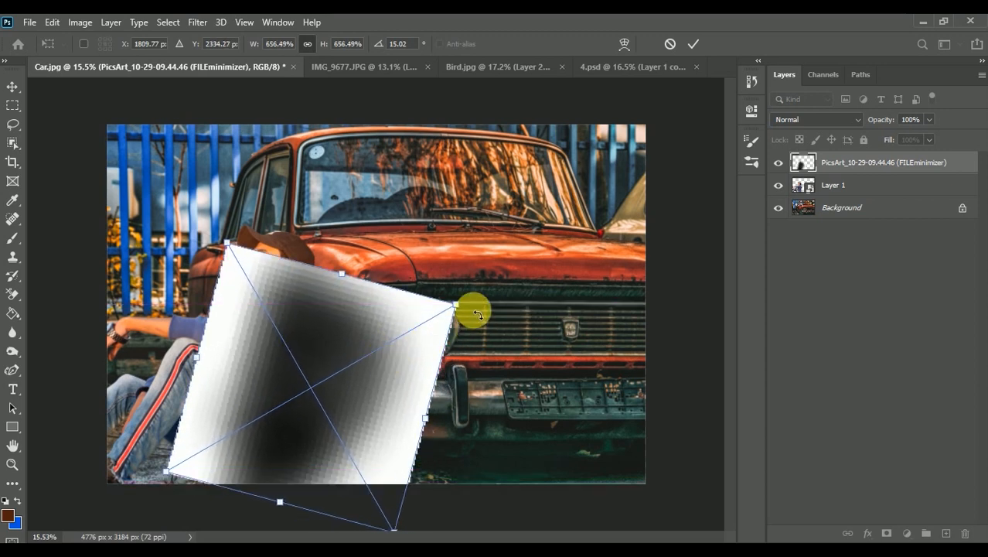
pyautogui.moveTo(477, 314); pyautogui.dragTo(474, 302)
# - Set the shadow layer's blend mode to Multiply and move it beneath the man's layer
pyautogui.click(824, 119)
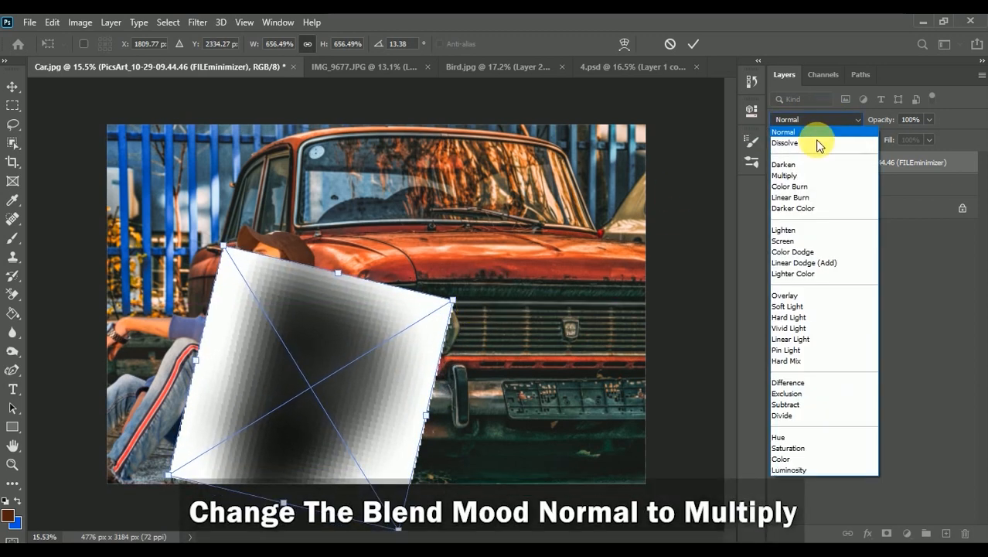
pyautogui.click(808, 176)
pyautogui.moveTo(842, 170); pyautogui.dragTo(841, 191)
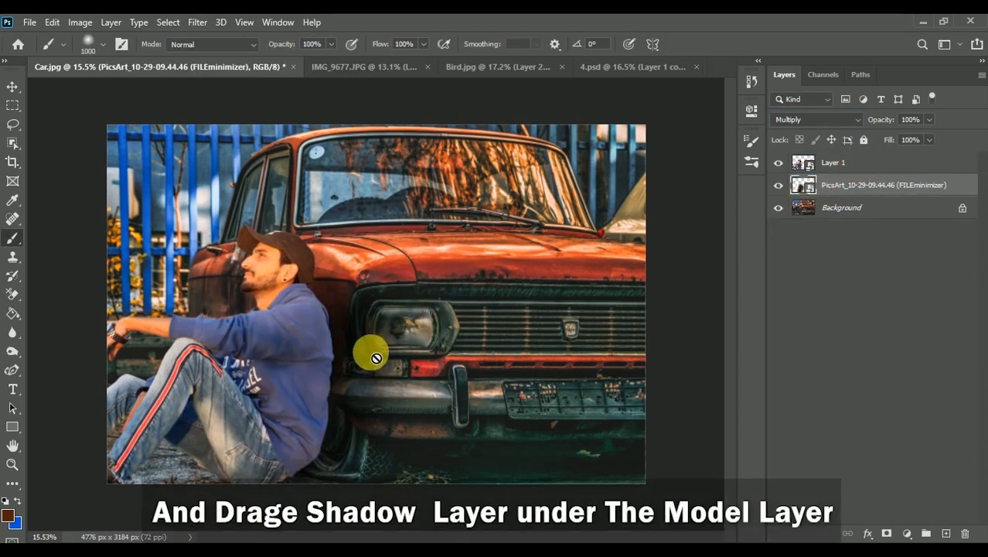
# - Free-transform the shadow layer, resizing and repositioning it behind the man's back against the car
pyautogui.hotkey('ctrl', 't')
pyautogui.moveTo(393, 360); pyautogui.dragTo(463, 293)
pyautogui.moveTo(382, 405); pyautogui.dragTo(370, 410)
pyautogui.moveTo(438, 306); pyautogui.dragTo(449, 298)
pyautogui.moveTo(415, 338); pyautogui.dragTo(403, 339)
pyautogui.click(692, 48)
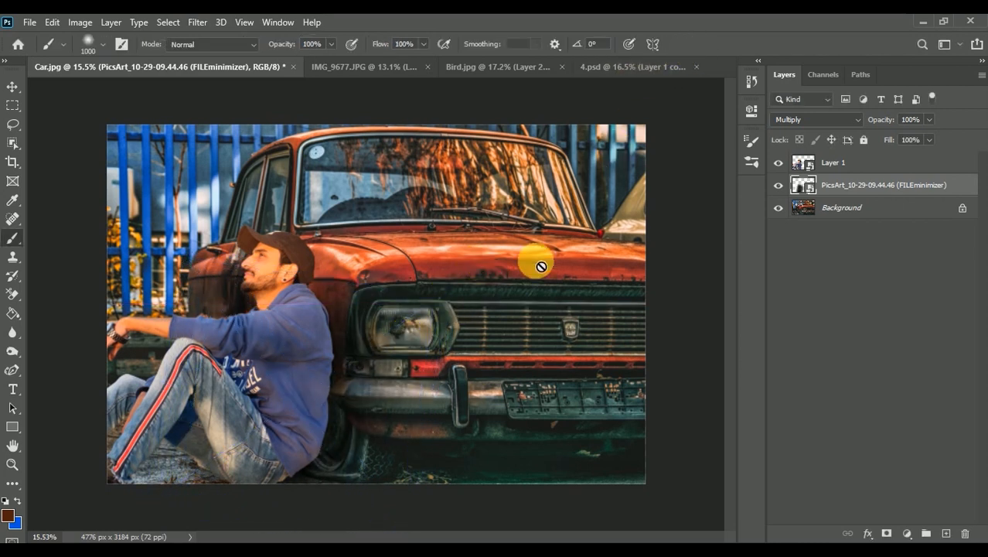
# - Add a layer mask to the shadow layer and brush black over the excess shadow on both sides, comparing with the layer hidden
pyautogui.scroll(-2, 449, 333)
pyautogui.scroll(1, 397, 382)
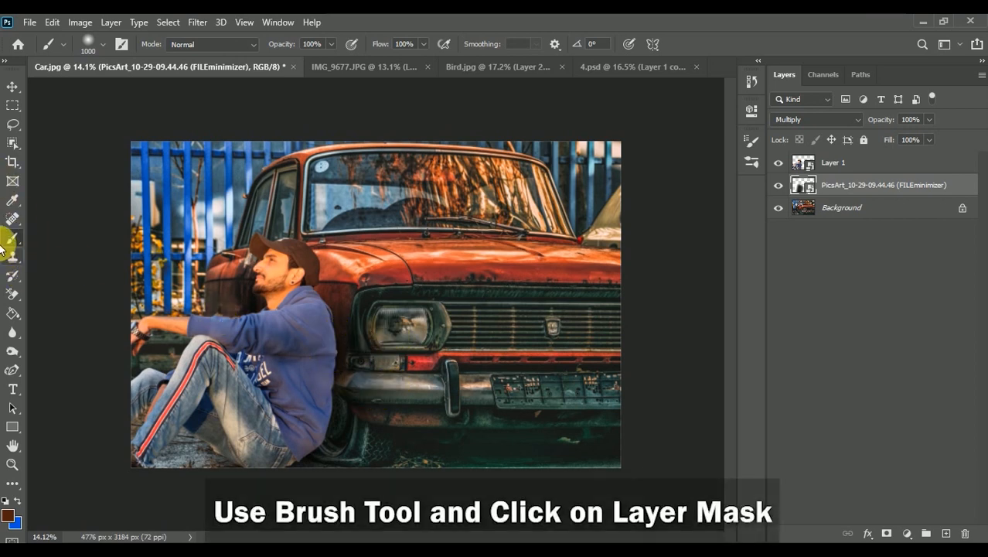
pyautogui.click(887, 532)
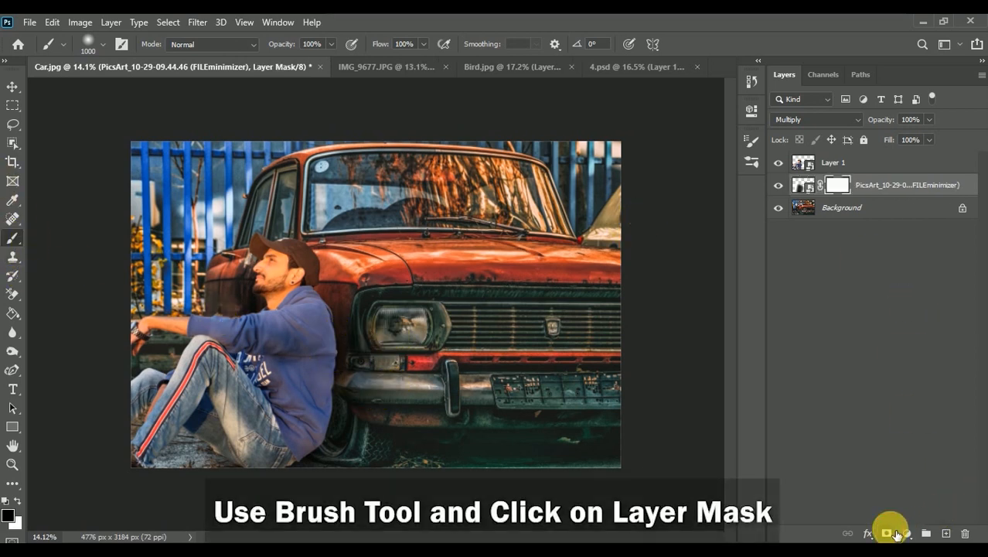
pyautogui.moveTo(416, 276)
pyautogui.mouseDown()
pyautogui.moveTo(430, 443)
pyautogui.moveTo(413, 464)
pyautogui.mouseUp()
pyautogui.moveTo(229, 376)
pyautogui.mouseDown()
pyautogui.moveTo(236, 402)
pyautogui.moveTo(245, 360)
pyautogui.mouseUp()
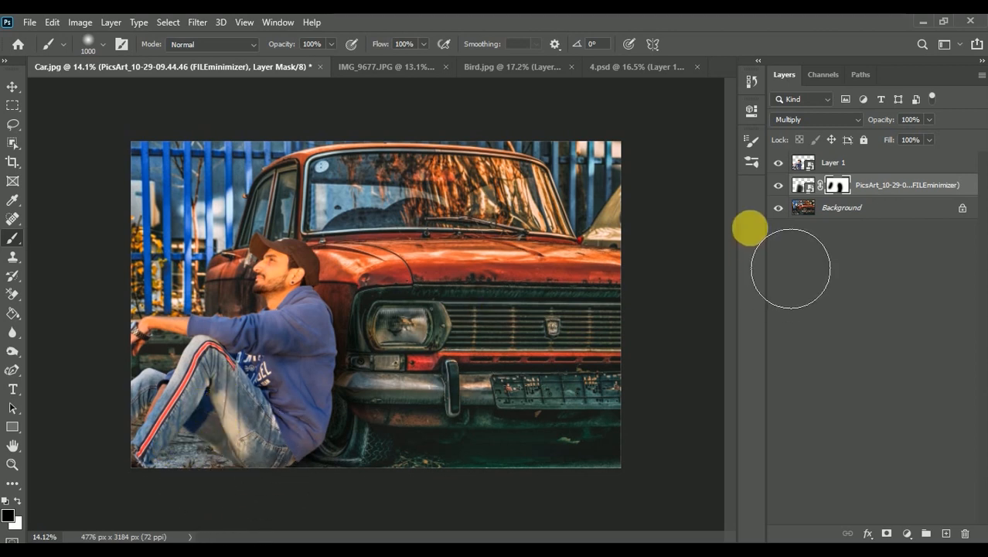
pyautogui.click(779, 185)
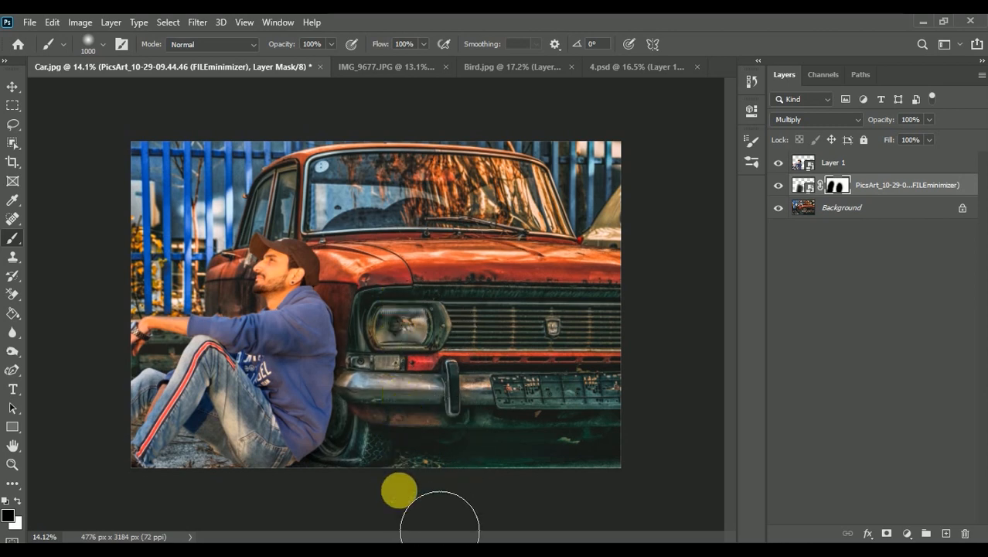
pyautogui.click(779, 186)
pyautogui.click(779, 185)
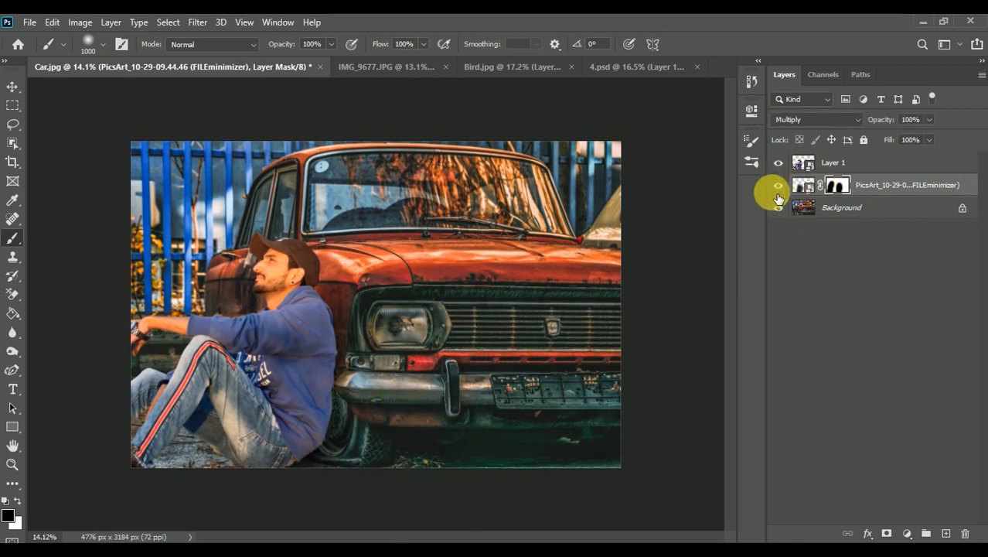
# - Duplicate the masked shadow layer, rotate the copy about -11.7° and move it up along the man's back
pyautogui.hotkey('ctrl', 't')
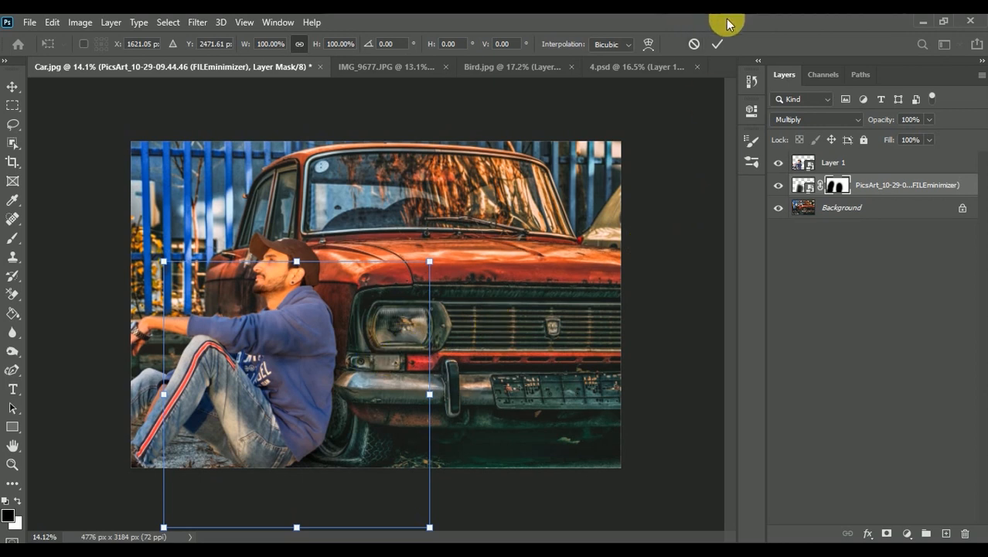
pyautogui.click(717, 42)
pyautogui.hotkey('ctrl', 'j')
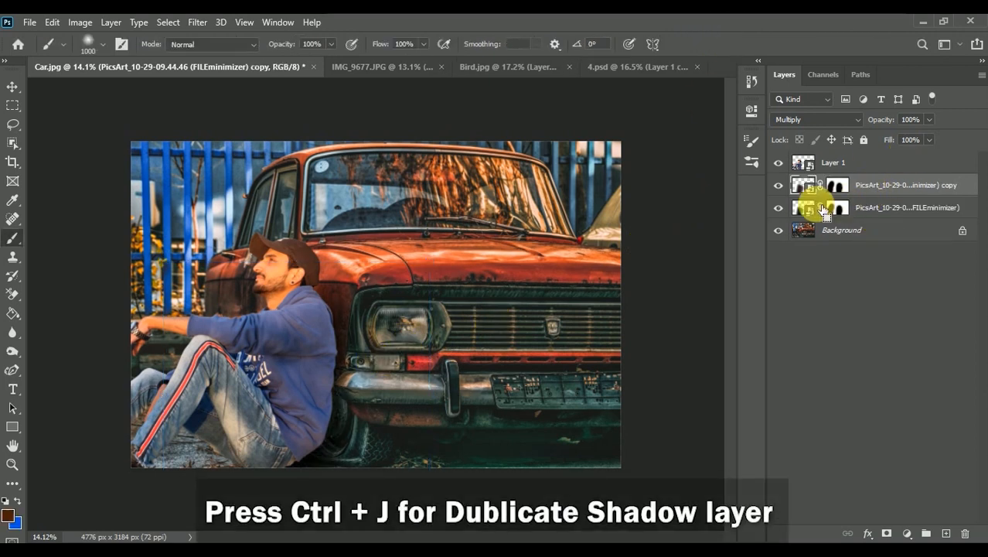
pyautogui.hotkey('ctrl', 't')
pyautogui.moveTo(388, 296); pyautogui.dragTo(397, 259)
pyautogui.moveTo(446, 513); pyautogui.dragTo(464, 488)
pyautogui.moveTo(407, 400)
pyautogui.mouseDown()
pyautogui.moveTo(404, 382)
pyautogui.moveTo(408, 393)
pyautogui.moveTo(391, 392)
pyautogui.mouseUp()
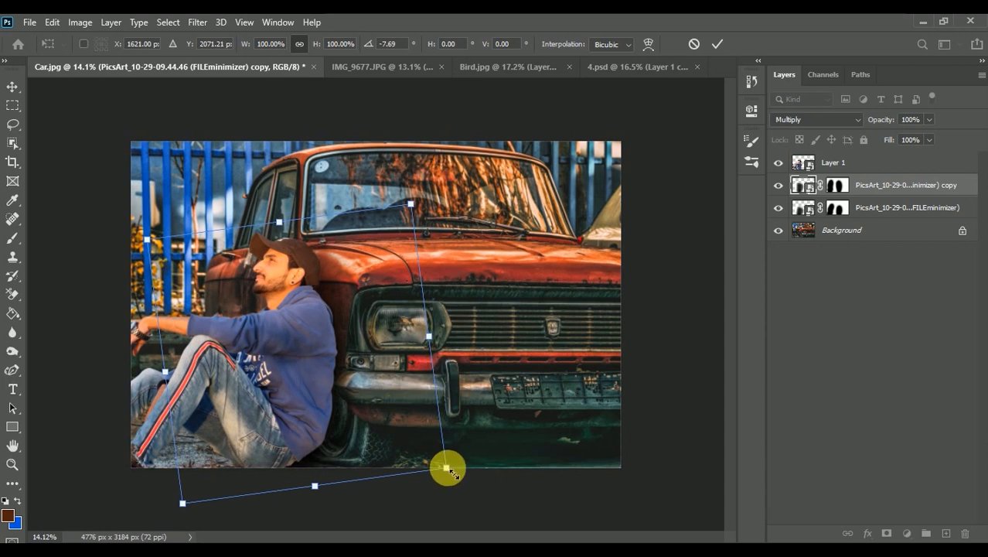
pyautogui.hotkey('ctrl', 'z')
pyautogui.moveTo(461, 494); pyautogui.dragTo(419, 406)
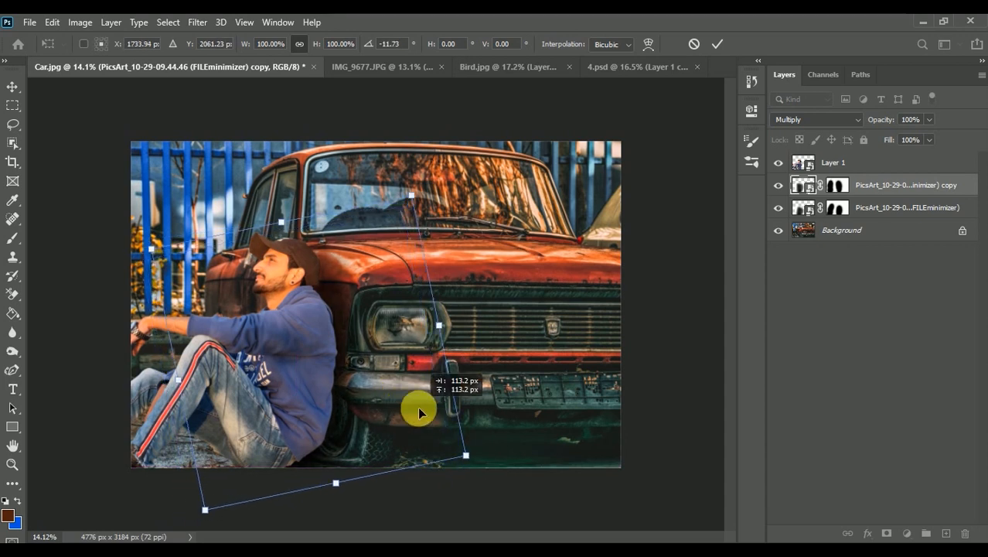
pyautogui.click(717, 44)
# - Reduce the shadow copy's opacity to 67% and its fill to 73%
pyautogui.press('b')
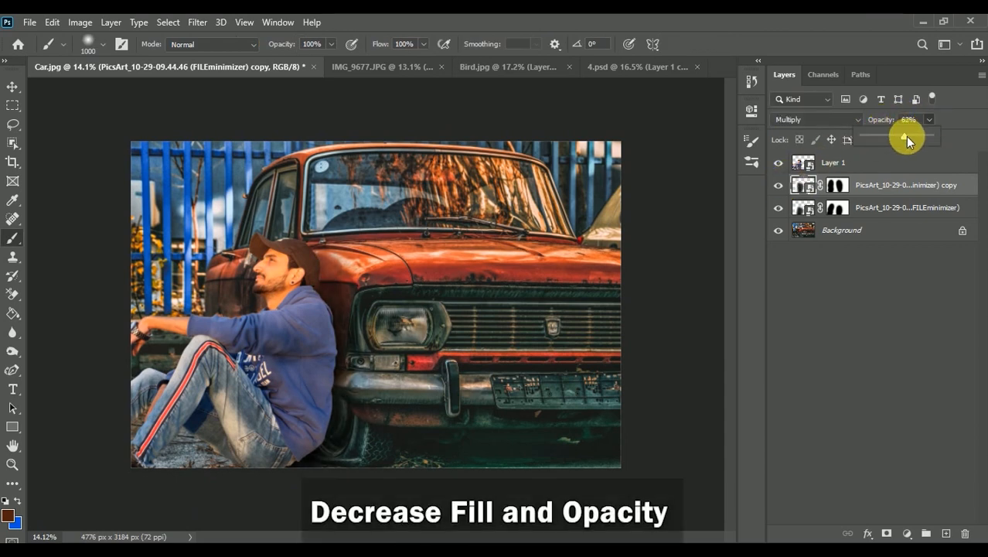
pyautogui.moveTo(949, 133); pyautogui.dragTo(911, 155)
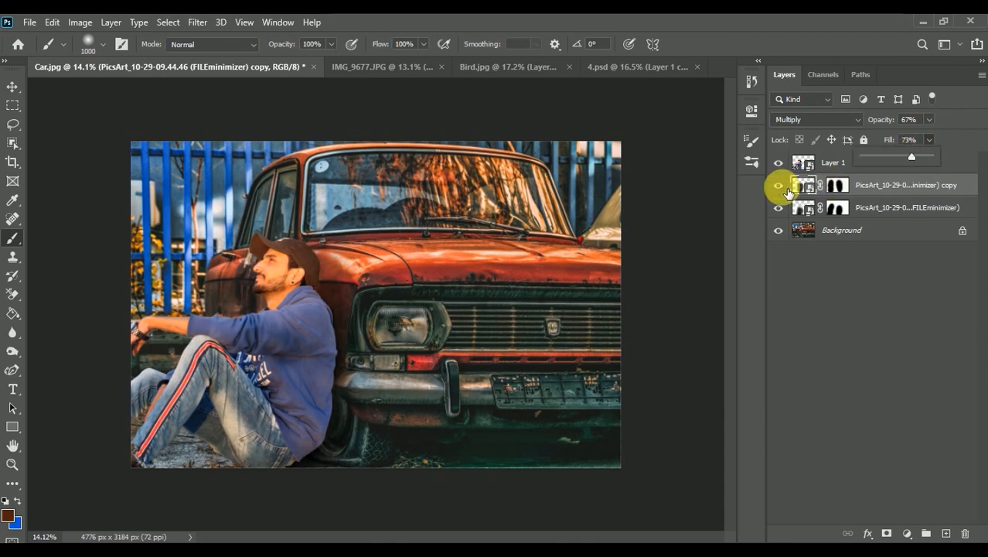
pyautogui.click(780, 186)
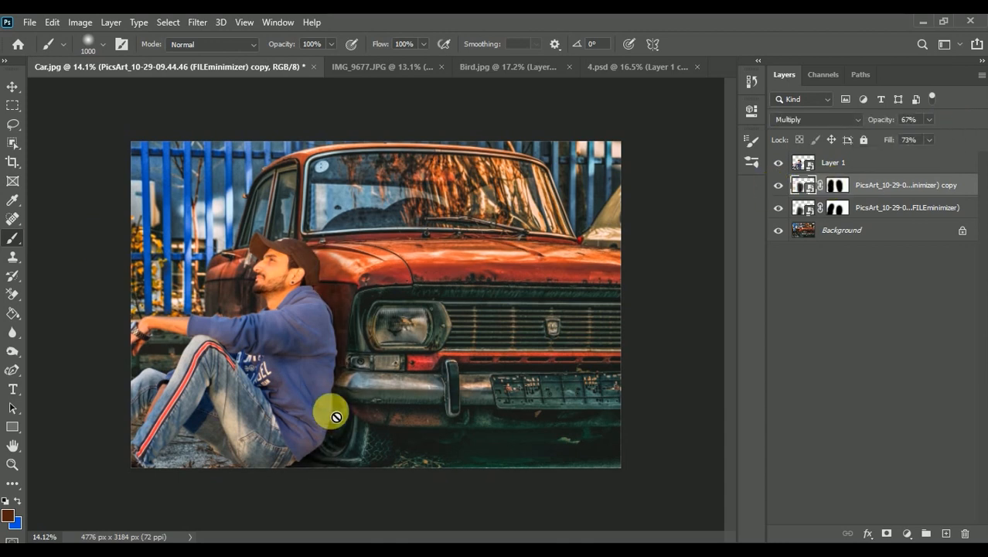
# - Rasterize the smart objects of the shadow copy and the original shadow layer
pyautogui.click(351, 397)
pyautogui.click(479, 236)
pyautogui.click(871, 206)
pyautogui.click(384, 342)
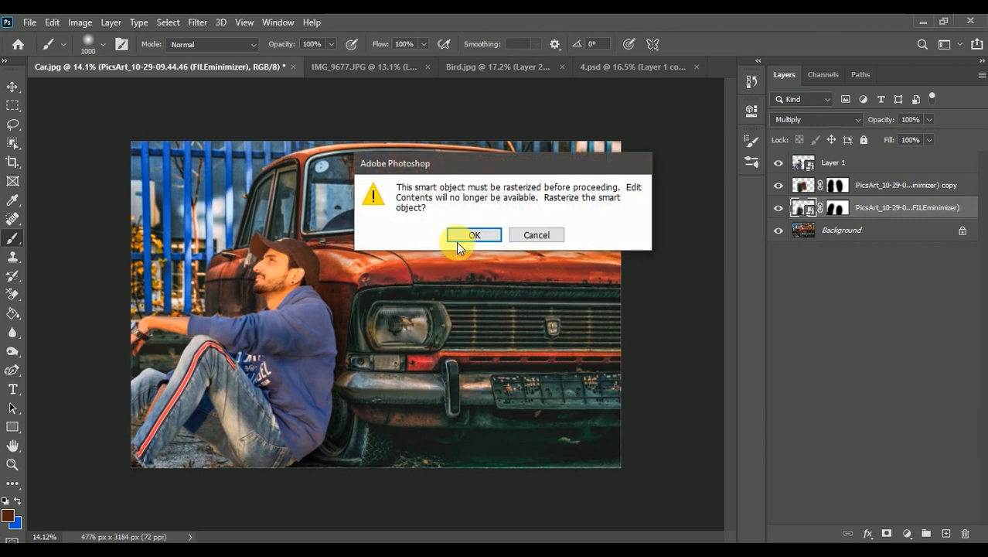
pyautogui.click(488, 235)
# - Brush away more excess shadow on the original shadow layer's mask, select the copy's mask, and compare both layers' visibility
pyautogui.click(837, 207)
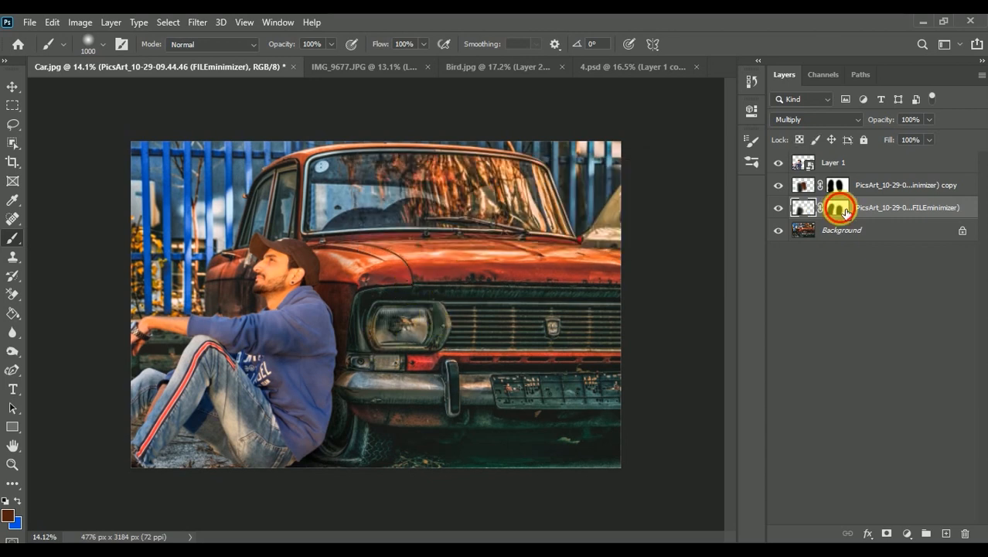
pyautogui.moveTo(470, 357); pyautogui.dragTo(409, 278)
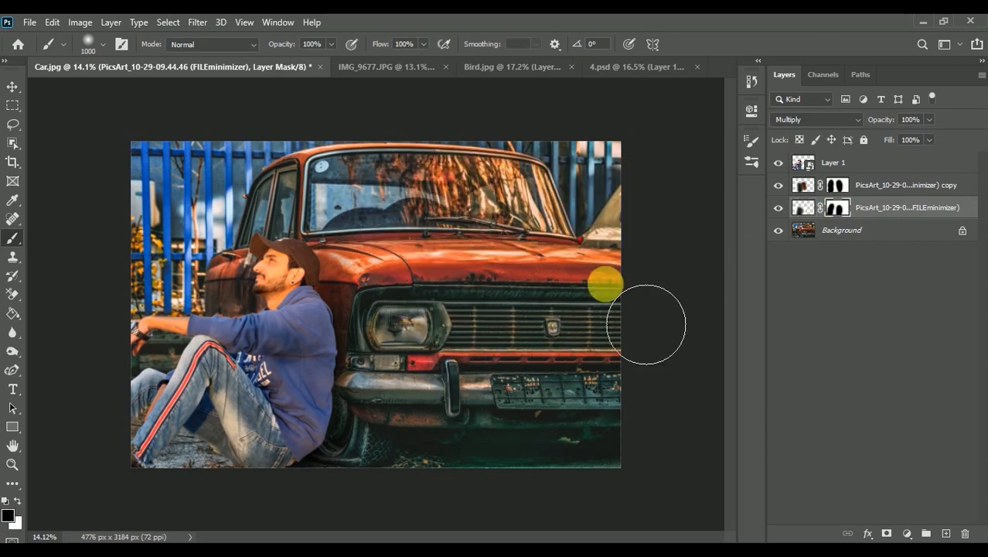
pyautogui.click(838, 186)
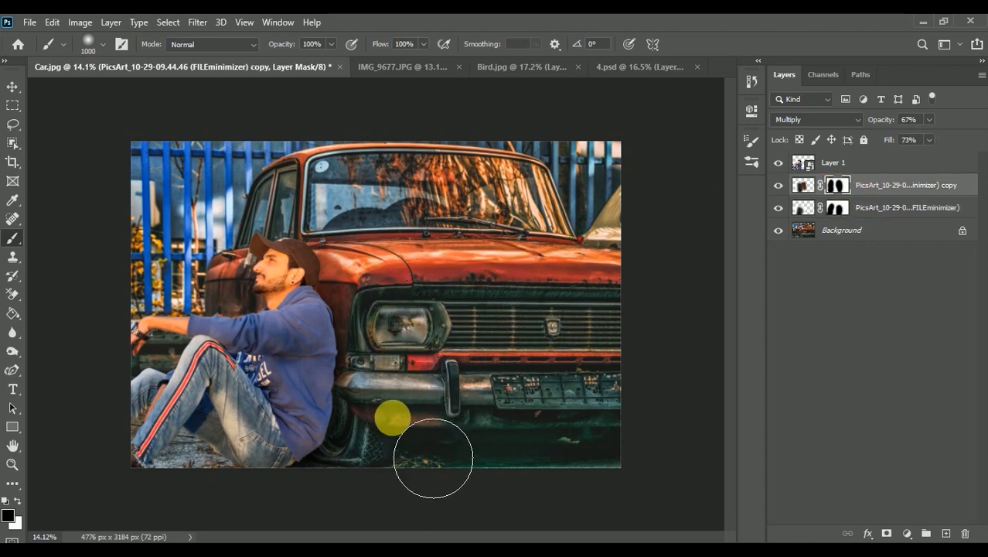
pyautogui.click(781, 208)
pyautogui.click(779, 187)
pyautogui.click(779, 187)
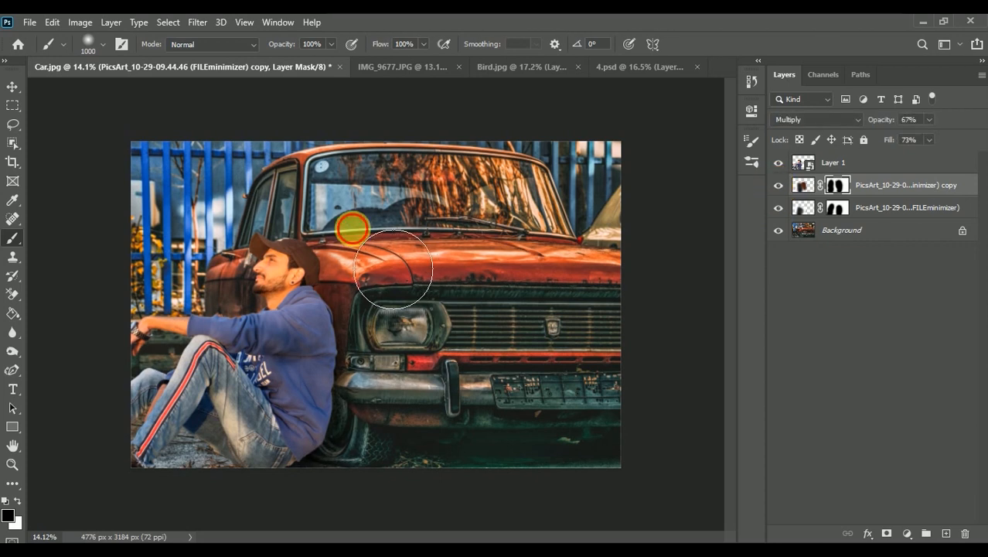
# - Place the PicsArt shadow picture again, scaled to about 389%, rotated about 56.7° and positioned on the ground under the man's legs
pyautogui.scroll(-1, 406, 266)
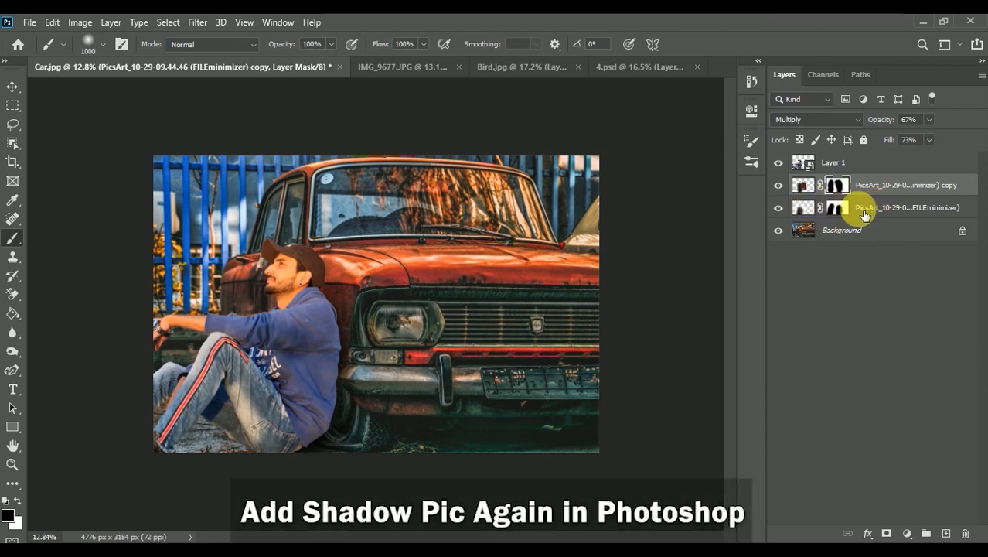
pyautogui.click(544, 550)
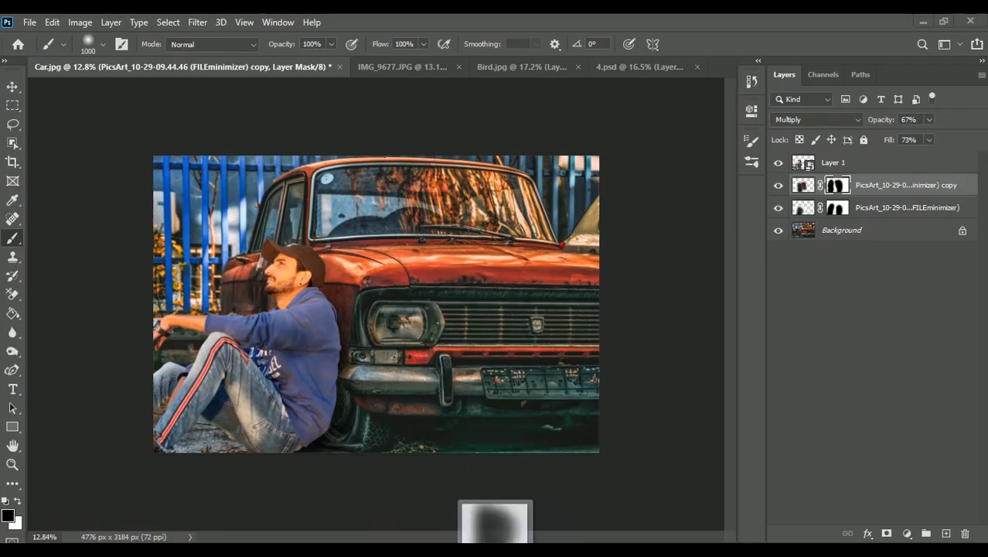
pyautogui.moveTo(384, 334); pyautogui.dragTo(379, 354)
pyautogui.moveTo(404, 317); pyautogui.dragTo(432, 299)
pyautogui.moveTo(372, 309); pyautogui.dragTo(223, 453)
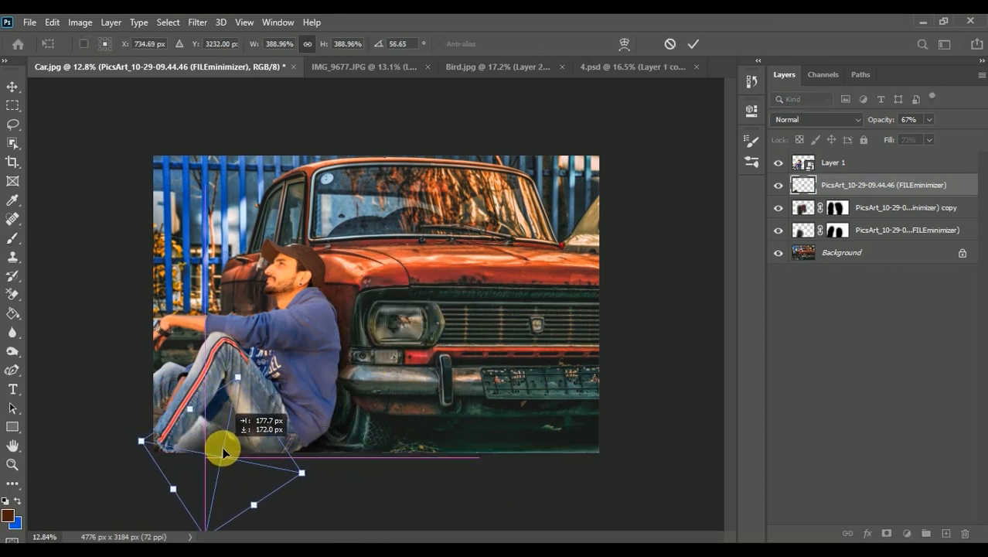
pyautogui.click(693, 44)
# - Set the new ground shadow layer's blend mode to Multiply and add a layer mask to it
pyautogui.click(812, 119)
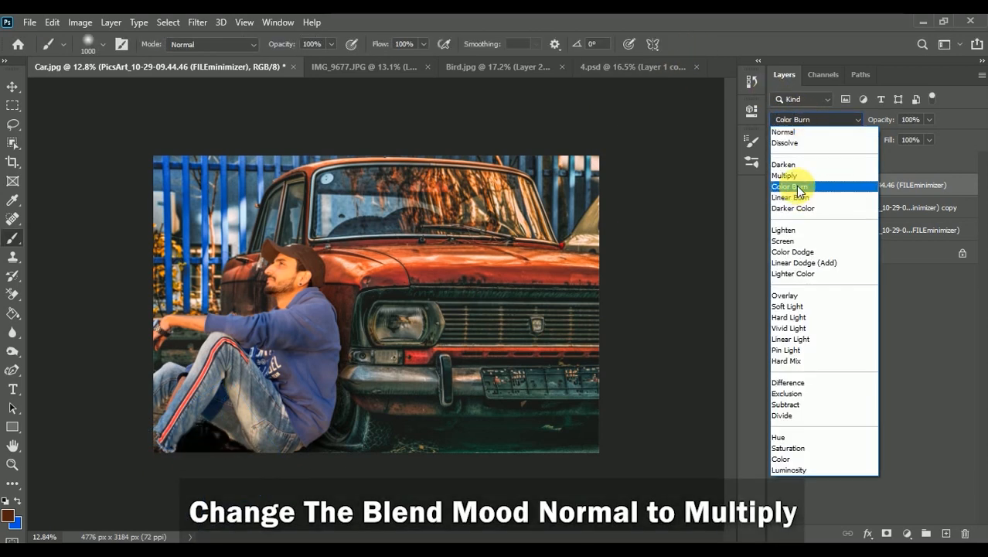
pyautogui.click(797, 177)
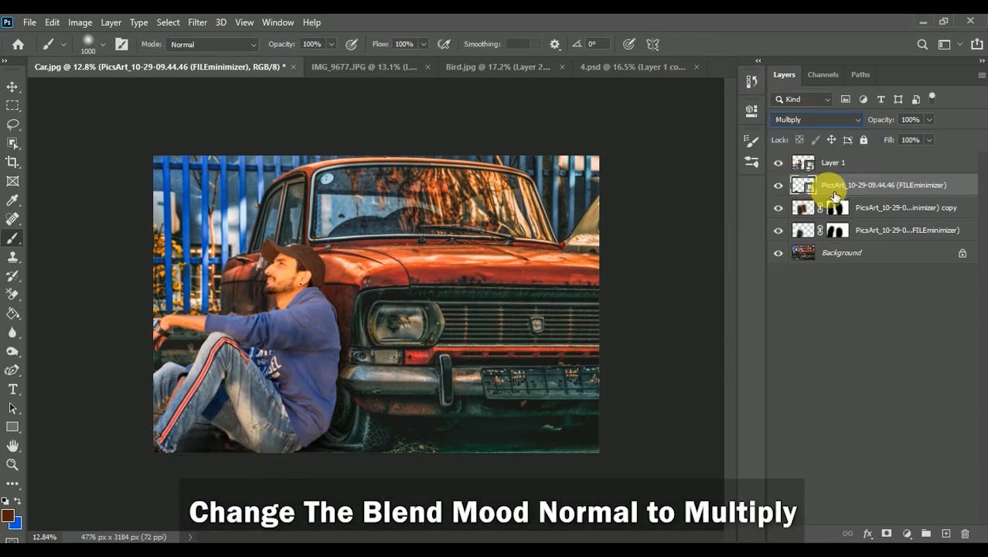
pyautogui.click(887, 533)
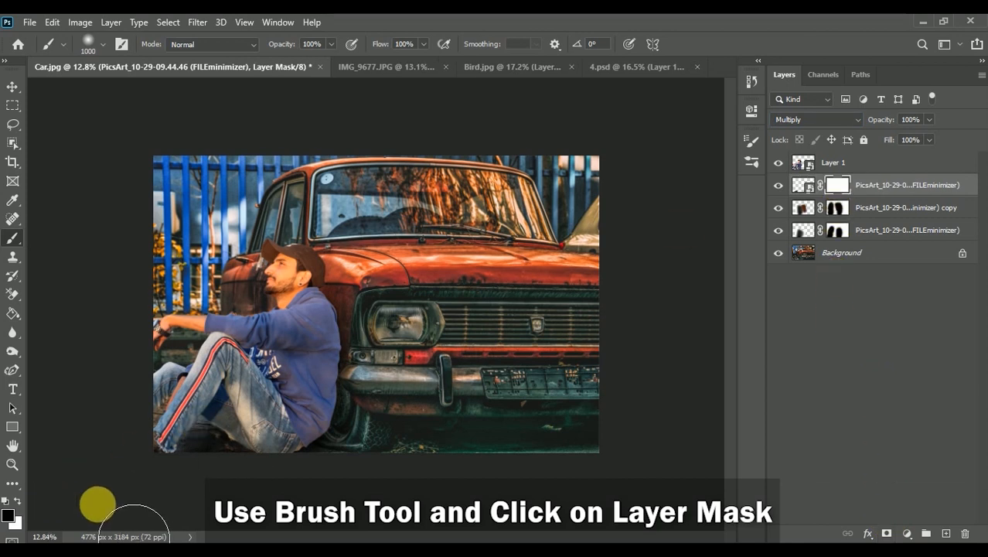
# - Toggle the ground shadow layer's visibility to compare it, and shift the layer slightly sideways to X about 666 px
pyautogui.scroll(1, 217, 472)
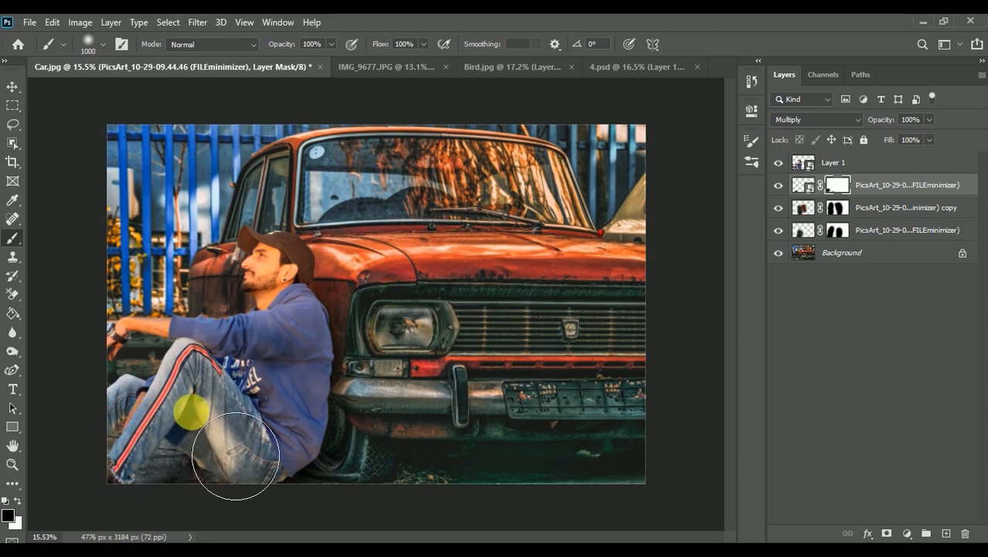
pyautogui.scroll(-2, 309, 399)
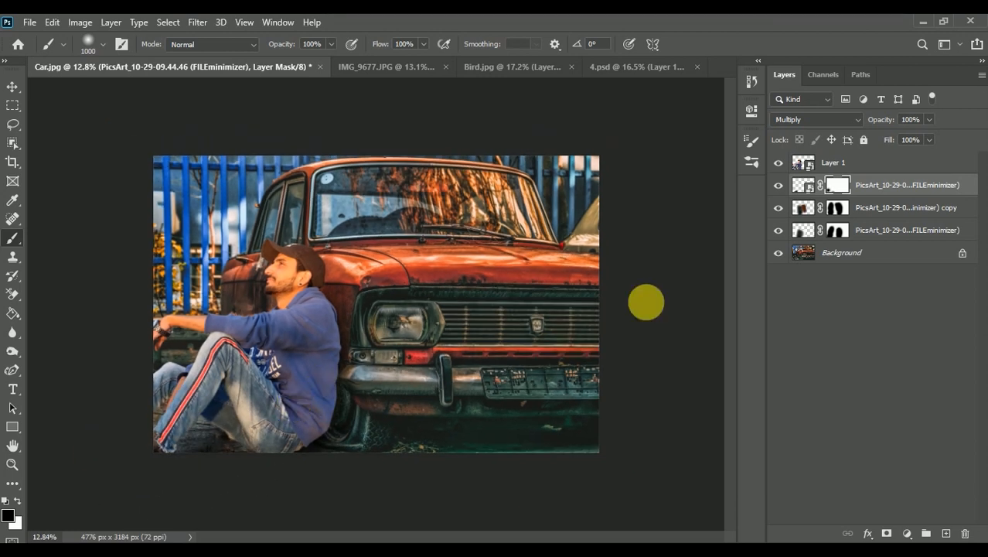
pyautogui.click(781, 184)
pyautogui.click(780, 184)
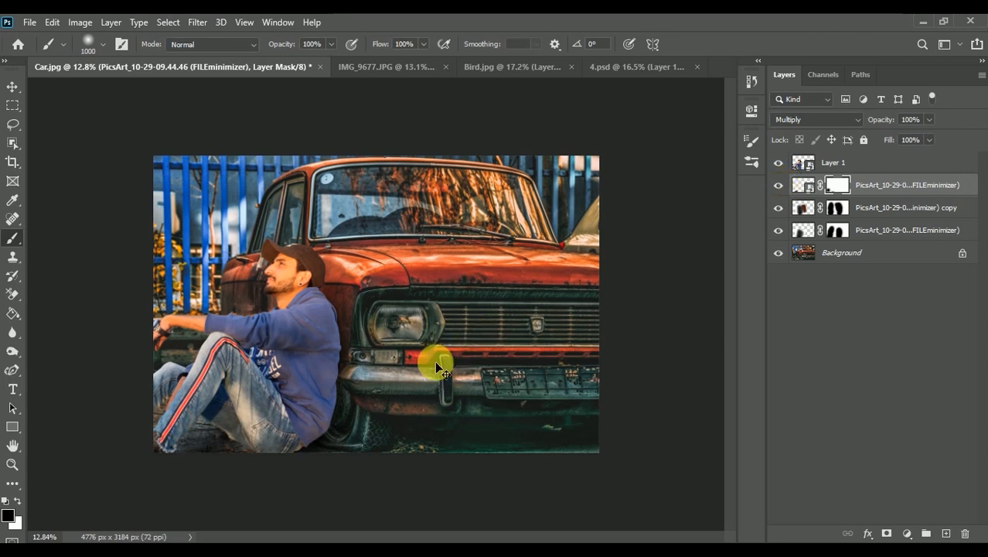
pyautogui.hotkey('ctrl', 't')
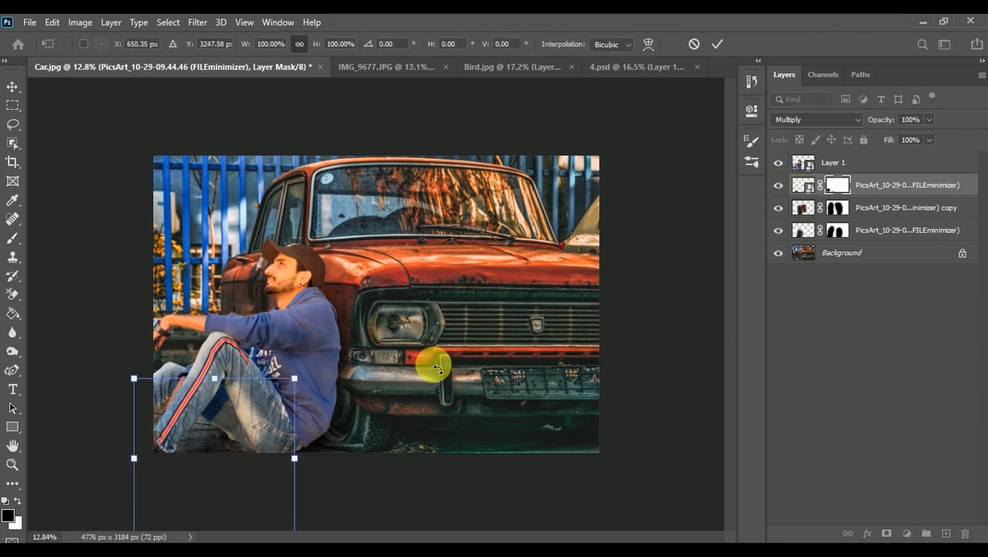
pyautogui.click(718, 44)
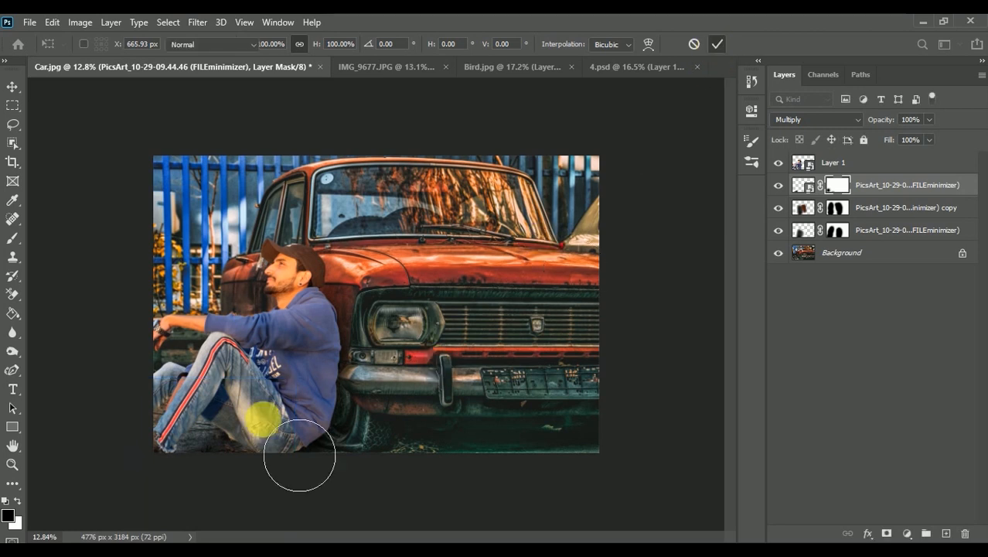
# - Reduce the shadow copy layer's opacity to 79% and its fill to about 92%
pyautogui.scroll(4, 216, 403)
pyautogui.scroll(-3, 217, 403)
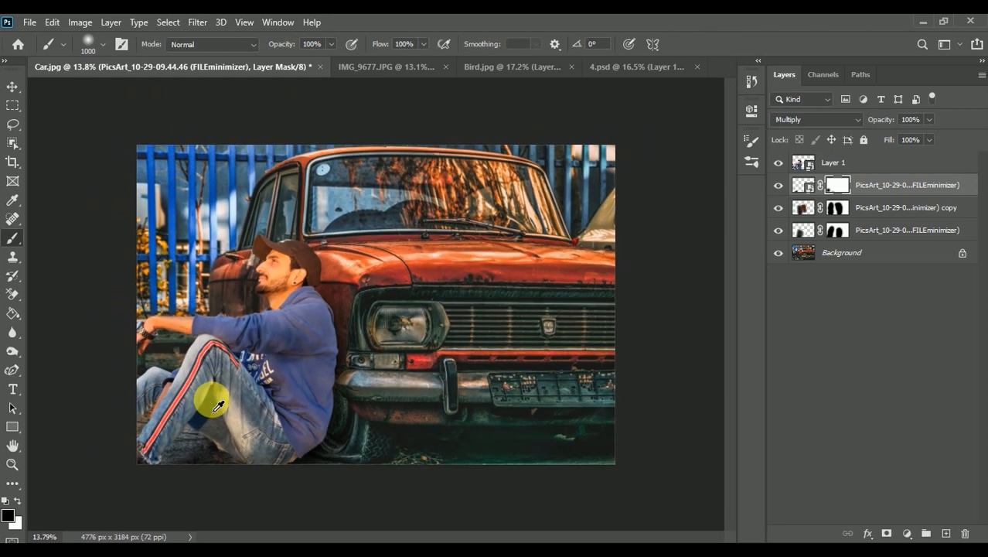
pyautogui.scroll(1, 217, 401)
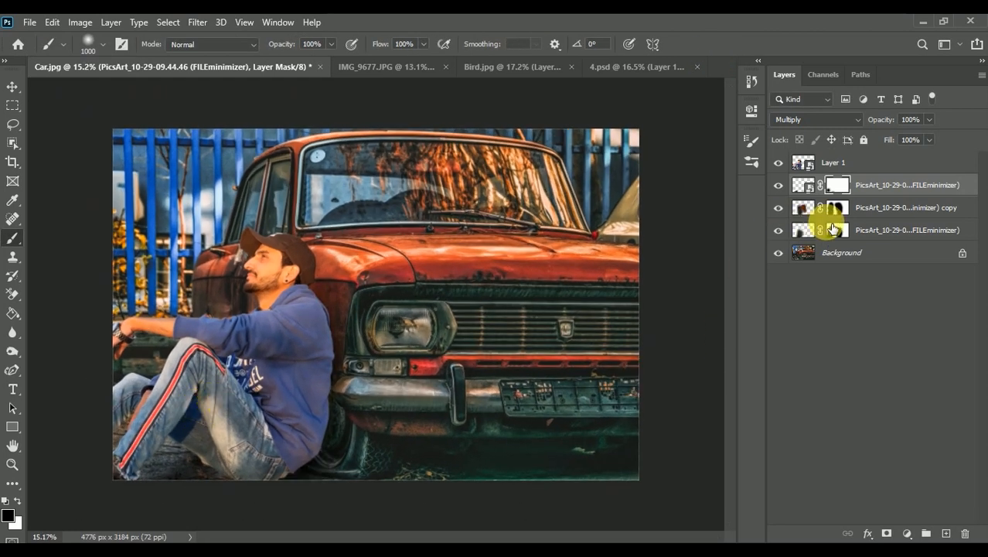
pyautogui.click(886, 217)
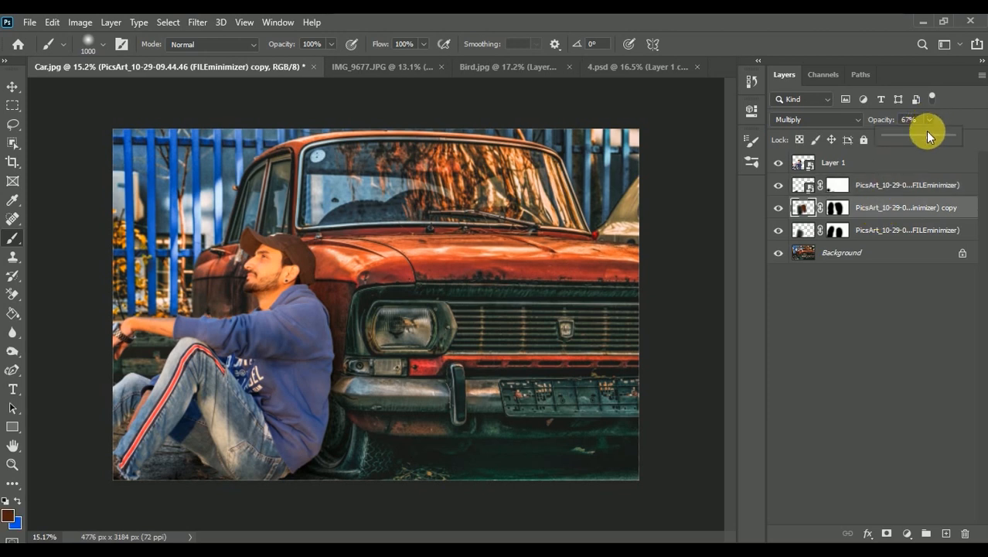
pyautogui.click(783, 211)
pyautogui.click(887, 232)
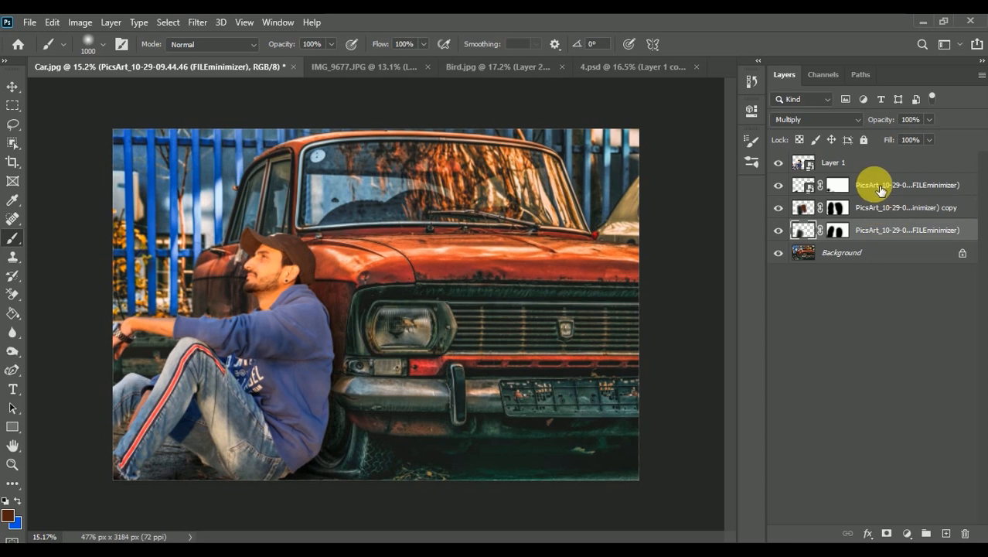
pyautogui.keyDown('shift'); pyautogui.click(882, 190); pyautogui.keyUp('shift')
pyautogui.click(881, 213)
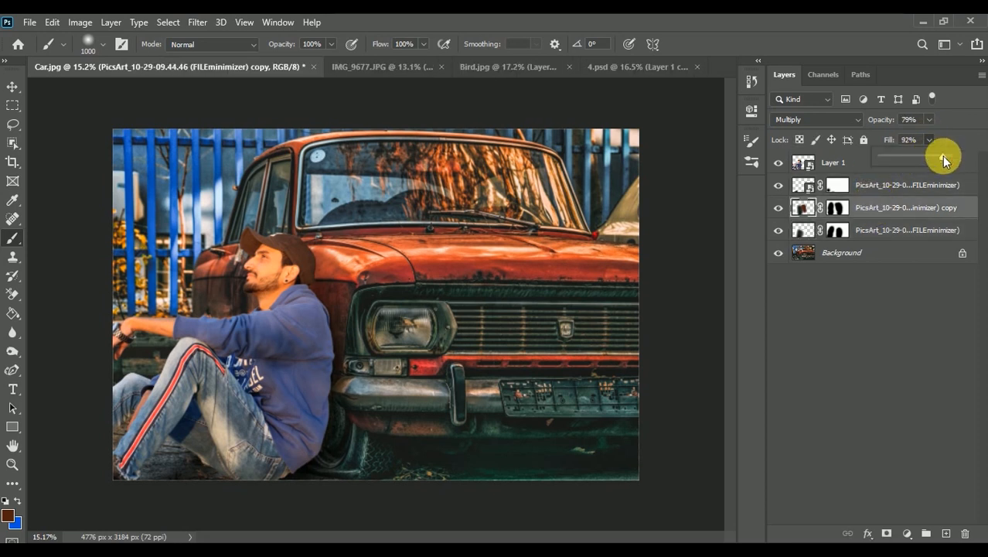
# - Group the three shadow layers, name the group Shadow, and compare the image with the group hidden and shown
pyautogui.click(909, 229)
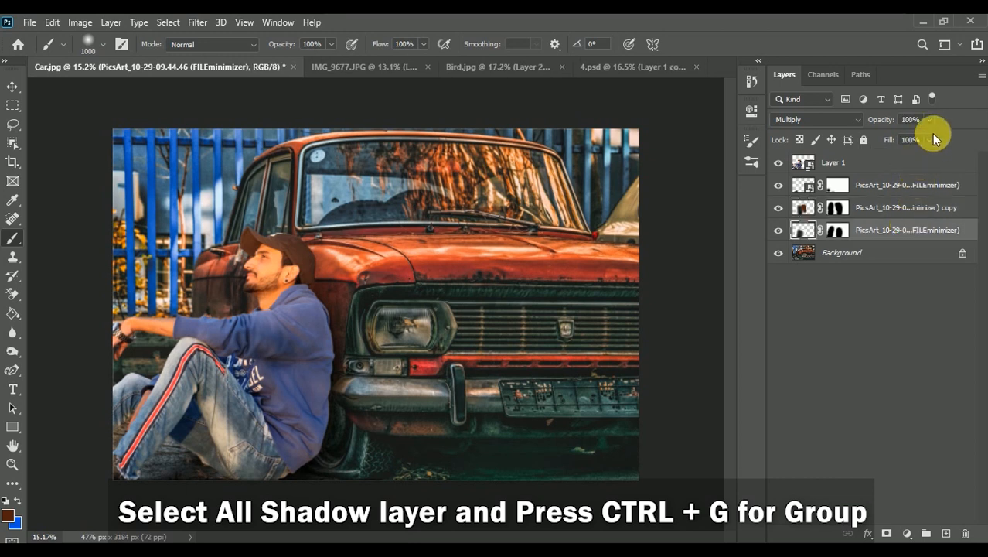
pyautogui.keyDown('shift'); pyautogui.click(879, 191); pyautogui.keyUp('shift')
pyautogui.hotkey('ctrl', 'g')
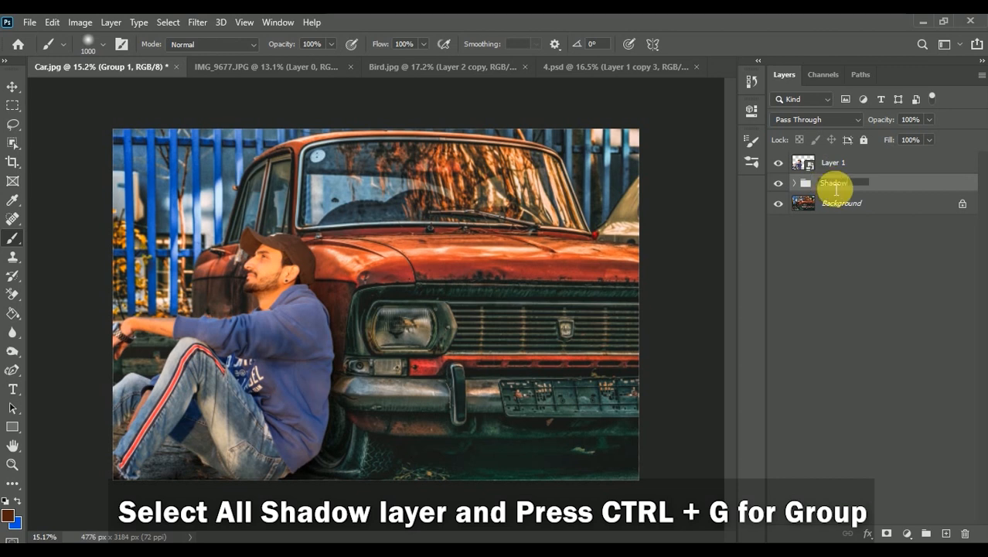
pyautogui.press('Return')
pyautogui.click(779, 184)
pyautogui.click(779, 183)
# - Rasterize the man's Layer 1 and compare the composite with the Shadow group hidden and shown
pyautogui.rightClick(833, 161)
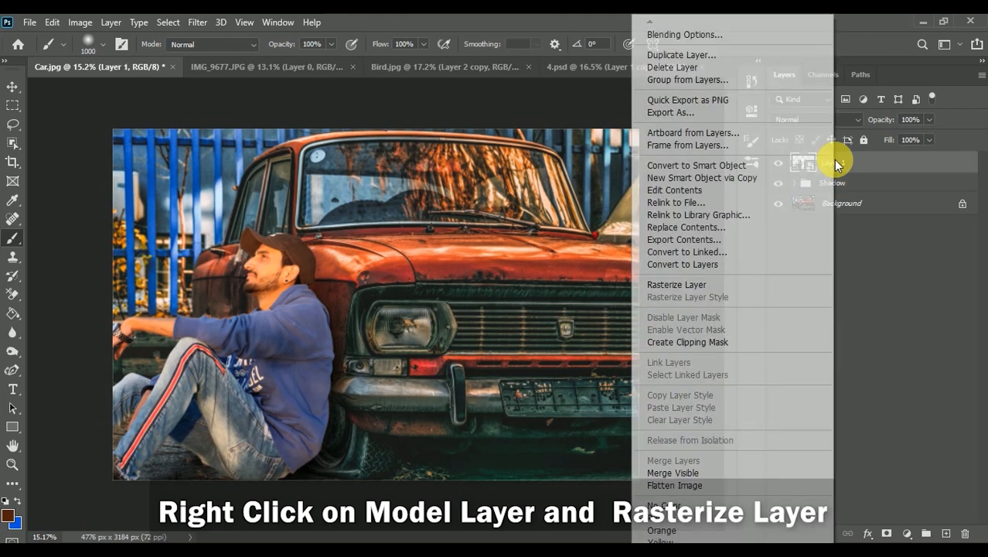
pyautogui.click(699, 286)
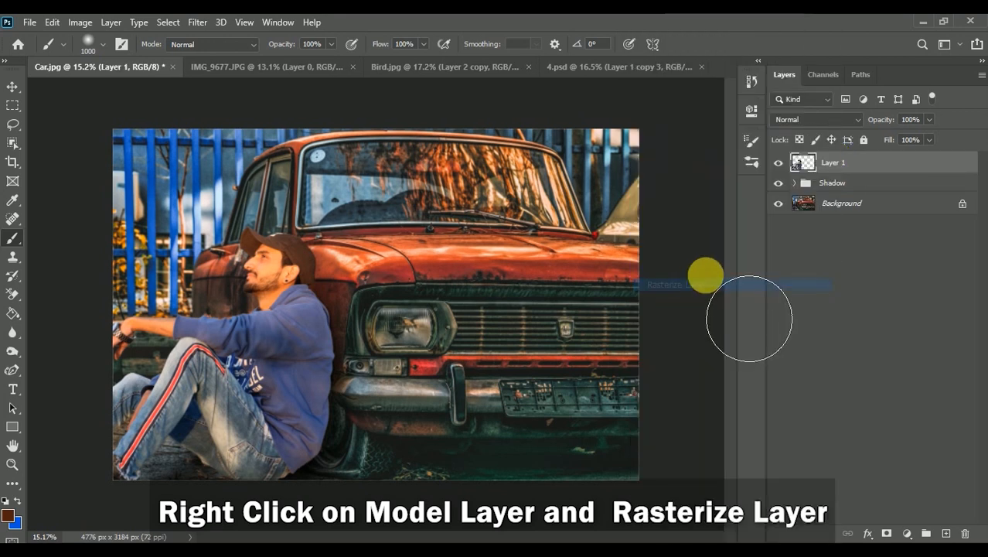
pyautogui.click(778, 162)
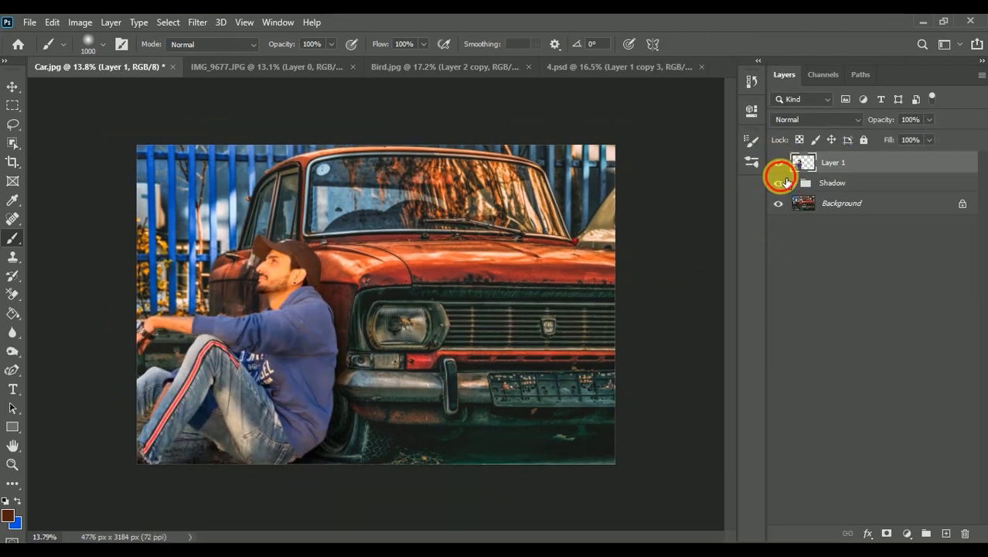
pyautogui.click(779, 182)
pyautogui.click(779, 182)
pyautogui.scroll(-1, 422, 307)
pyautogui.scroll(1, 397, 325)
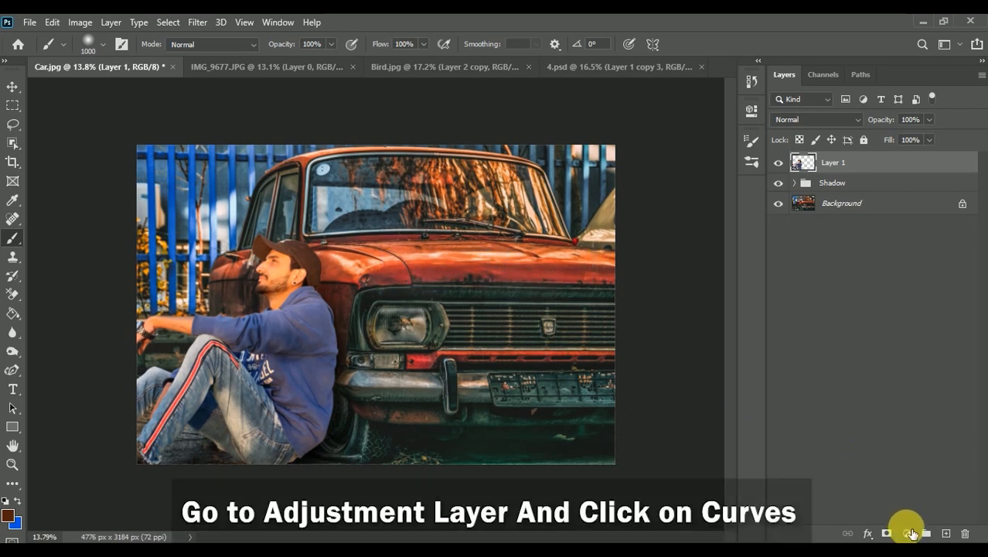
# - Add a Curves adjustment layer above Layer 1, clip it to that layer, and select its adjustment thumbnail
pyautogui.click(907, 533)
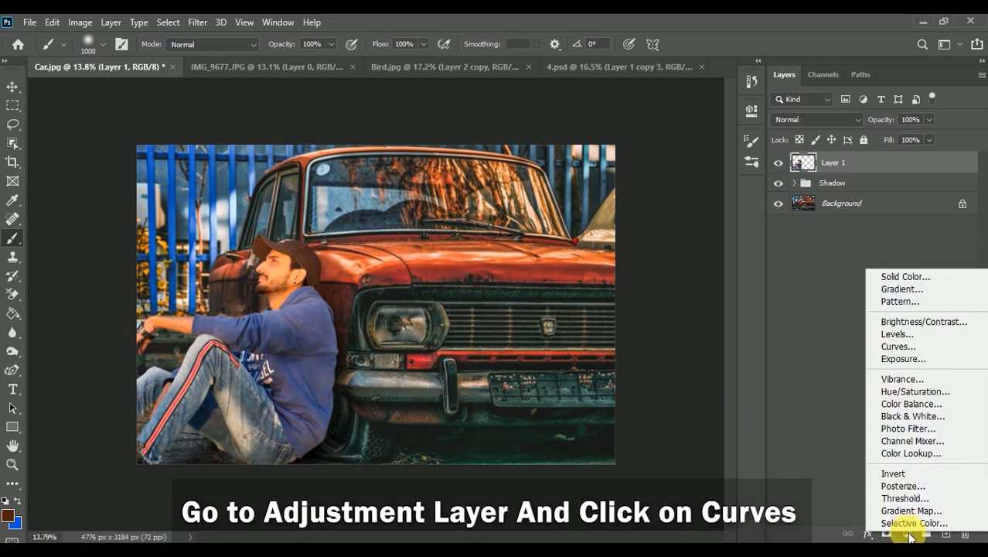
pyautogui.click(911, 347)
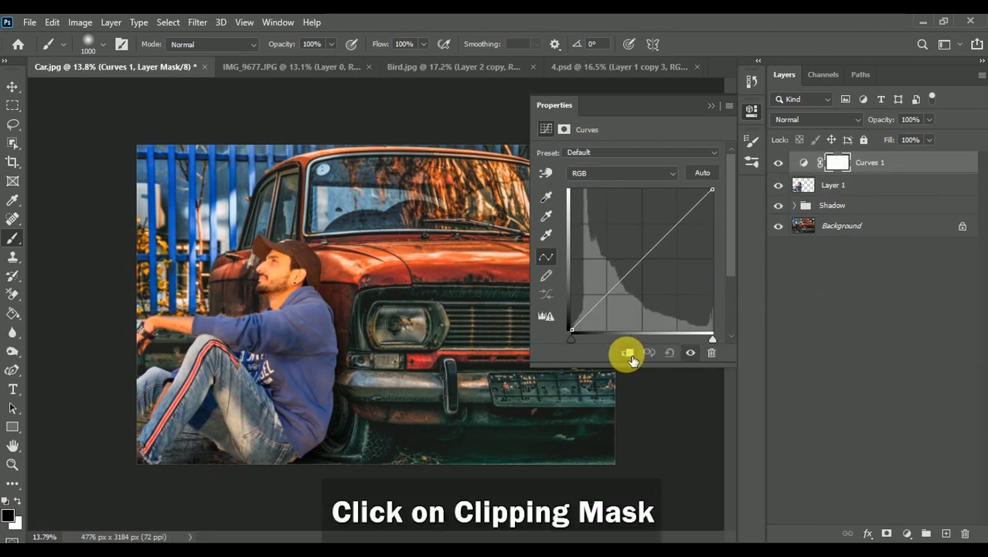
pyautogui.click(630, 357)
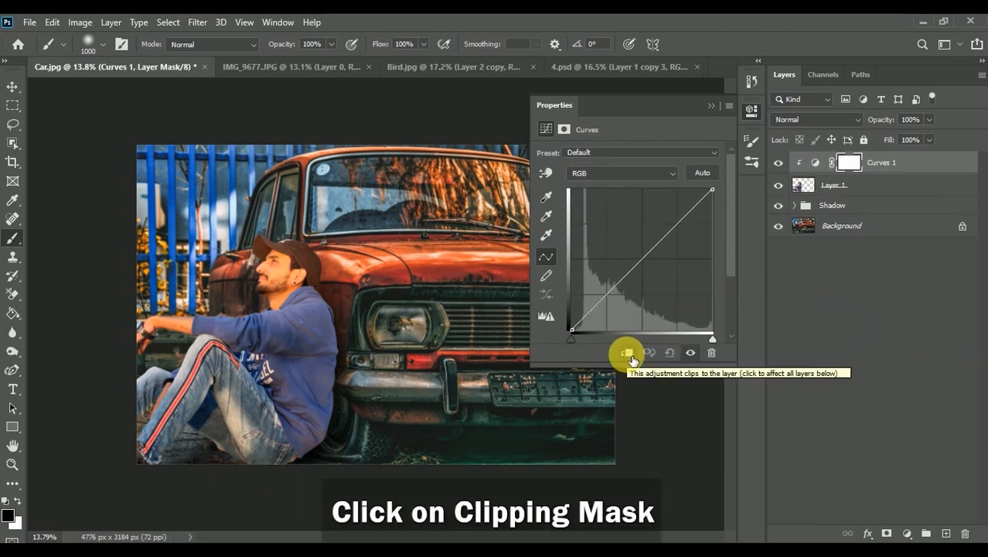
pyautogui.click(816, 163)
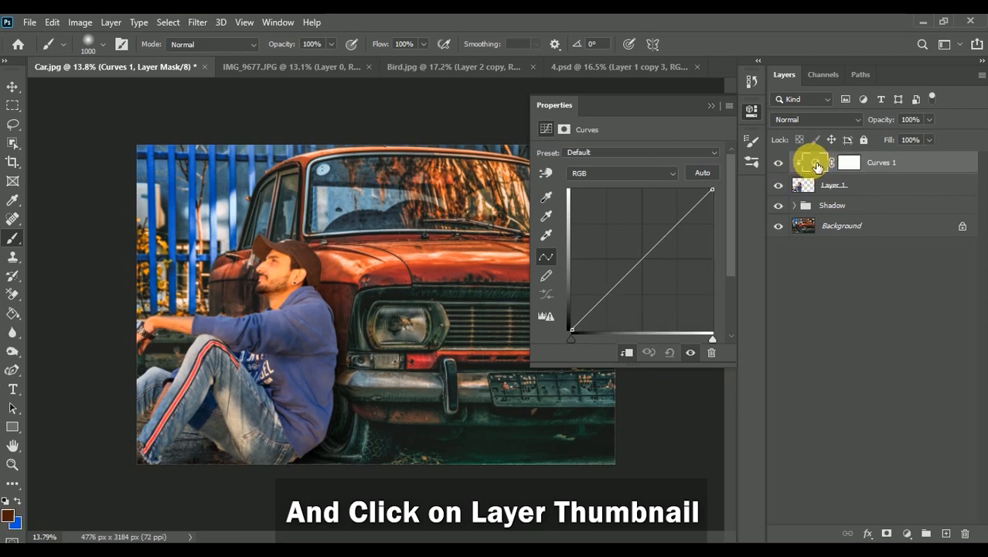
# - Set the Curves target shadow color to 171918, sampled from the dark ground under the car
pyautogui.click(546, 198)
pyautogui.doubleClick(546, 199)
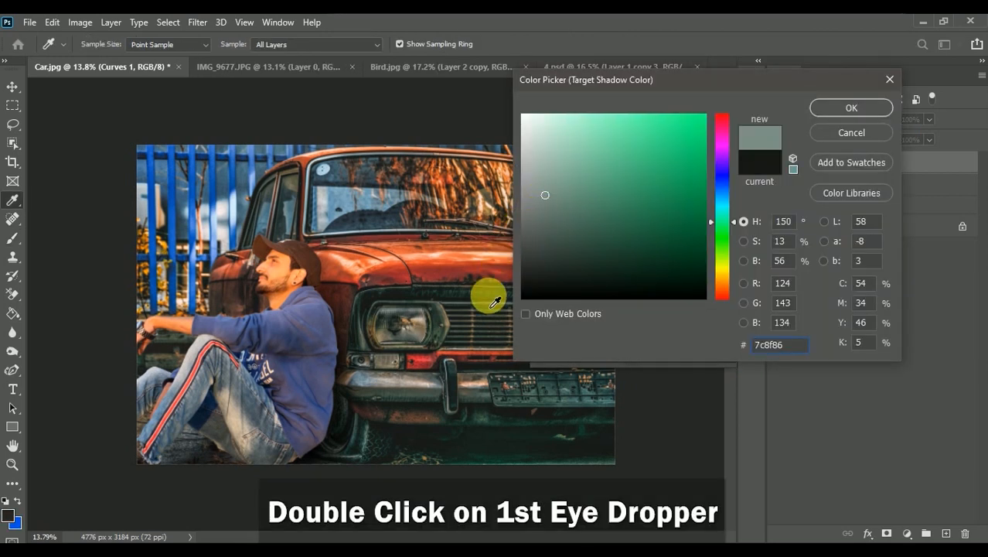
pyautogui.click(608, 439)
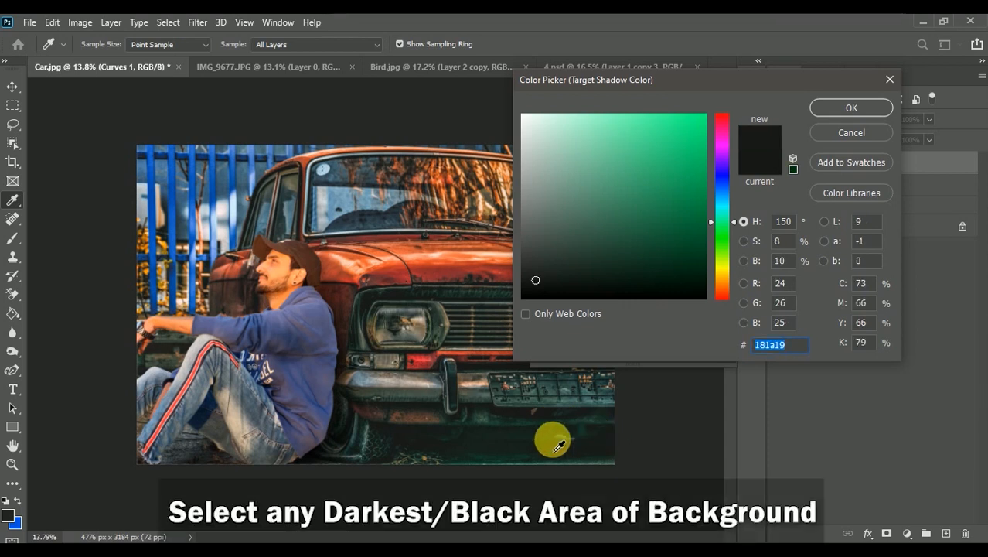
pyautogui.click(403, 436)
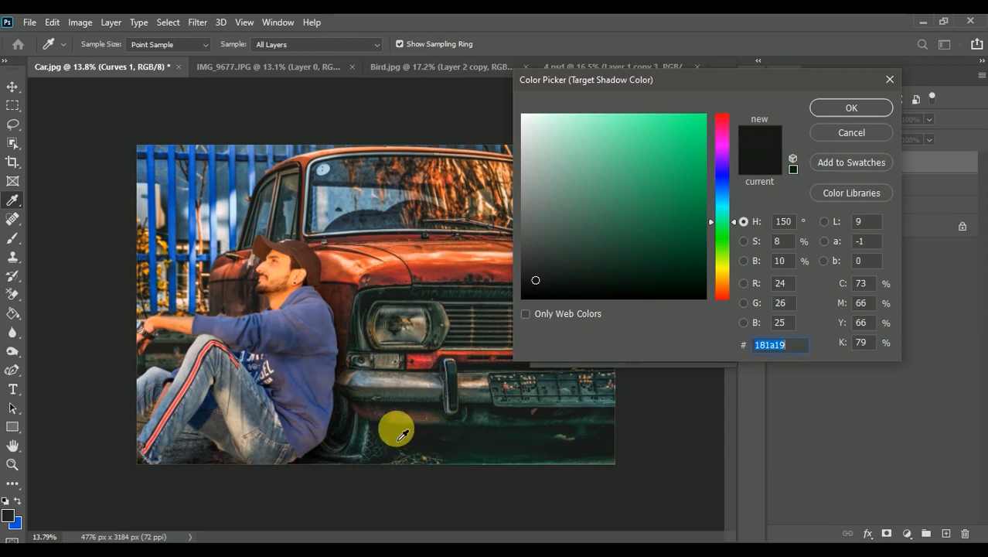
pyautogui.click(399, 435)
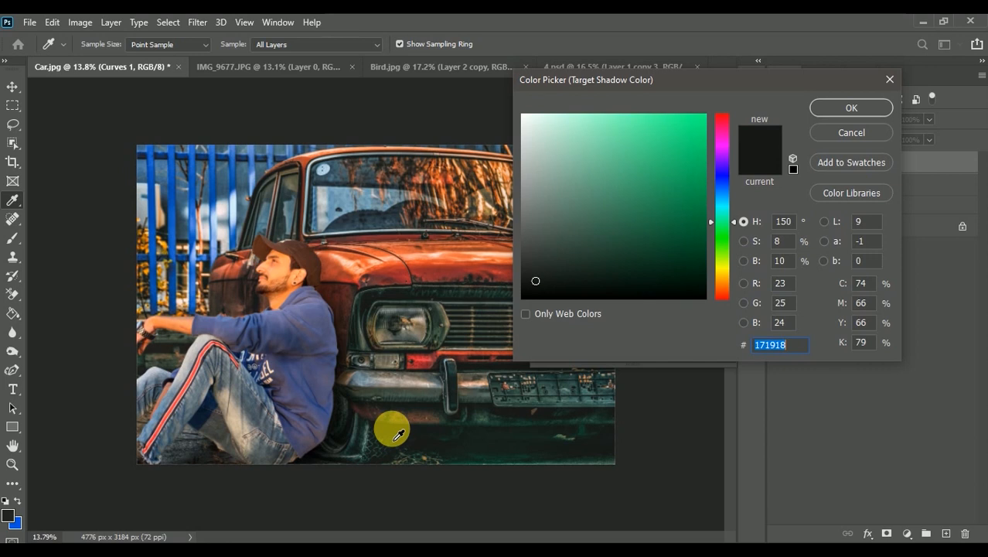
pyautogui.click(836, 104)
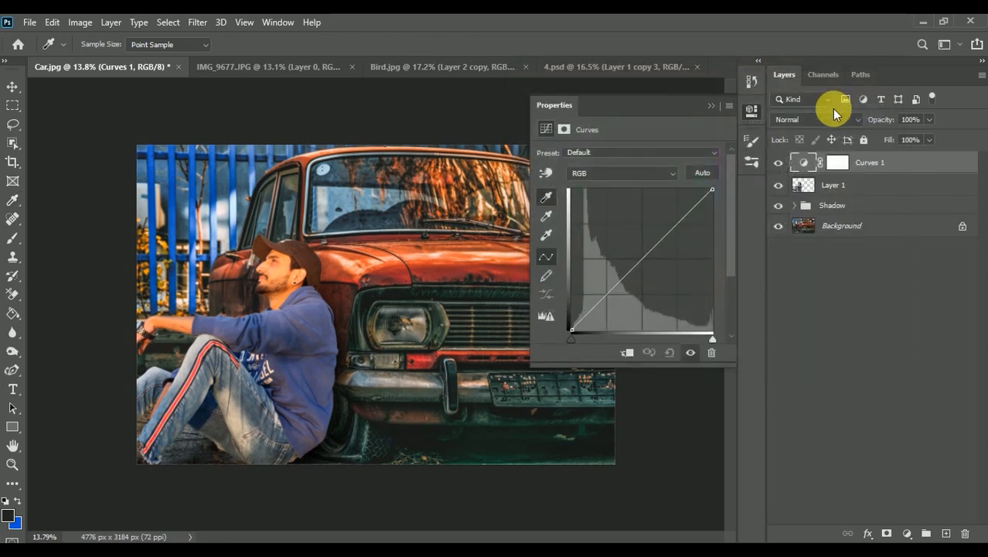
# - Set the Curves target highlight color to f4e6e6, a bright near-white tone from the background
pyautogui.doubleClick(546, 241)
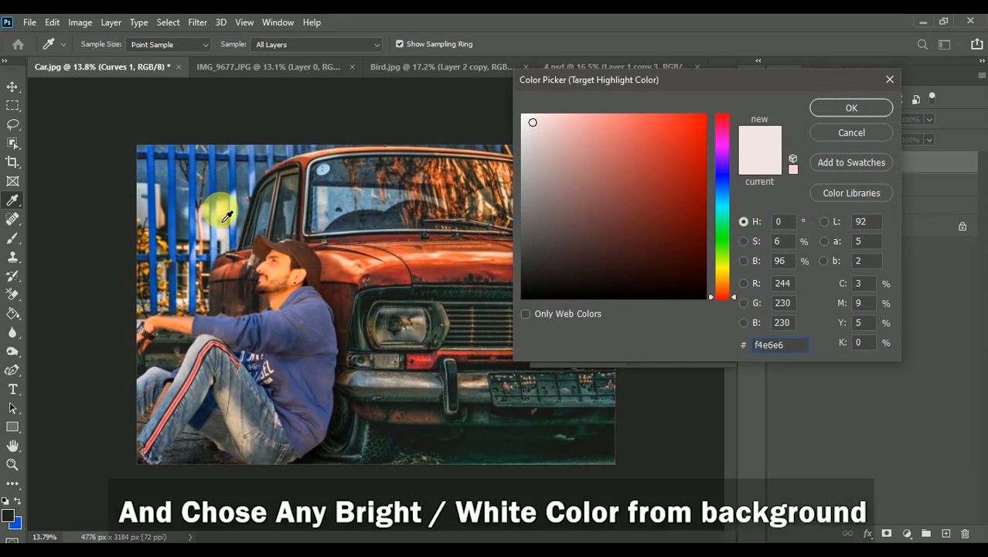
pyautogui.click(837, 106)
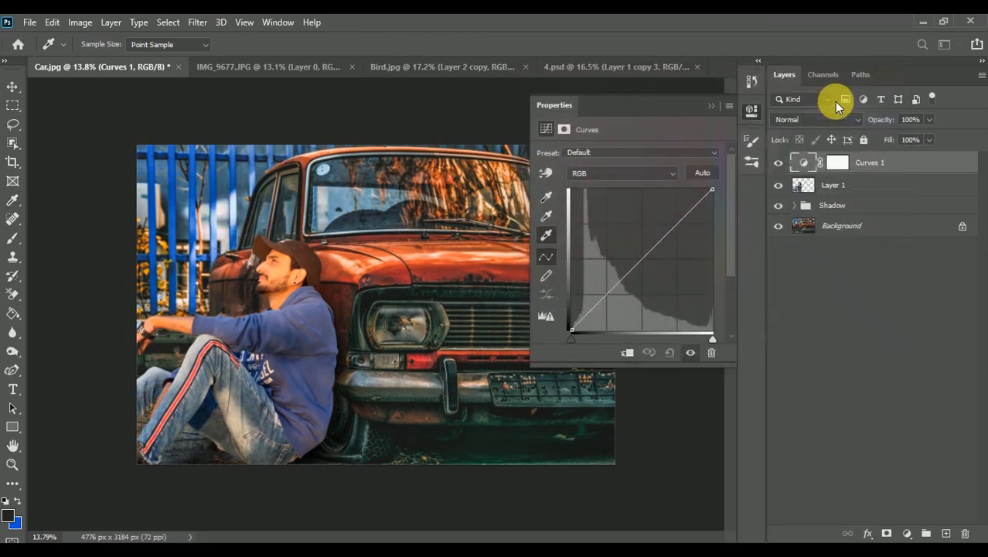
pyautogui.click(454, 224)
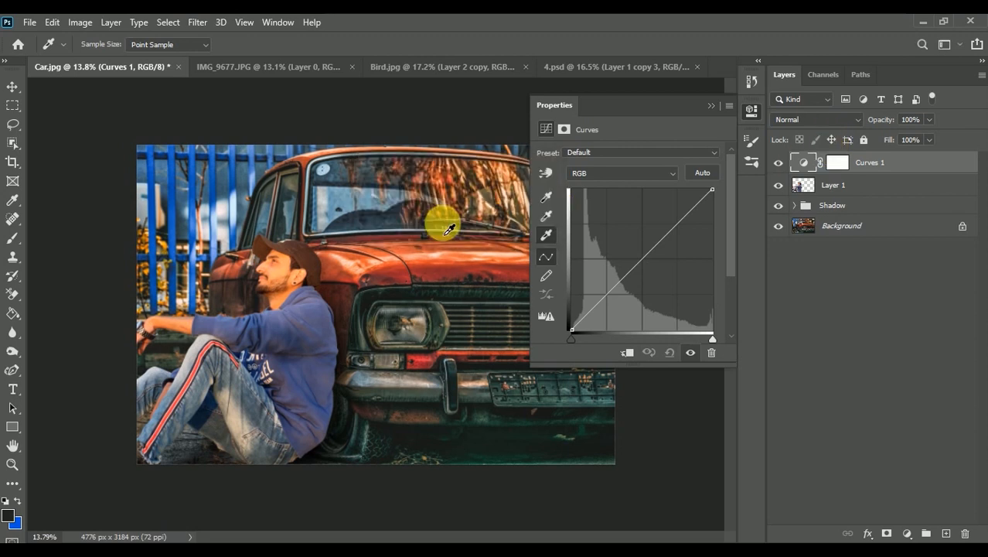
# - Sample the Curves target midtone color from the car's bumper, shift it to a more neutral grey, and save the target colors as defaults
pyautogui.doubleClick(547, 215)
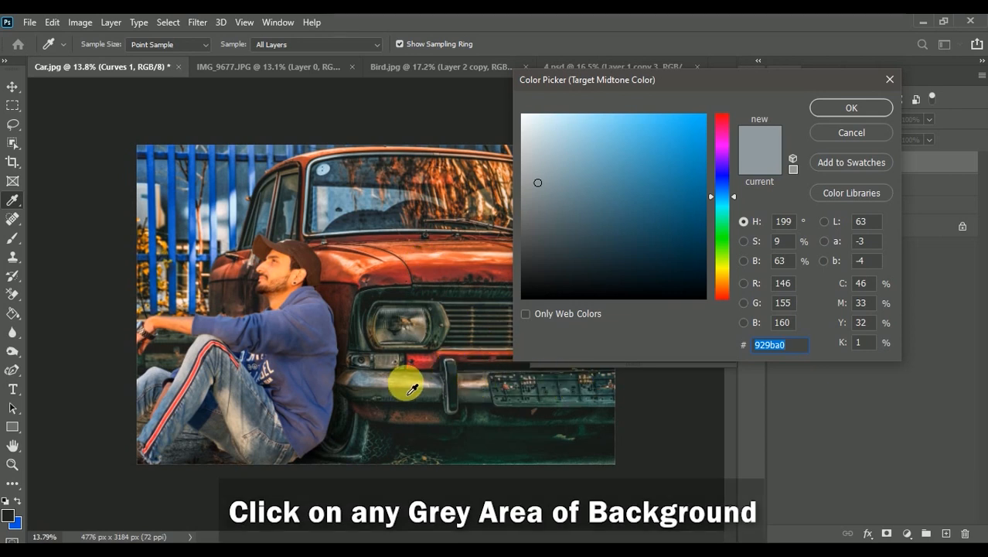
pyautogui.click(423, 389)
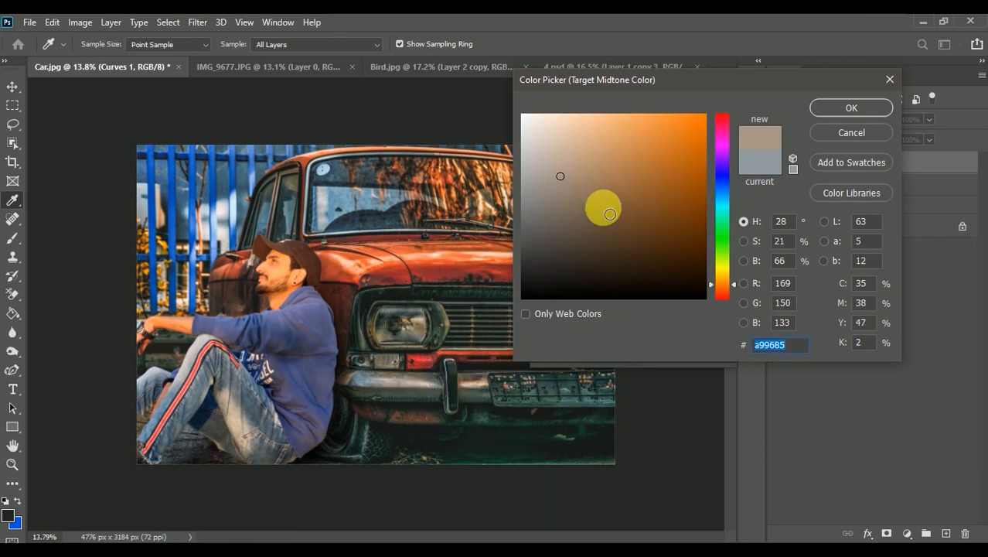
pyautogui.click(541, 186)
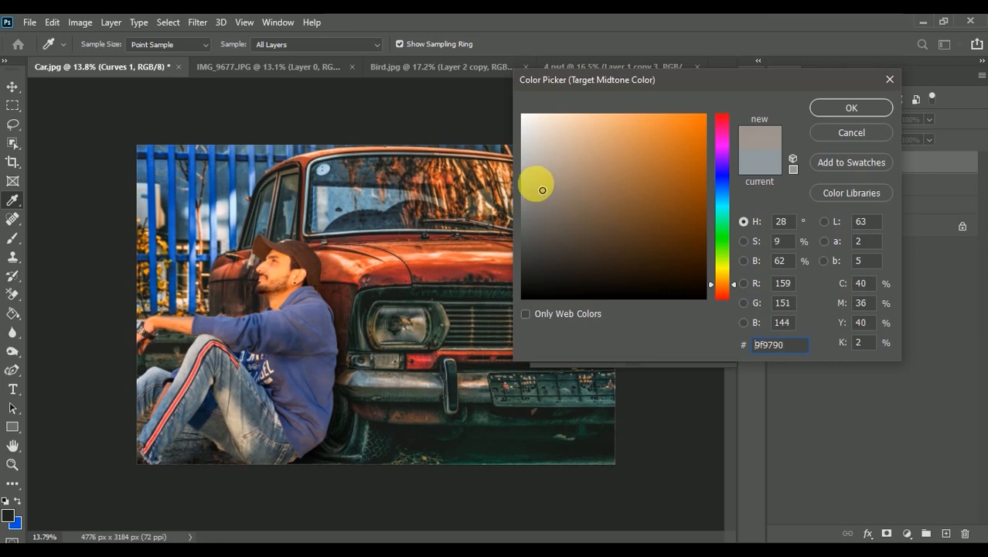
pyautogui.click(531, 185)
pyautogui.click(826, 107)
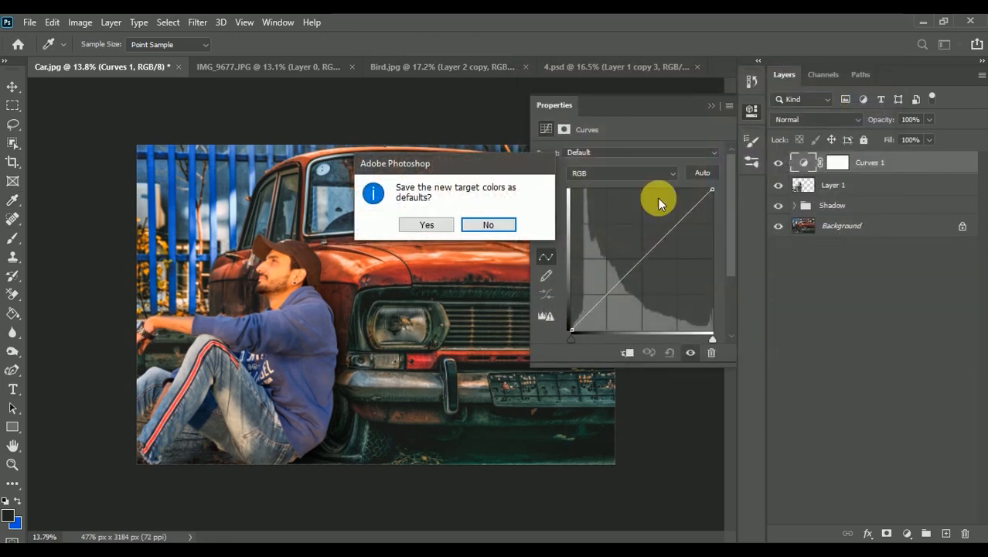
pyautogui.click(431, 224)
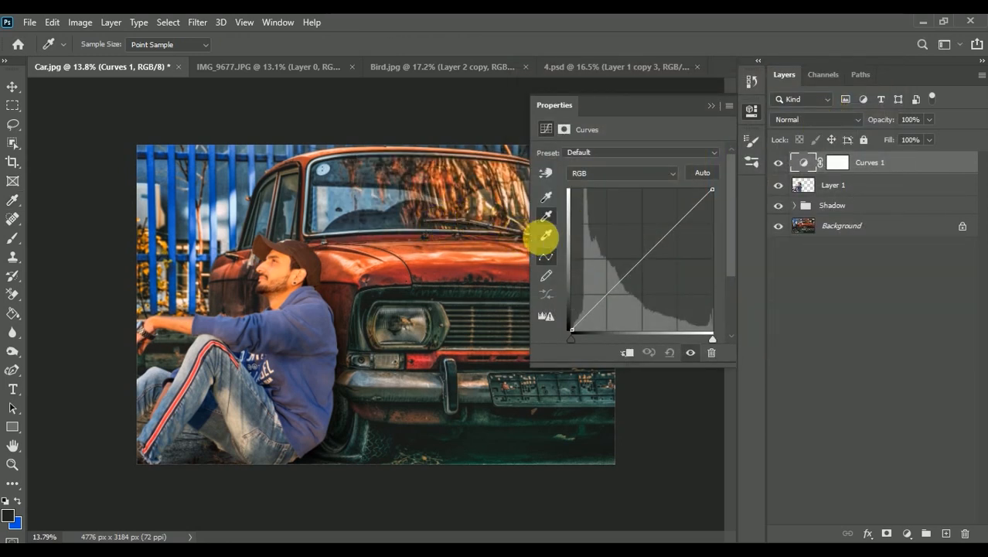
# - Set the Curves white point by sampling the white lettering on the man's hoodie
pyautogui.click(546, 235)
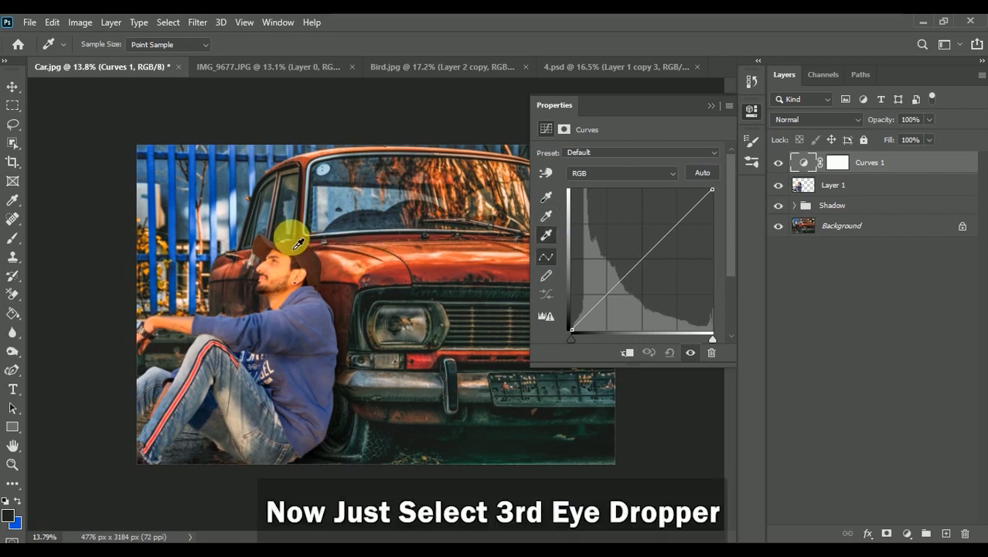
pyautogui.scroll(4, 225, 301)
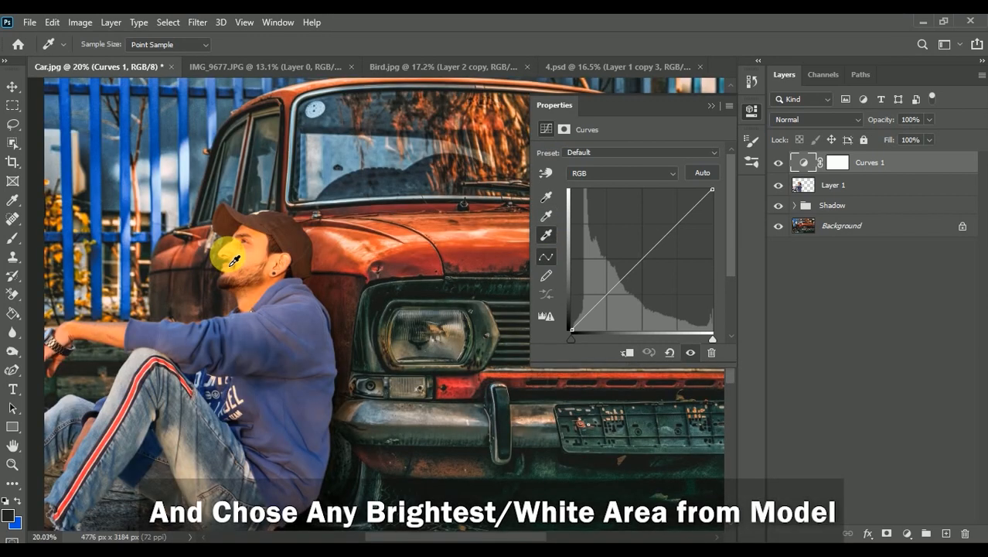
pyautogui.scroll(3, 234, 261)
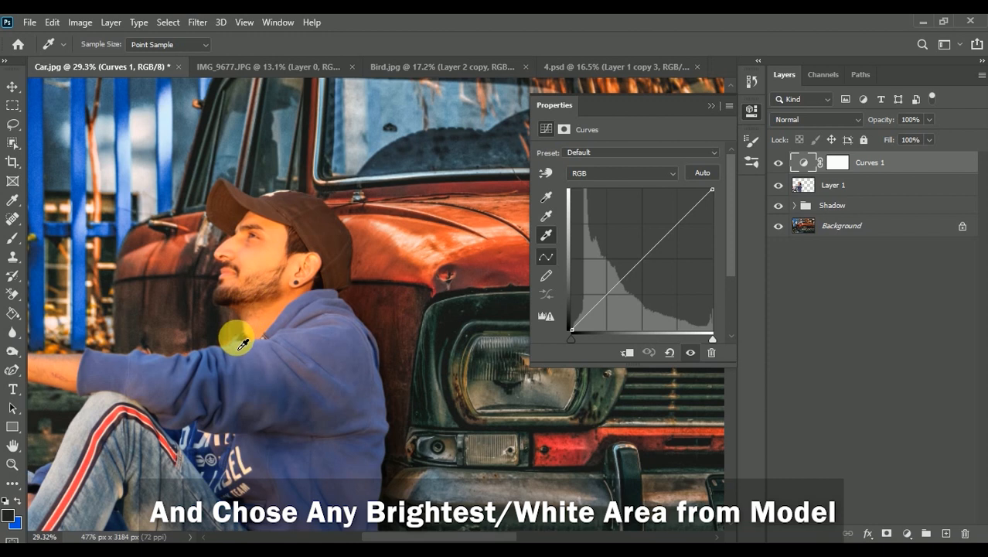
pyautogui.scroll(1, 232, 348)
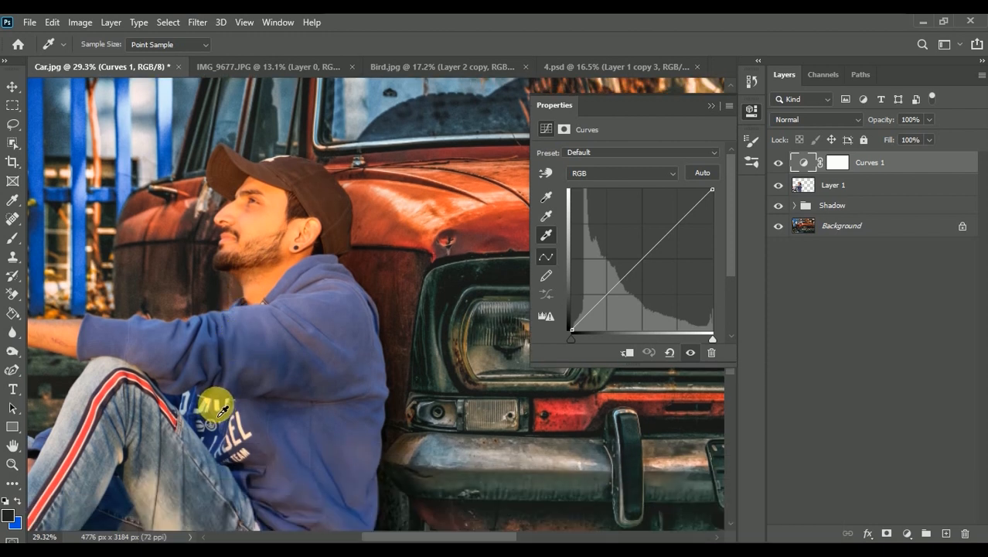
pyautogui.click(220, 409)
# - Try to sample a grey area on the man with the Curves midtone eyedropper, keeping the target midtone color as it is
pyautogui.click(545, 219)
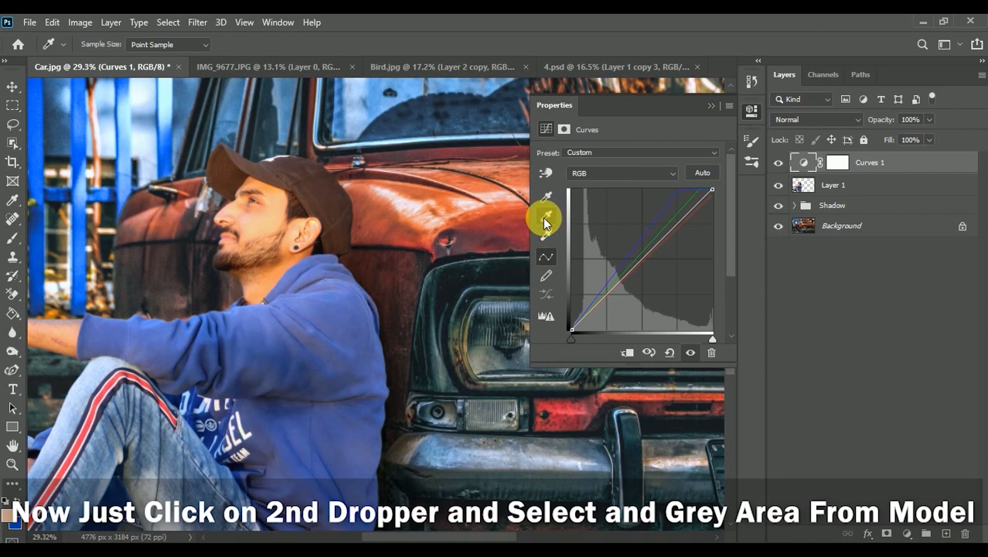
pyautogui.doubleClick(545, 220)
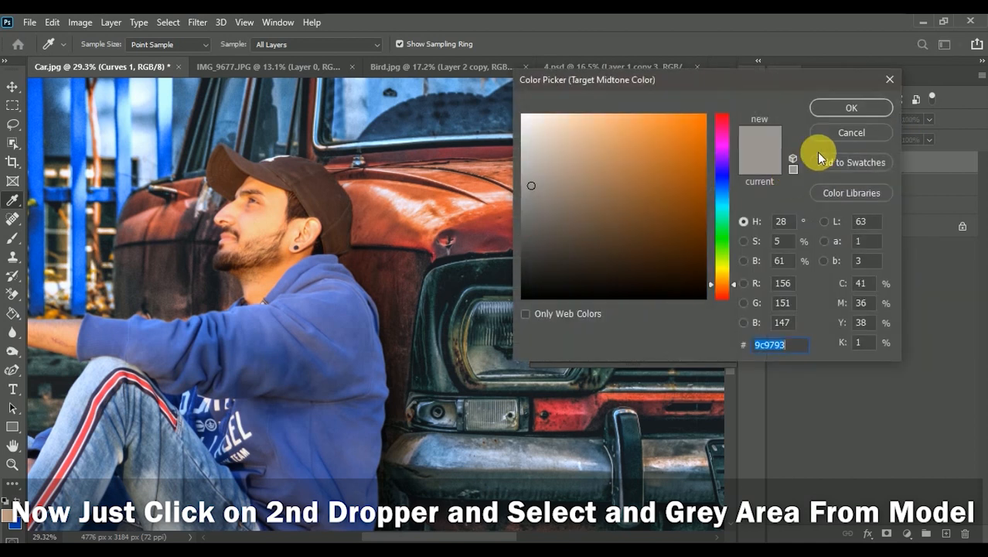
pyautogui.click(843, 134)
pyautogui.click(546, 217)
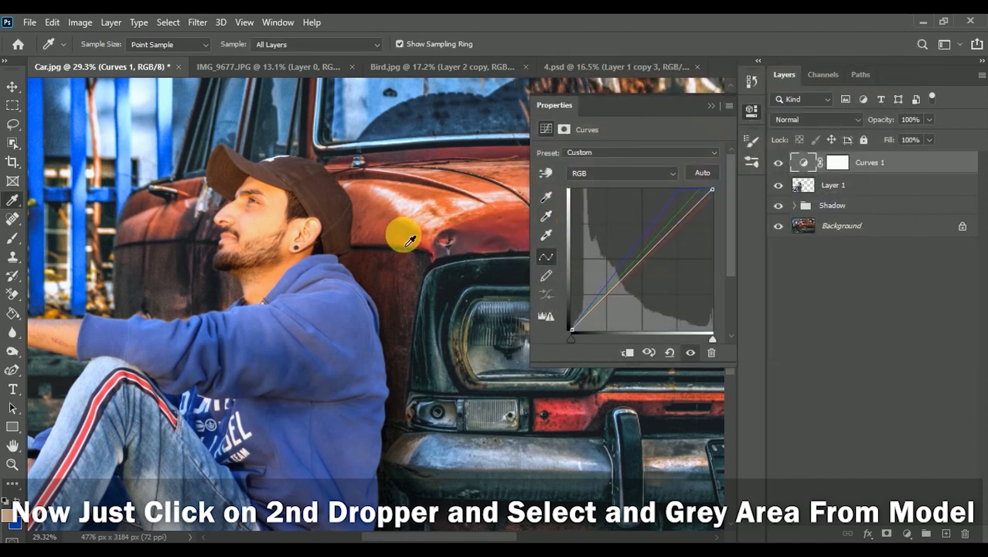
pyautogui.scroll(-3, 212, 451)
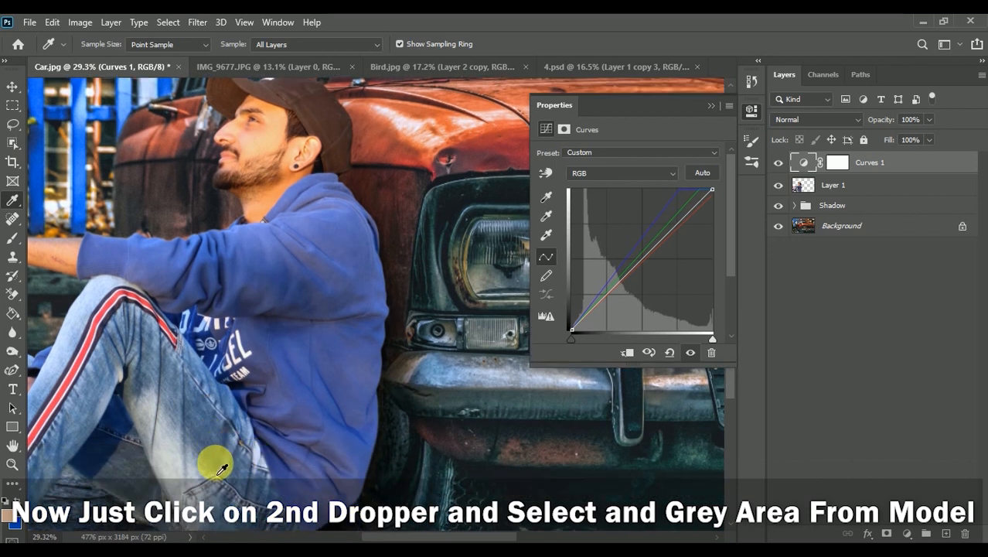
pyautogui.click(546, 217)
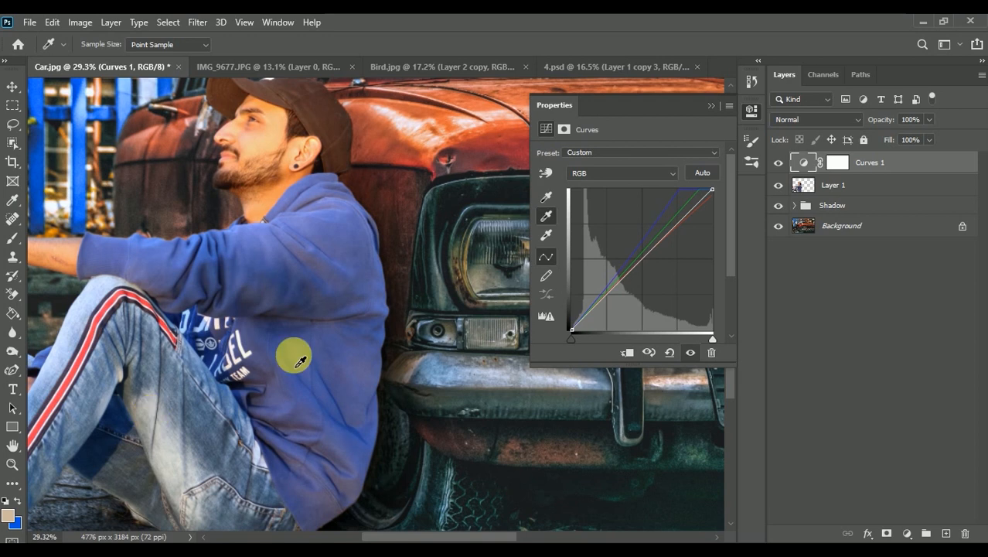
# - Set the Curves black point by sampling the dark area behind the man's ear, under the cap
pyautogui.click(547, 200)
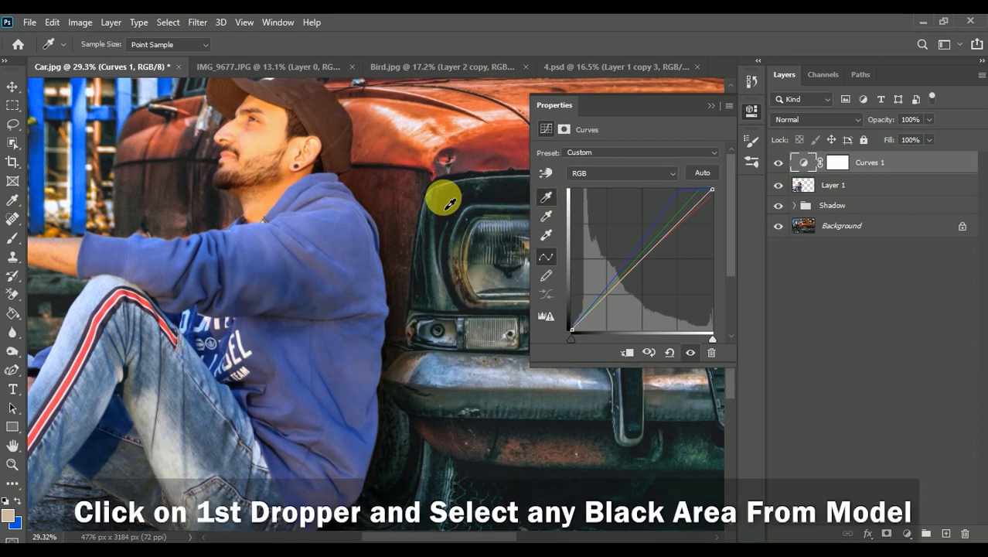
pyautogui.scroll(2, 442, 194)
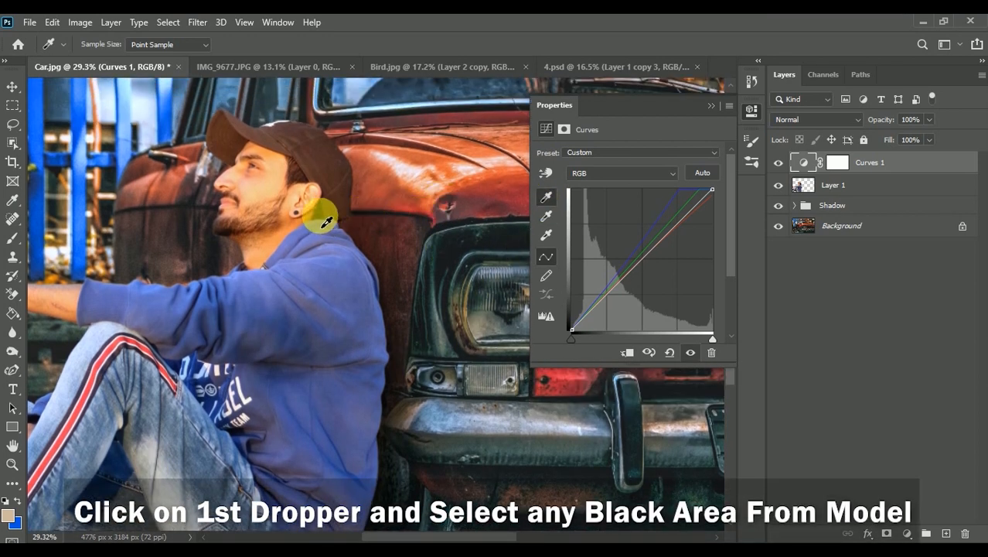
pyautogui.click(325, 222)
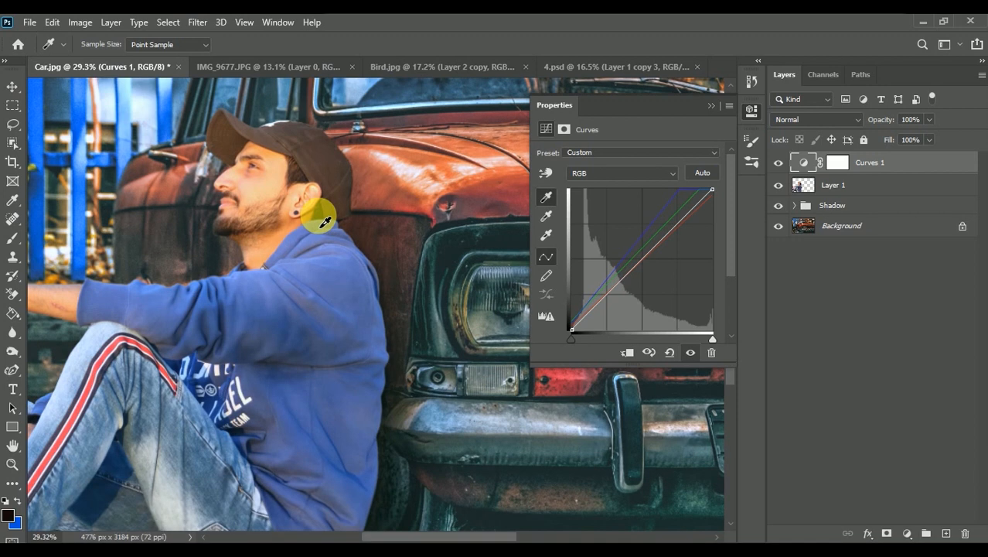
pyautogui.scroll(-1, 302, 298)
pyautogui.scroll(-4, 350, 289)
pyautogui.scroll(-1, 351, 285)
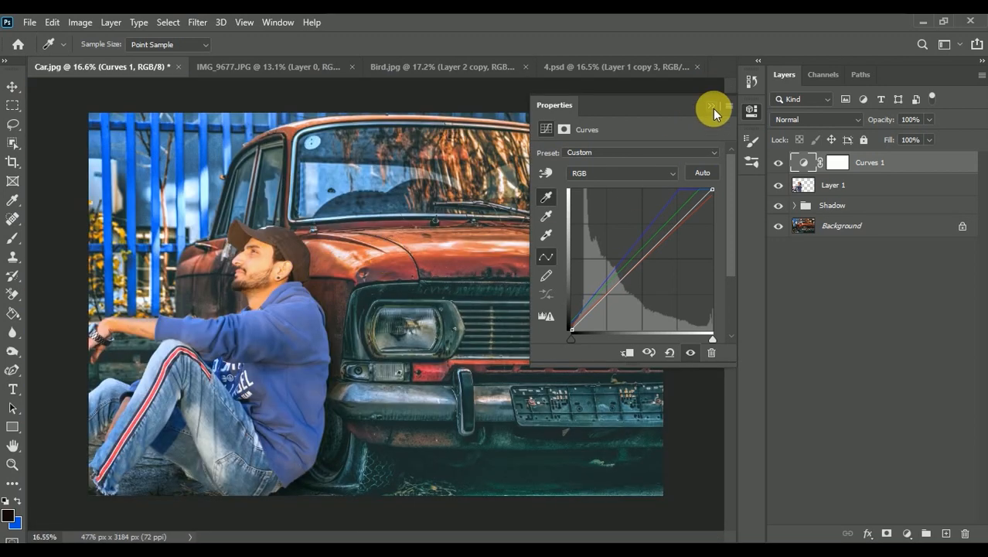
# - Compare the image with and without Curves 1, and reduce that layer's opacity to 43% and fill to 67%
pyautogui.click(712, 106)
pyautogui.click(781, 161)
pyautogui.click(779, 161)
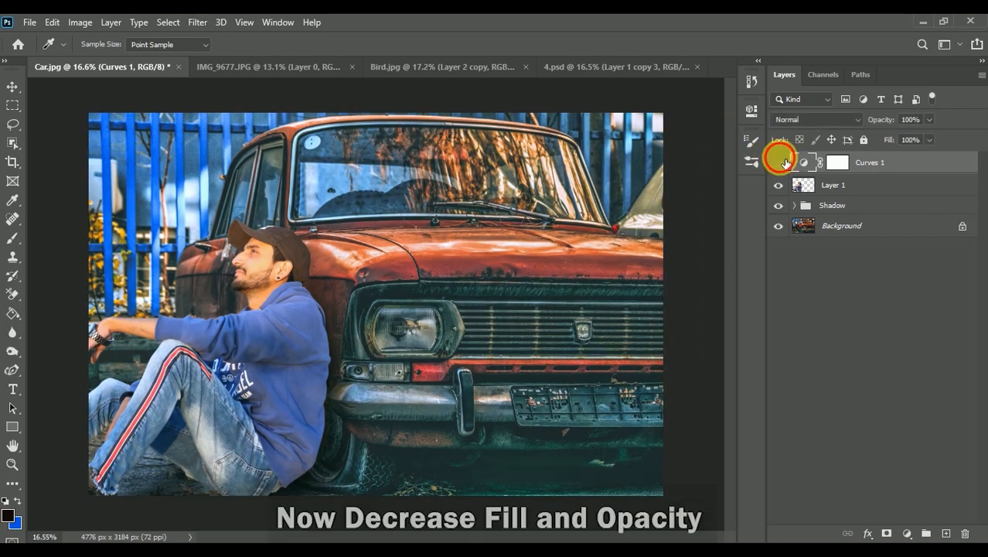
pyautogui.click(778, 160)
pyautogui.click(778, 161)
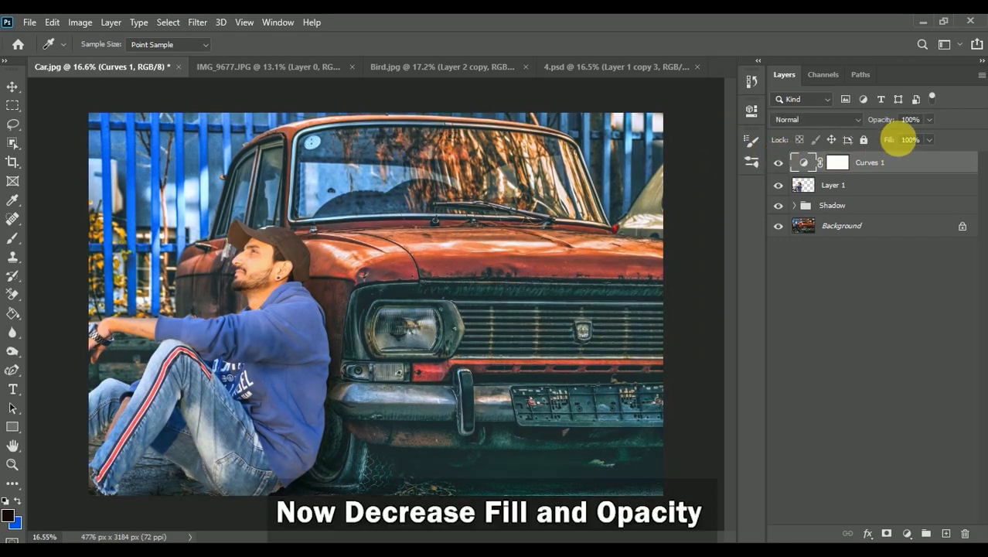
pyautogui.click(930, 120)
pyautogui.moveTo(930, 136); pyautogui.dragTo(905, 138)
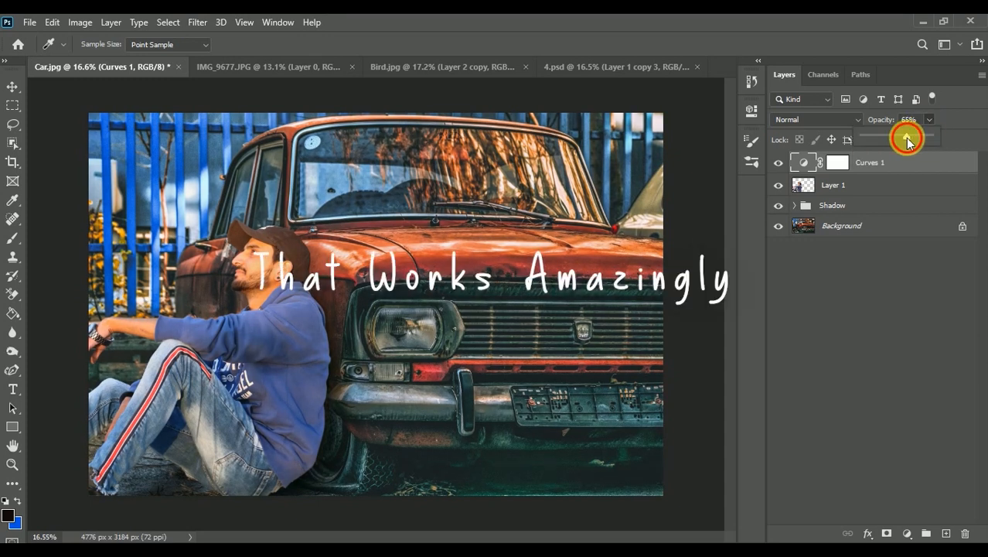
pyautogui.moveTo(896, 138); pyautogui.dragTo(889, 136)
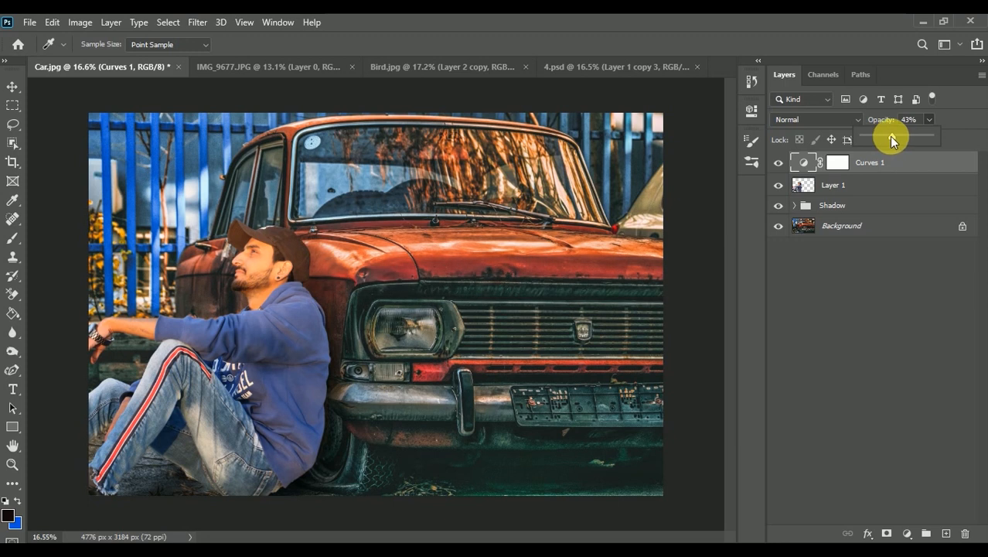
pyautogui.click(957, 110)
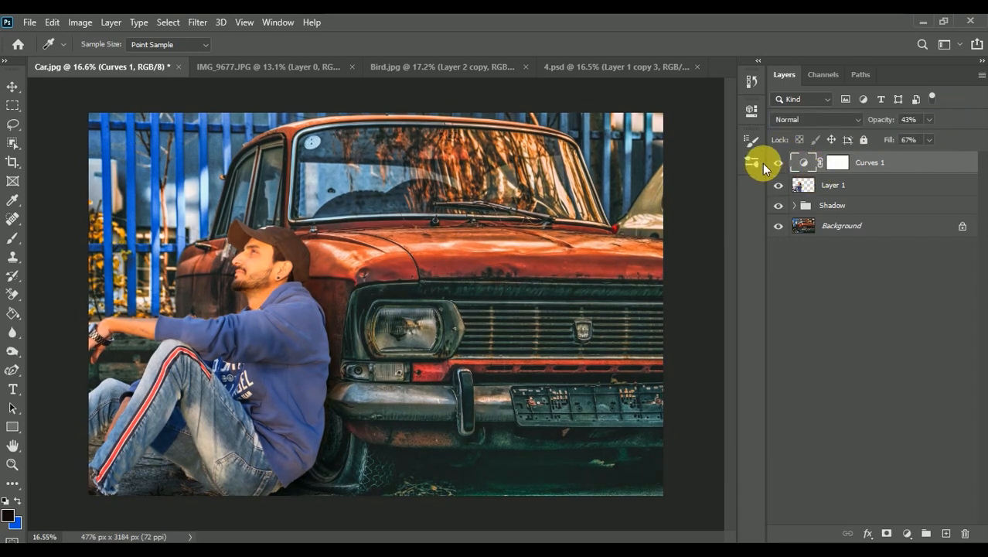
# - Add a Color Lookup adjustment layer above Curves 1 using the DropBlues.3DL 3D LUT
pyautogui.click(907, 534)
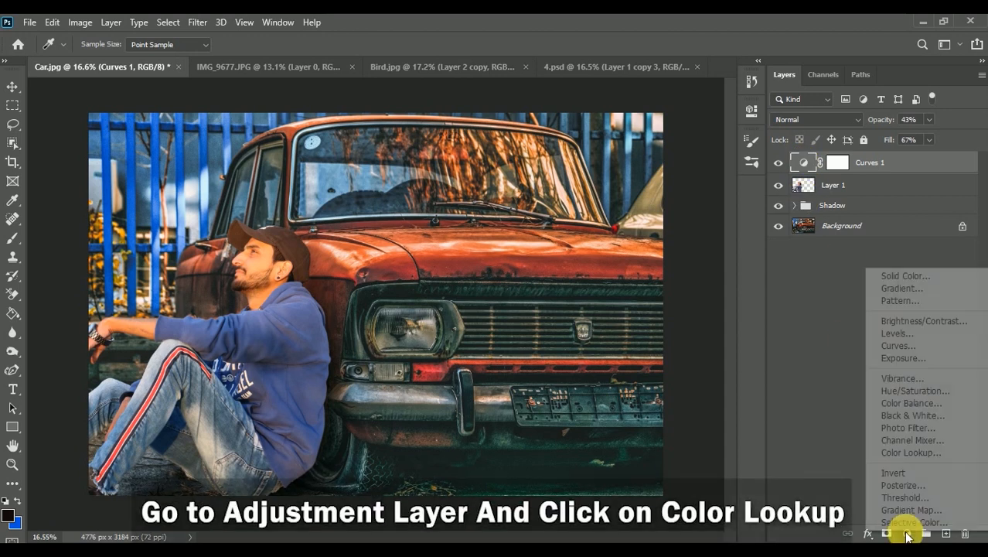
pyautogui.click(903, 453)
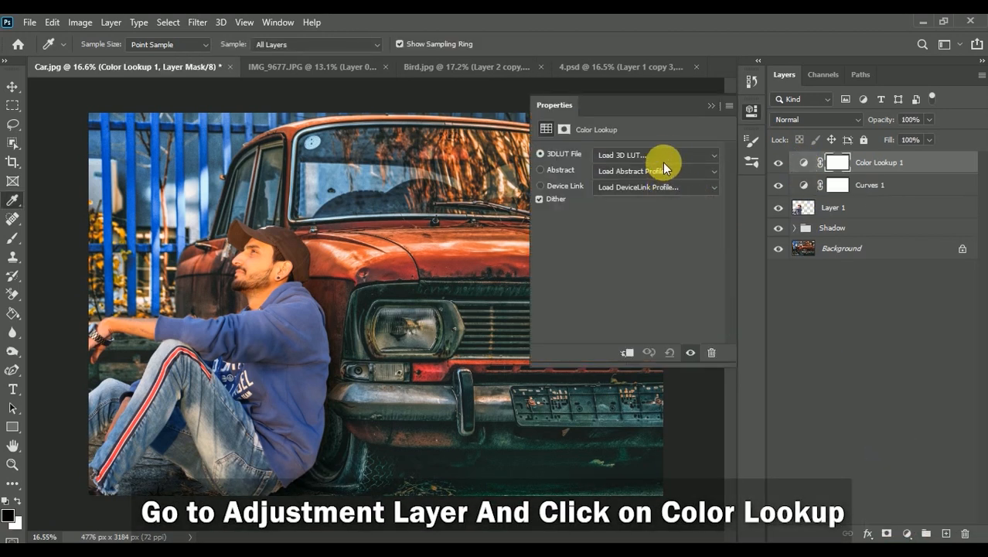
pyautogui.click(669, 157)
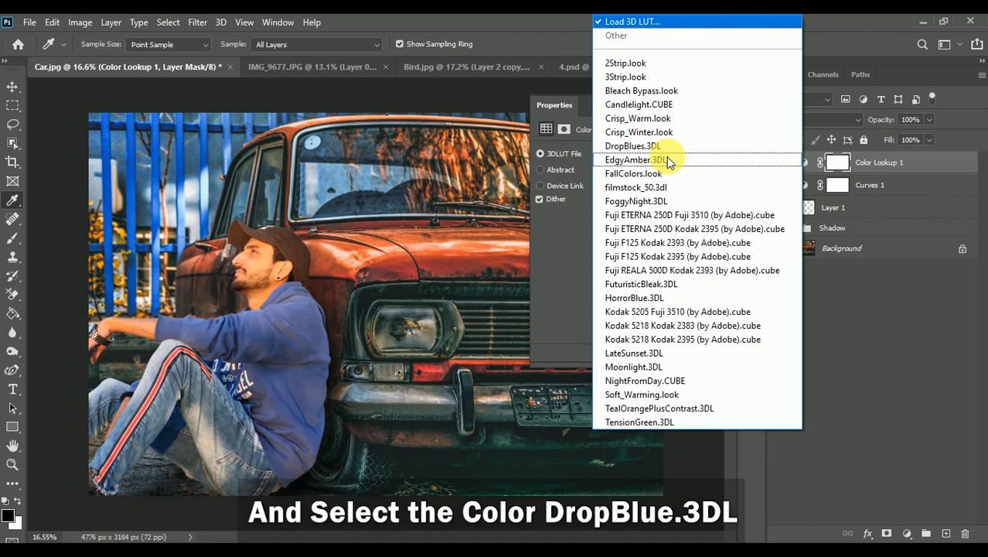
pyautogui.click(653, 147)
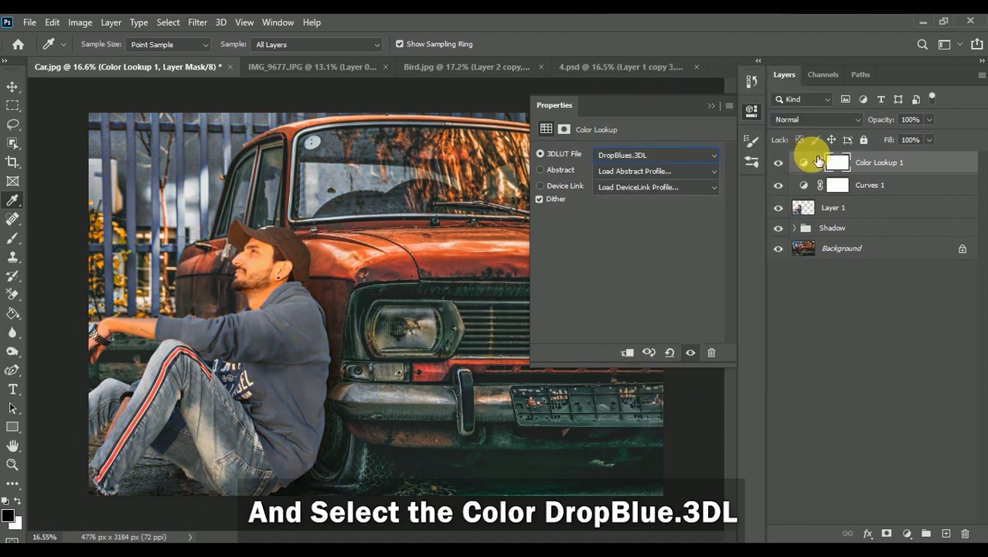
# - Reduce the Color Lookup layer's opacity to 64% and fill to 67%, and compare the image with and without it
pyautogui.click(928, 119)
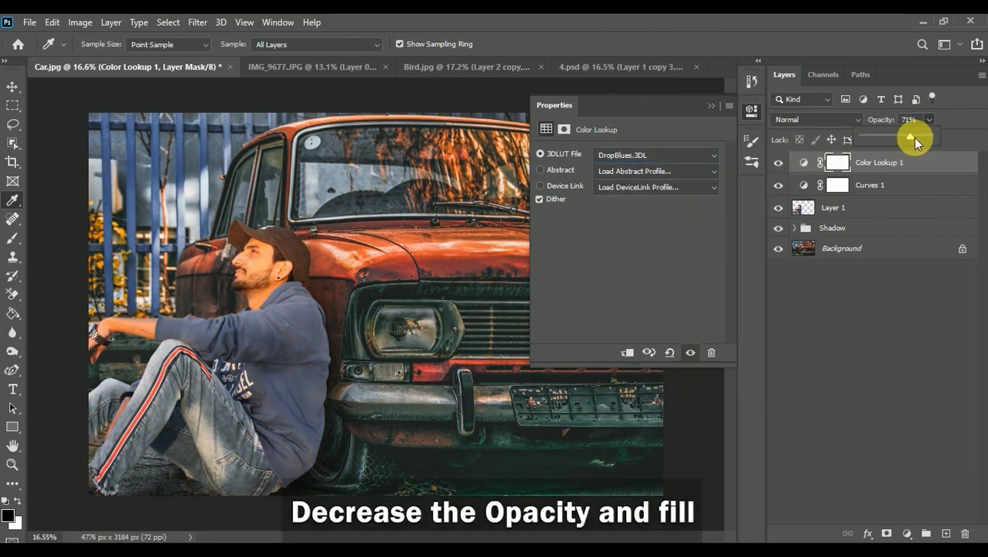
pyautogui.moveTo(914, 138); pyautogui.dragTo(902, 135)
pyautogui.click(947, 126)
pyautogui.click(929, 140)
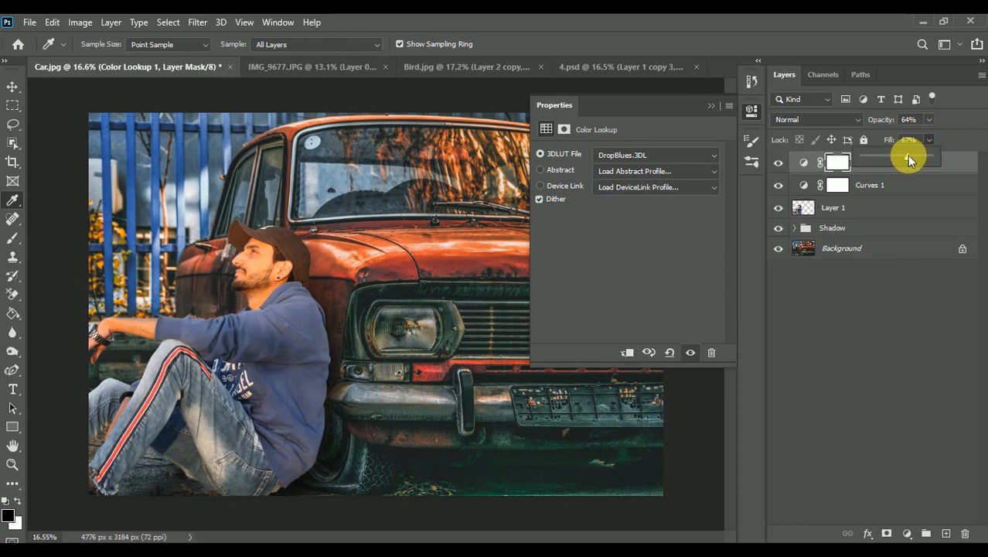
pyautogui.click(779, 162)
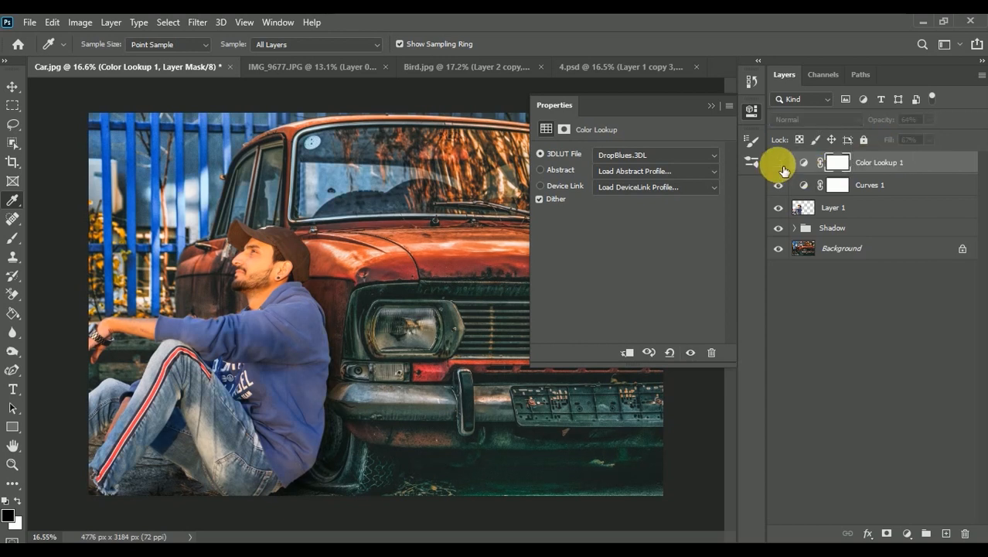
pyautogui.click(712, 105)
pyautogui.click(779, 164)
pyautogui.click(779, 164)
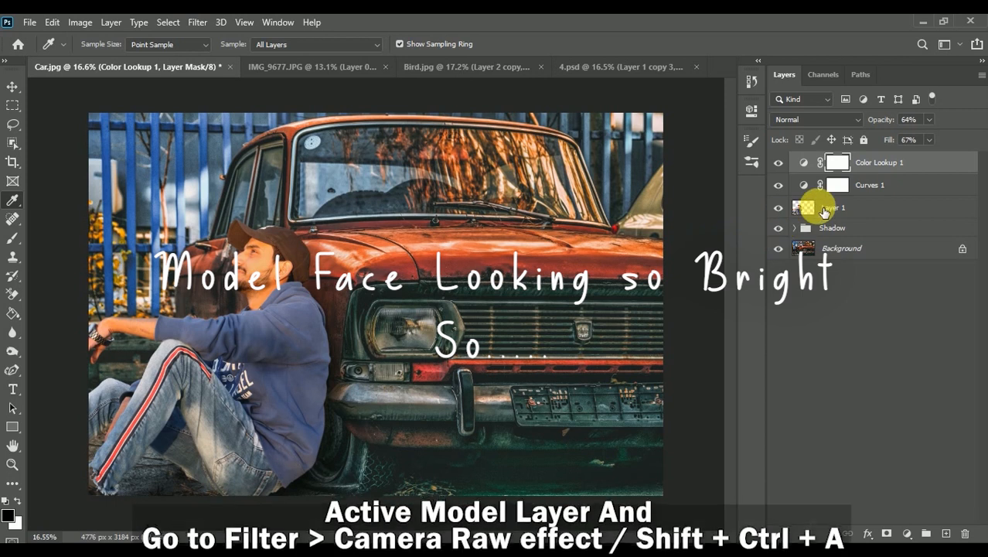
# - Open the man's layer, Layer 1, in the Camera Raw Filter and set Temperature to -4
pyautogui.click(789, 209)
pyautogui.click(778, 207)
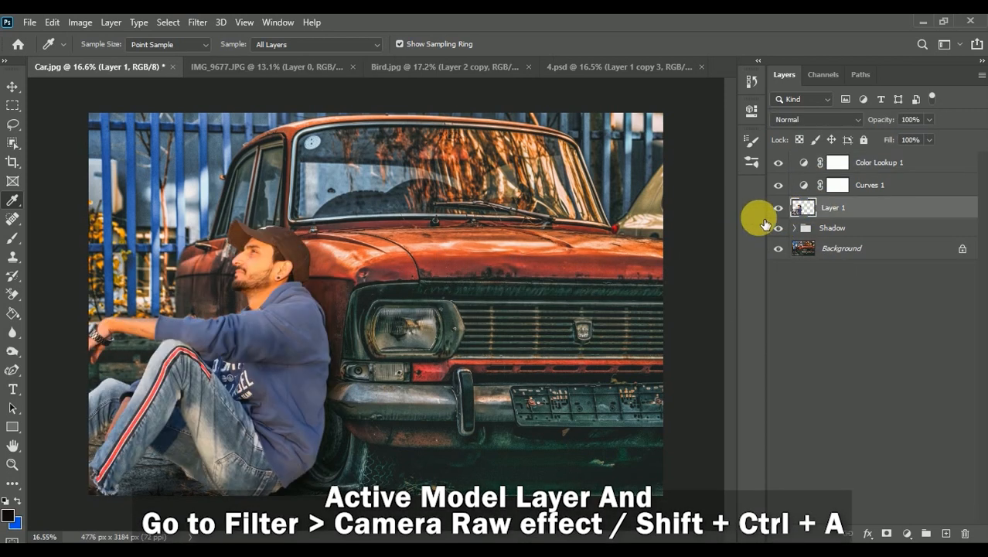
pyautogui.click(199, 21)
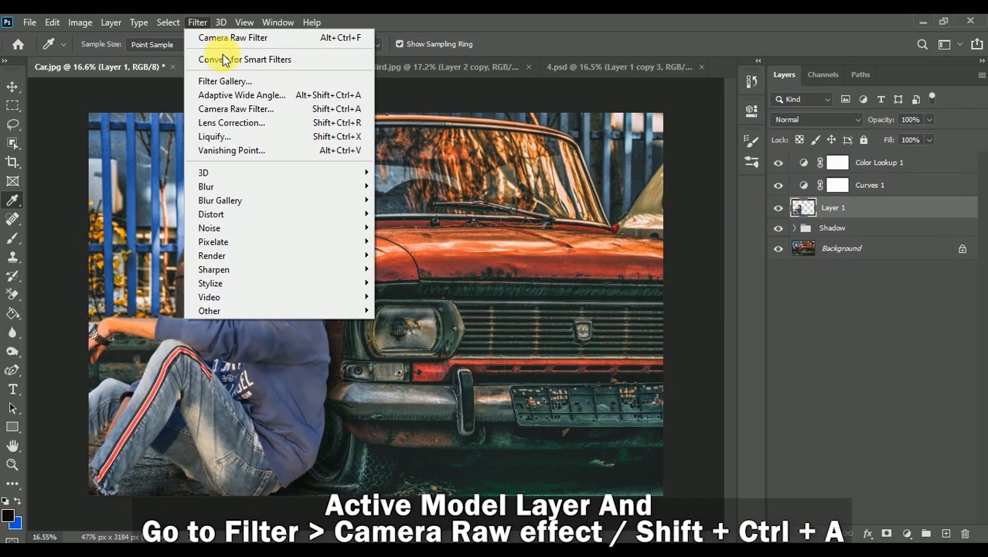
pyautogui.click(249, 106)
pyautogui.click(775, 294)
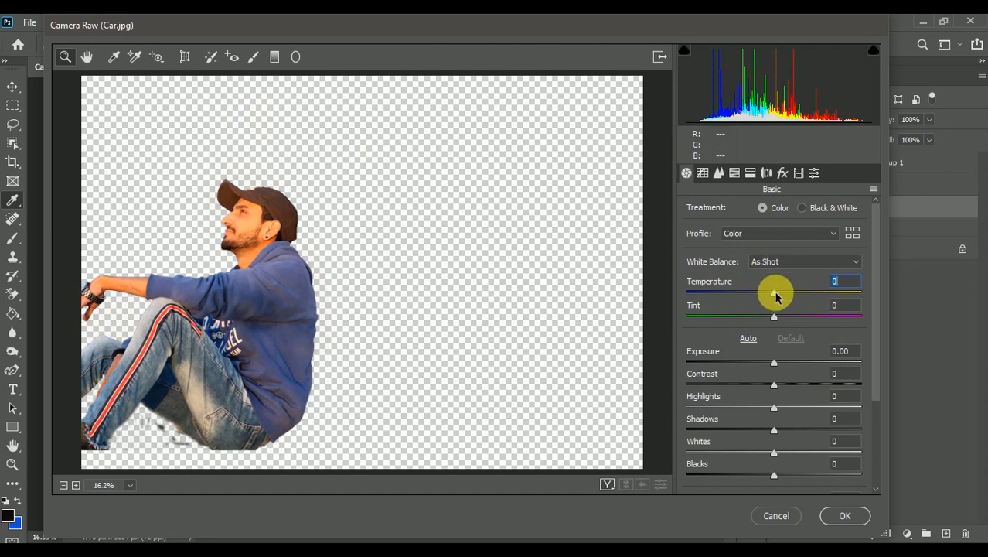
# - In Camera Raw, set the man's Exposure to -0.20, Highlights to -8, Whites to +22 and Clarity to +27
pyautogui.click(247, 237)
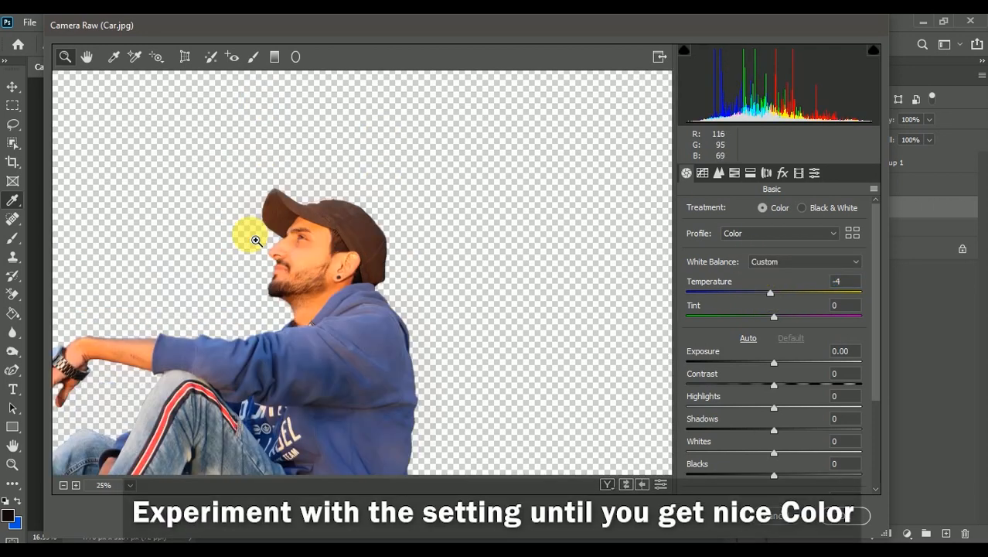
pyautogui.moveTo(775, 365); pyautogui.dragTo(769, 365)
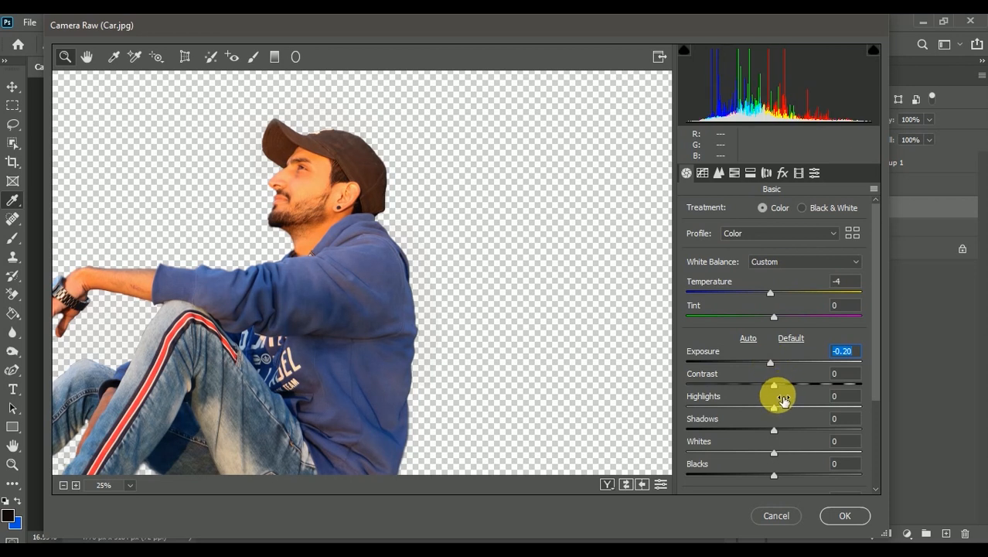
pyautogui.moveTo(774, 410); pyautogui.dragTo(768, 414)
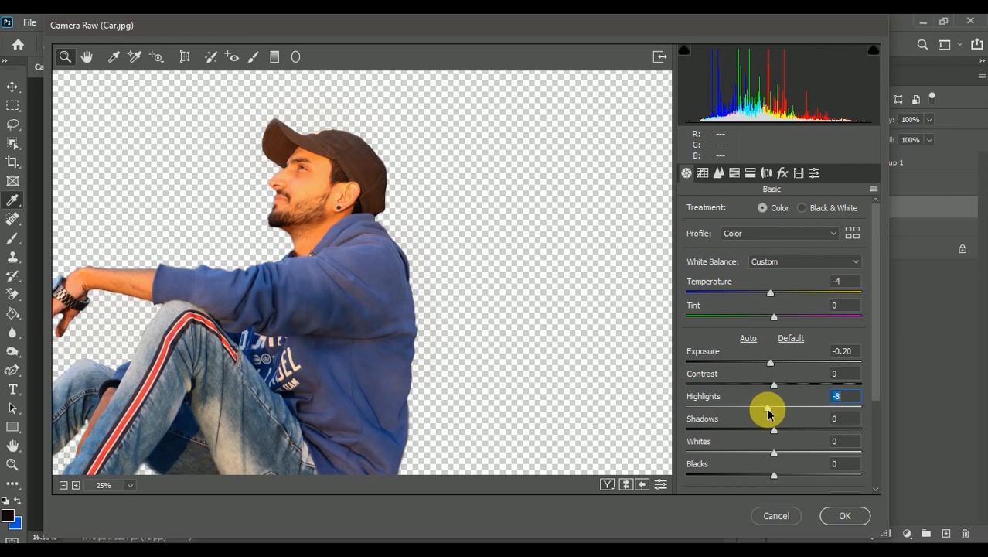
pyautogui.scroll(-3, 734, 356)
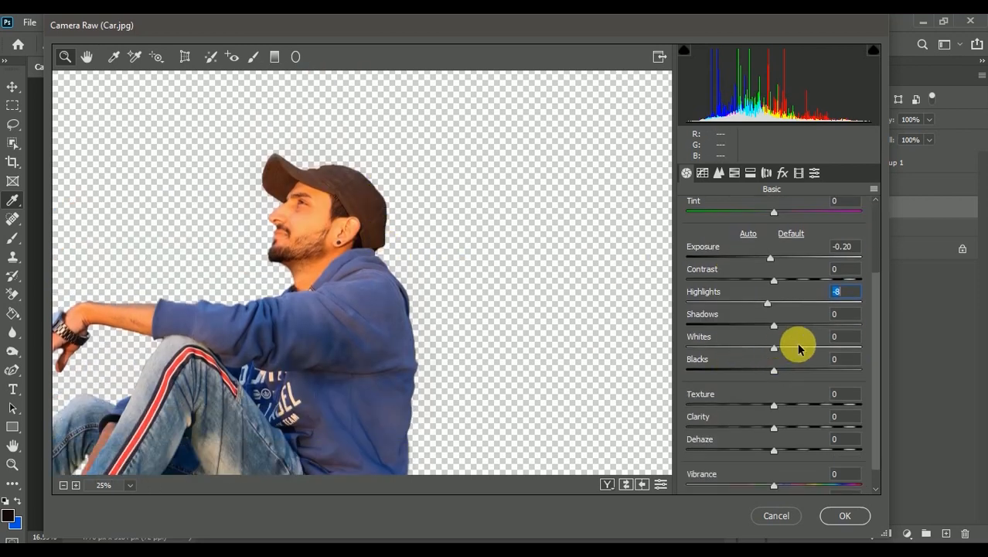
pyautogui.moveTo(776, 352); pyautogui.dragTo(790, 351)
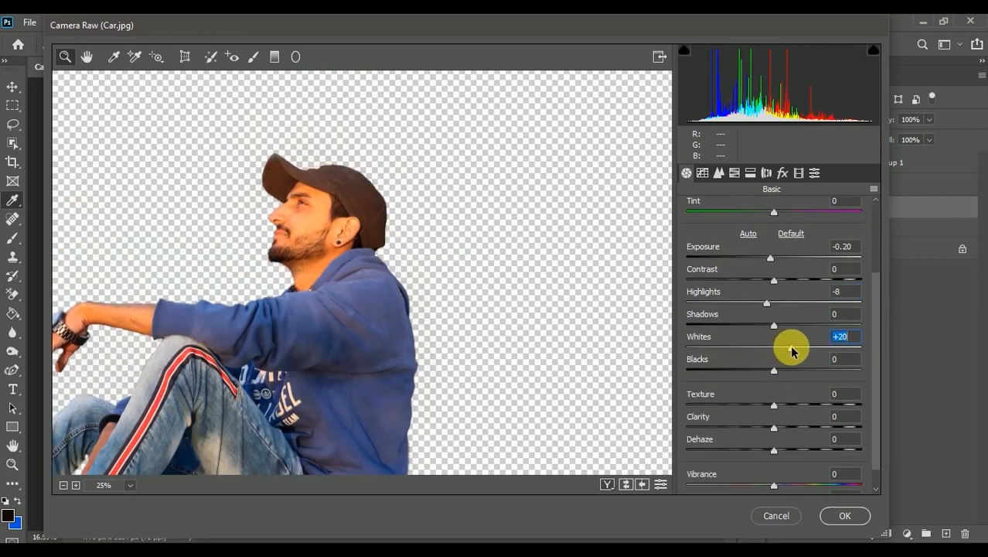
pyautogui.moveTo(774, 428); pyautogui.dragTo(797, 431)
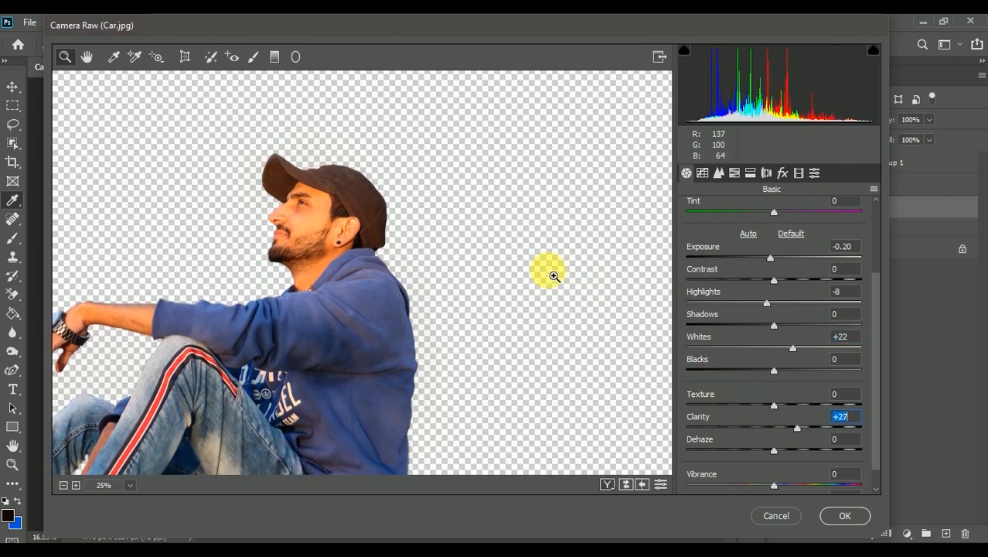
# - Reduce the man's Saturation to -8 in the Camera Raw Basic adjustments
pyautogui.scroll(-3, 534, 267)
pyautogui.scroll(-1, 761, 414)
pyautogui.moveTo(774, 481); pyautogui.dragTo(771, 485)
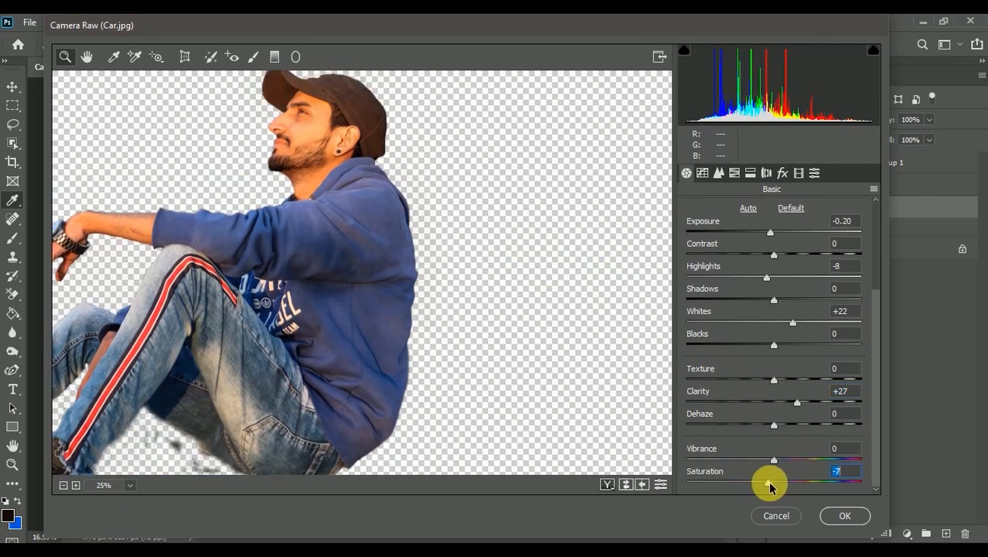
pyautogui.scroll(2, 516, 293)
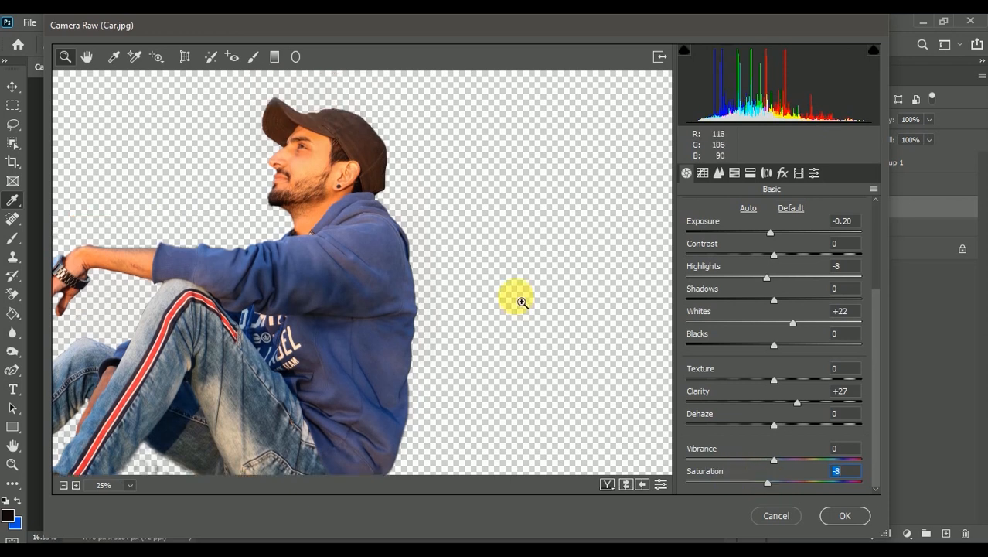
# - In Camera Raw's HSL Adjustments, set the Oranges luminance to -7
pyautogui.click(719, 173)
pyautogui.click(735, 173)
pyautogui.click(807, 211)
pyautogui.moveTo(777, 288); pyautogui.dragTo(773, 291)
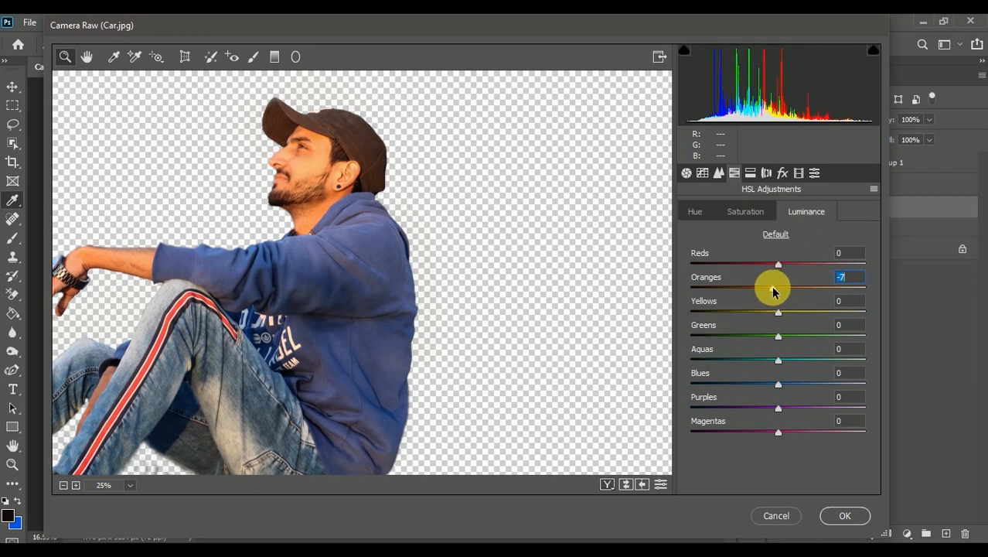
# - Set HSL saturation to +10 for Reds and about -18 for Oranges, set Oranges hue to -1, and apply the filter
pyautogui.click(745, 211)
pyautogui.moveTo(778, 264); pyautogui.dragTo(765, 292)
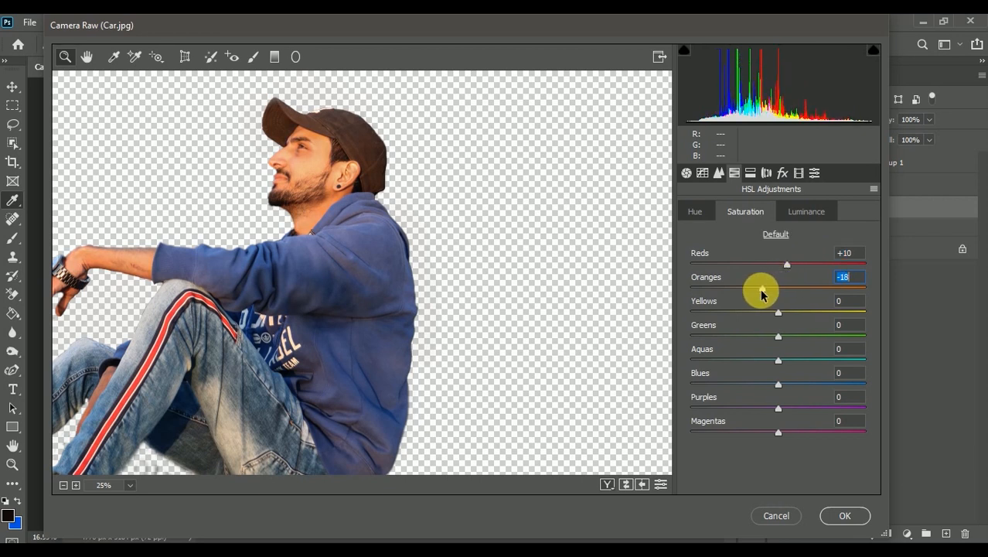
pyautogui.click(693, 219)
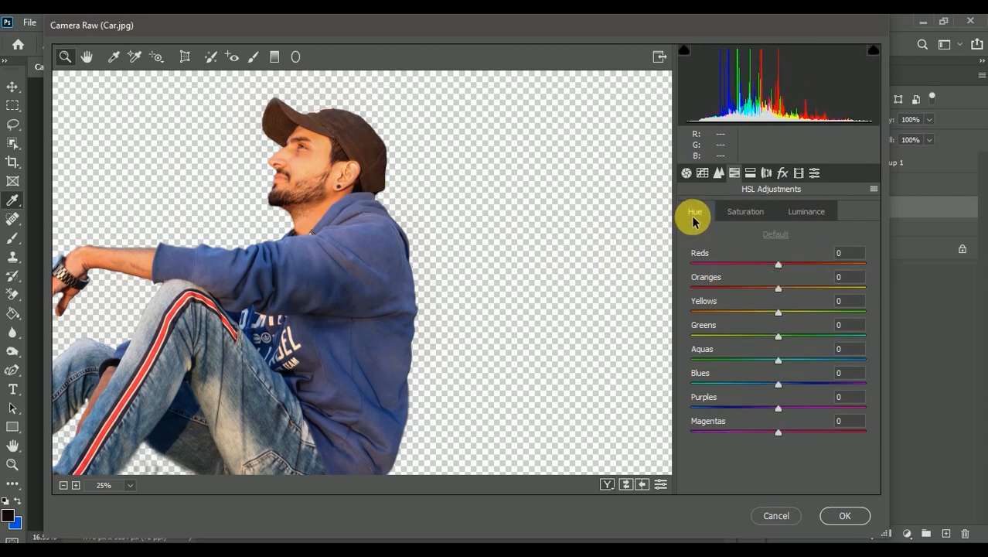
pyautogui.moveTo(778, 288)
pyautogui.mouseDown()
pyautogui.moveTo(758, 287)
pyautogui.moveTo(772, 293)
pyautogui.mouseUp()
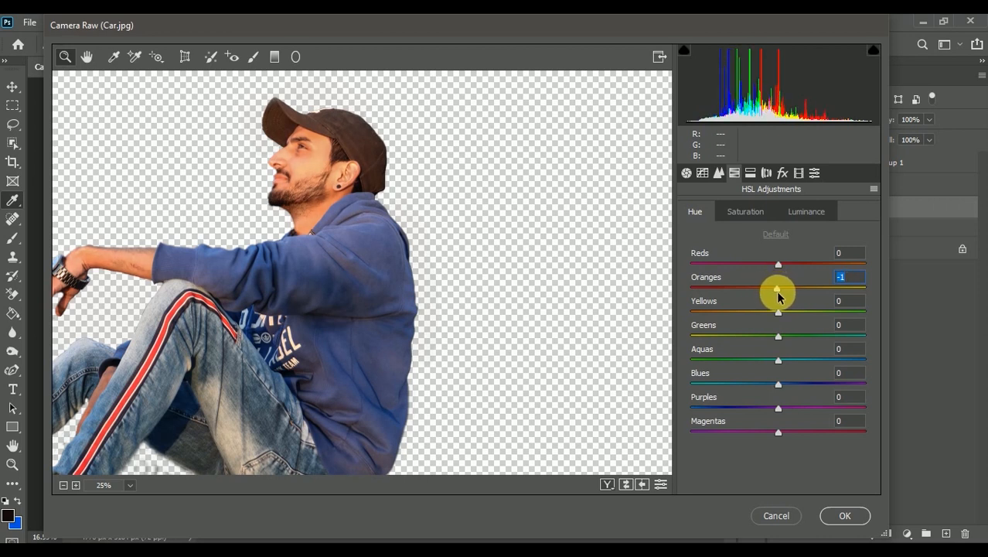
pyautogui.click(846, 515)
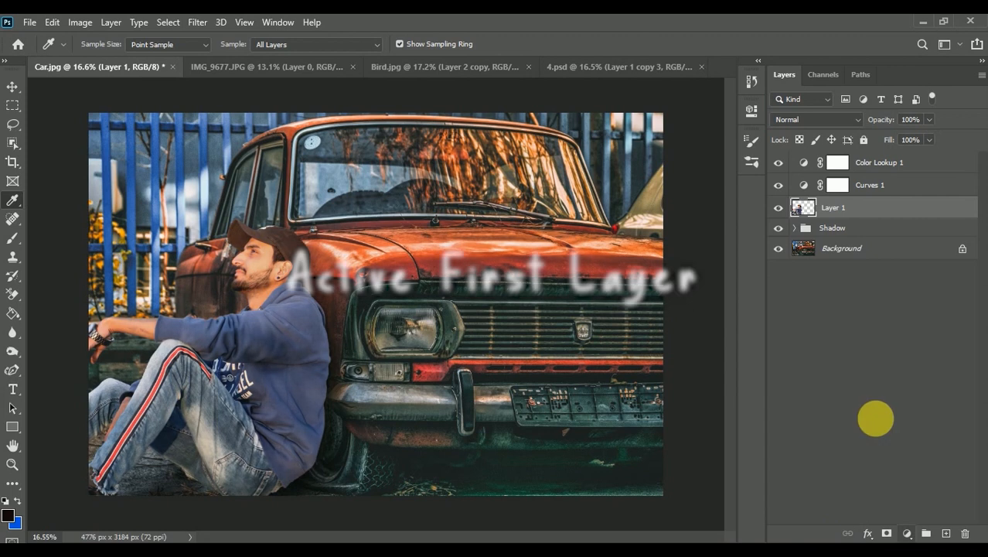
# - Add a Curves adjustment layer above Color Lookup 1, lowering the RGB white point and pulling the lower midtones down
pyautogui.click(836, 162)
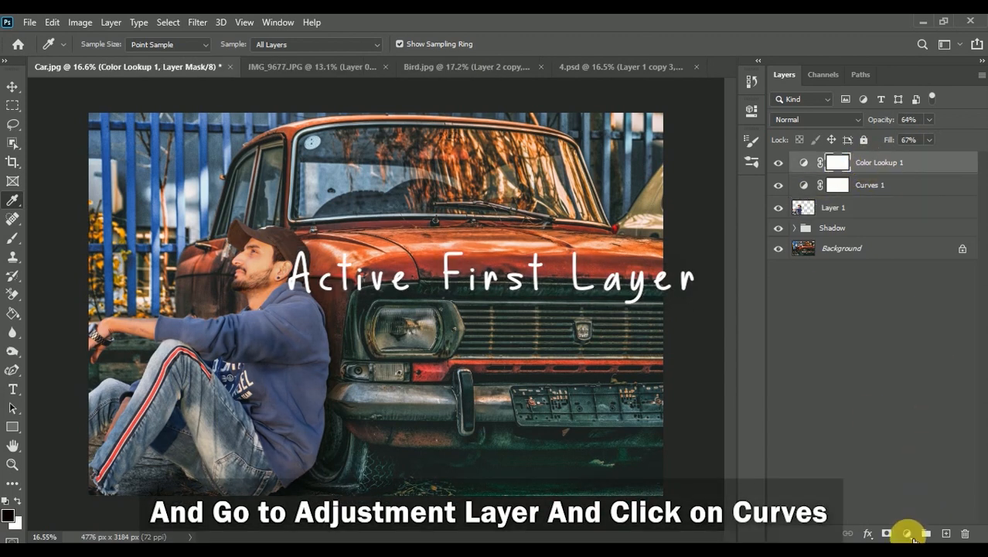
pyautogui.click(912, 538)
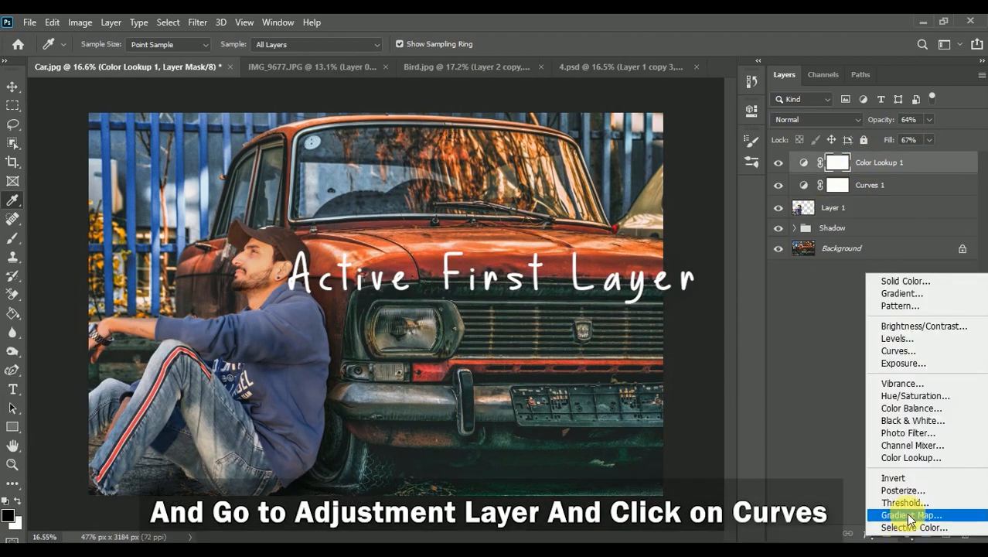
pyautogui.click(899, 350)
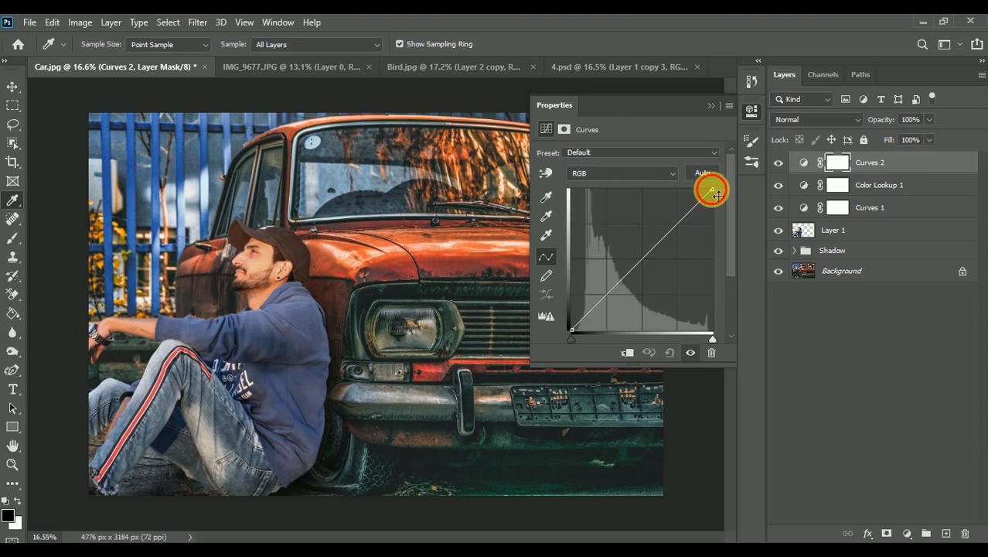
pyautogui.moveTo(719, 199); pyautogui.dragTo(714, 204)
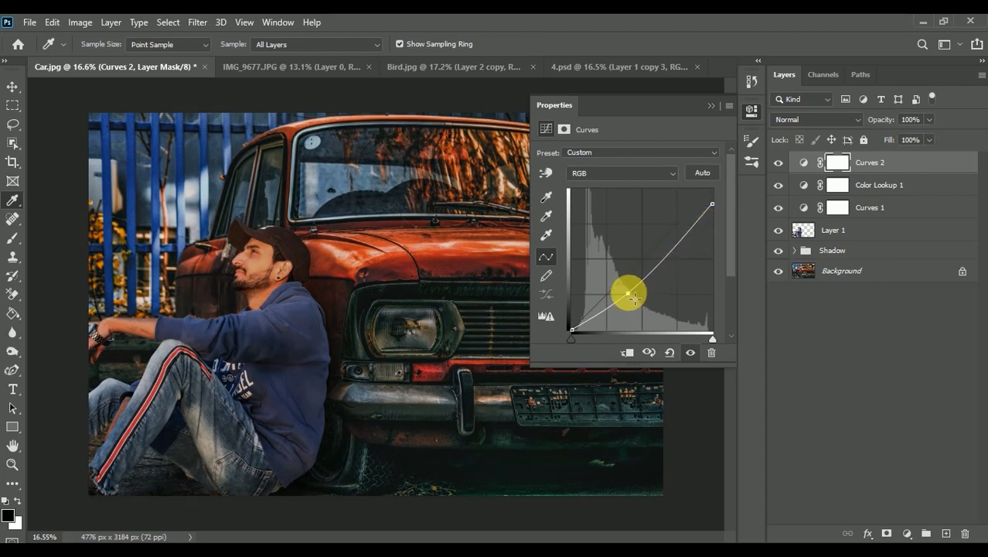
# - Reduce the Curves 2 layer's opacity to 76% and fill to 79%
pyautogui.click(928, 119)
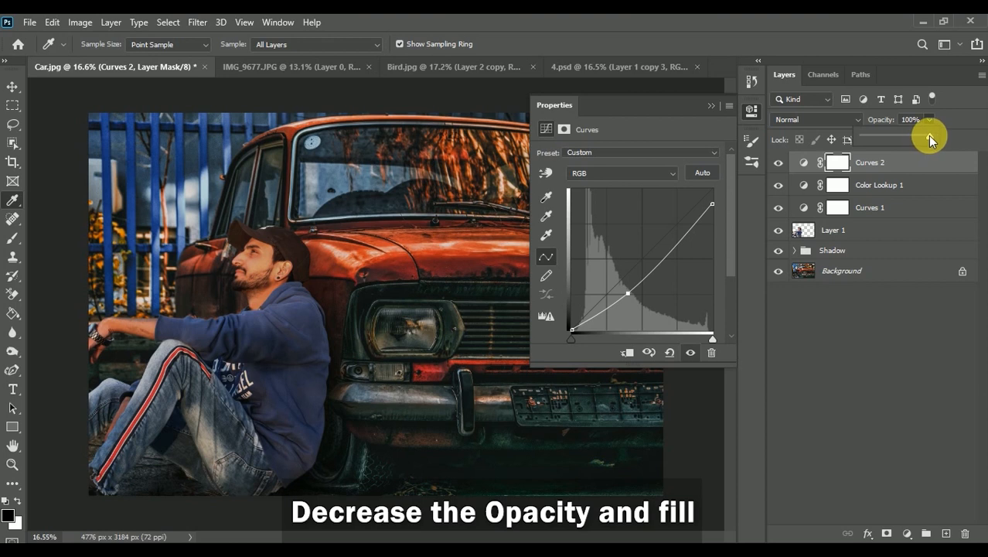
pyautogui.click(956, 114)
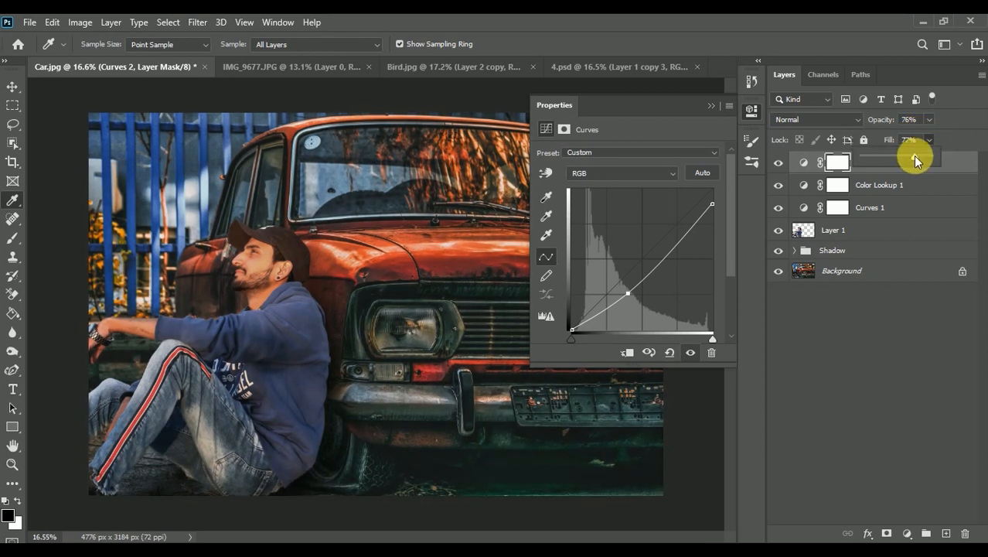
pyautogui.click(903, 319)
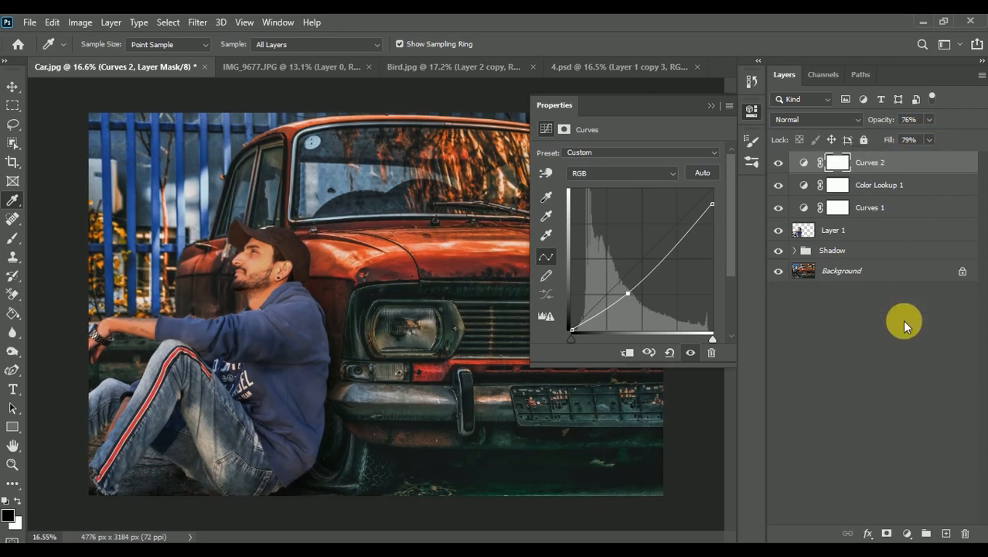
# - Add another Curves adjustment layer on top, raise the Blue channel's black point and place a second point in its shadows
pyautogui.click(907, 533)
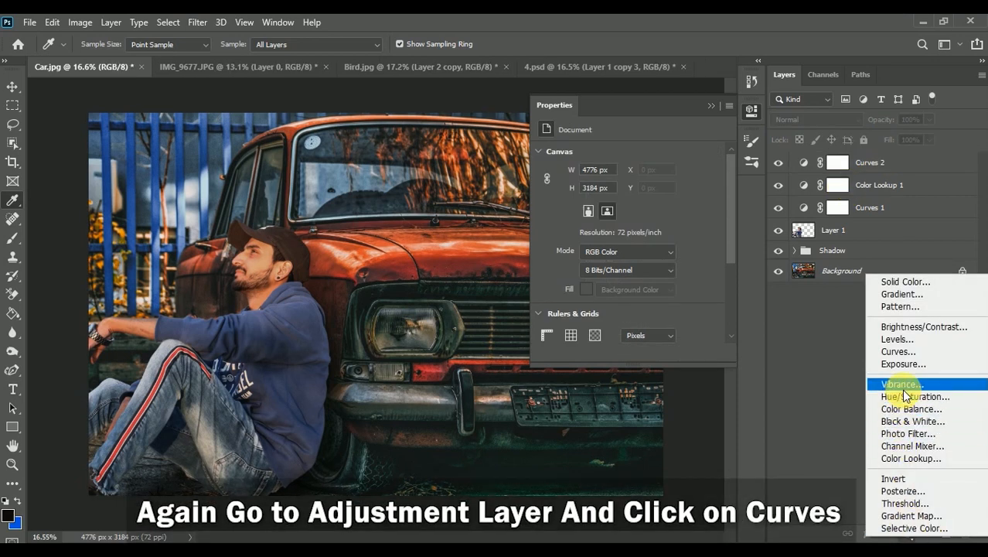
pyautogui.click(905, 354)
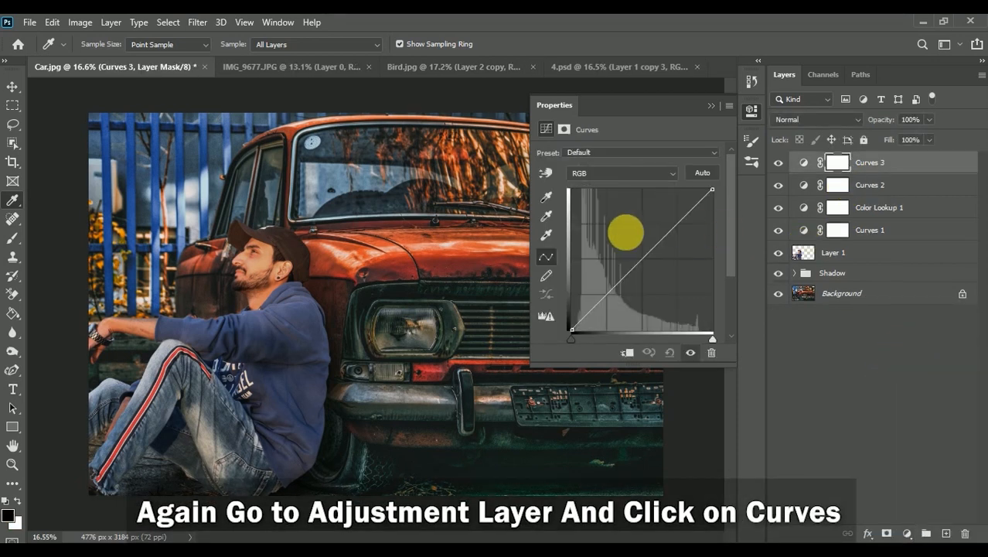
pyautogui.click(618, 171)
pyautogui.click(602, 218)
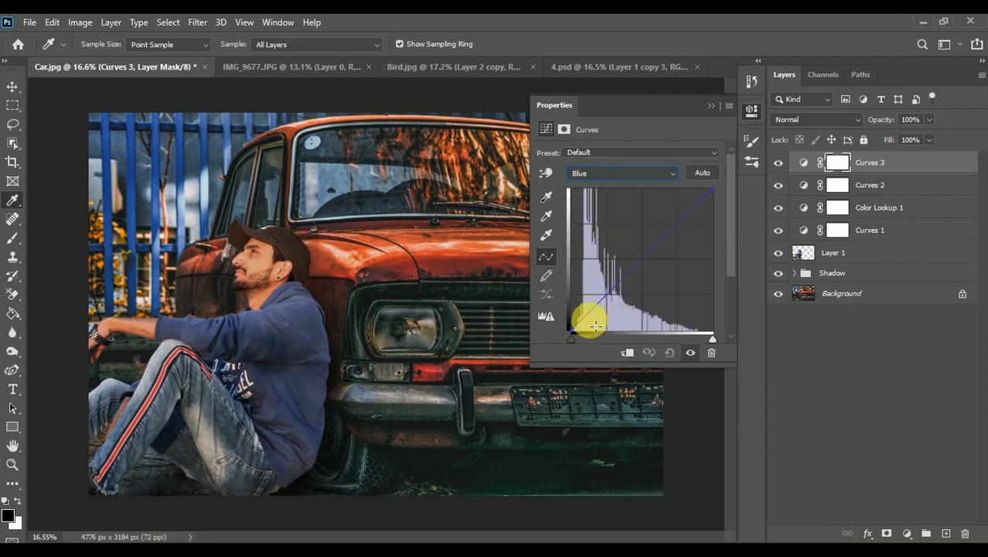
pyautogui.moveTo(569, 331); pyautogui.dragTo(571, 304)
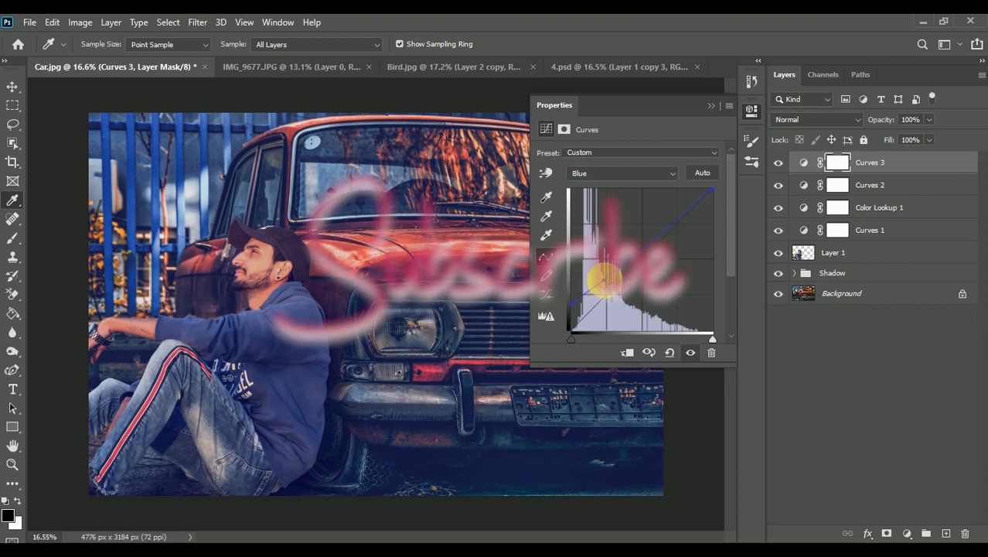
pyautogui.moveTo(605, 280); pyautogui.dragTo(603, 286)
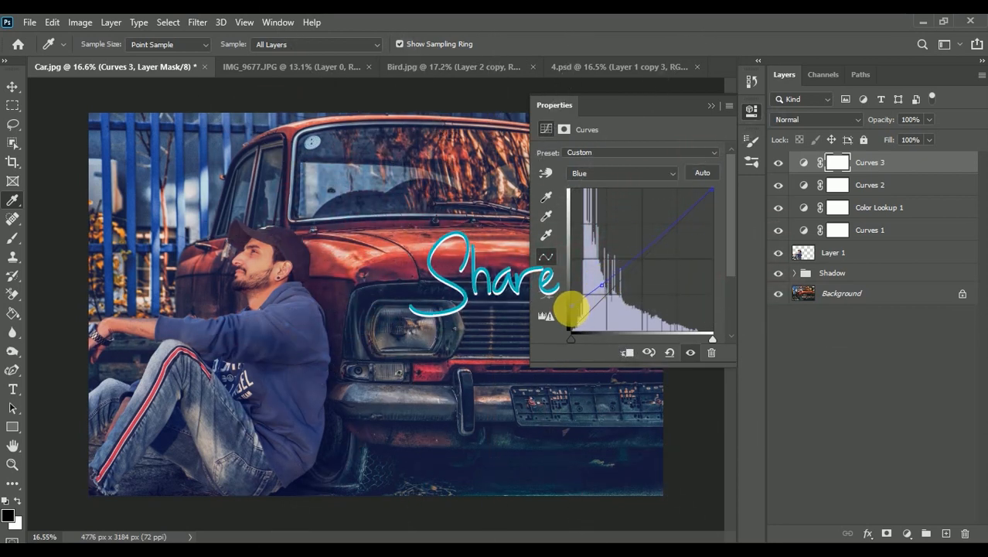
# - Raise the Red channel's black point in Curves 3, add a shadow point to it, and return to the RGB curve
pyautogui.click(641, 173)
pyautogui.click(630, 185)
pyautogui.click(630, 176)
pyautogui.click(617, 198)
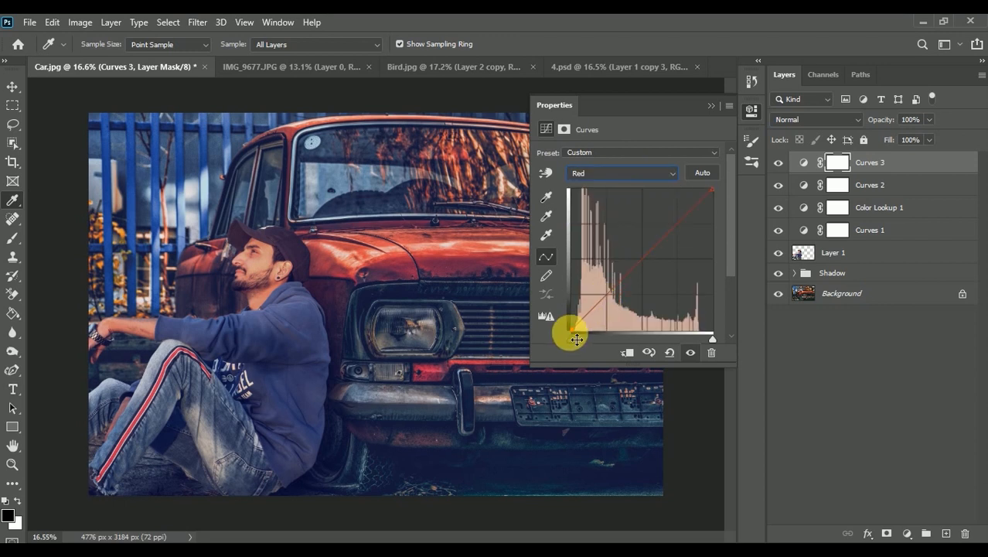
pyautogui.moveTo(573, 322); pyautogui.dragTo(600, 287)
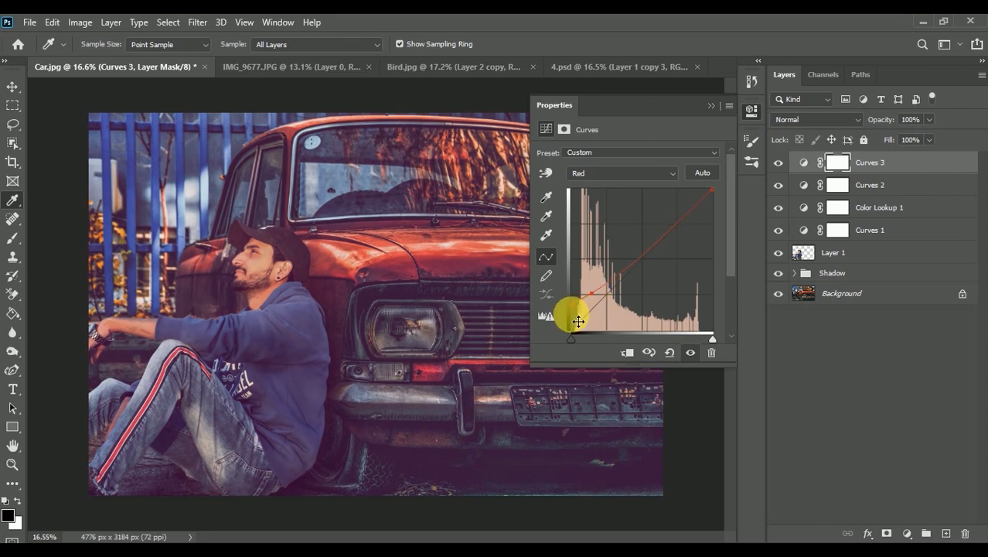
pyautogui.click(634, 175)
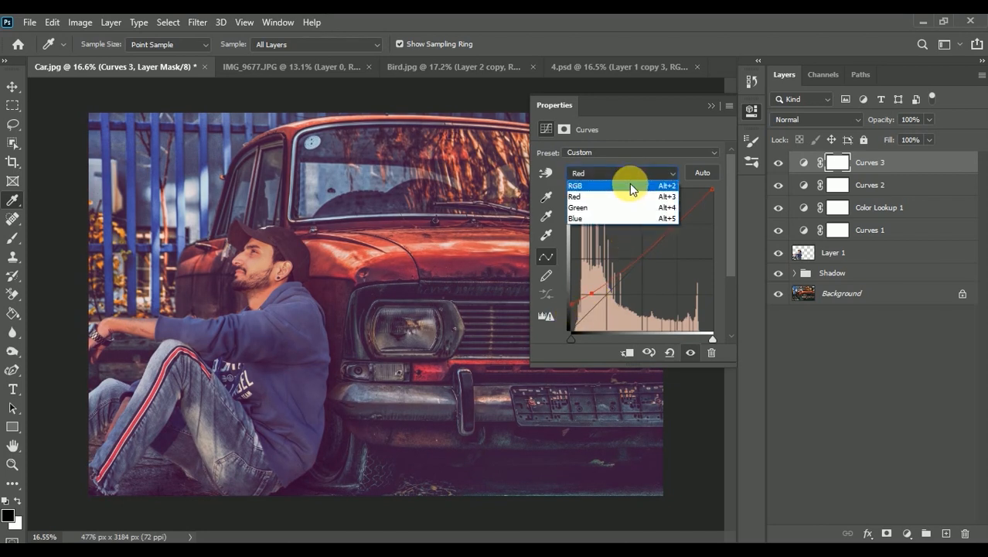
pyautogui.click(627, 187)
# - Reduce the Curves 3 layer's opacity to 73% and fill to 70%, and compare the image with and without it
pyautogui.click(930, 120)
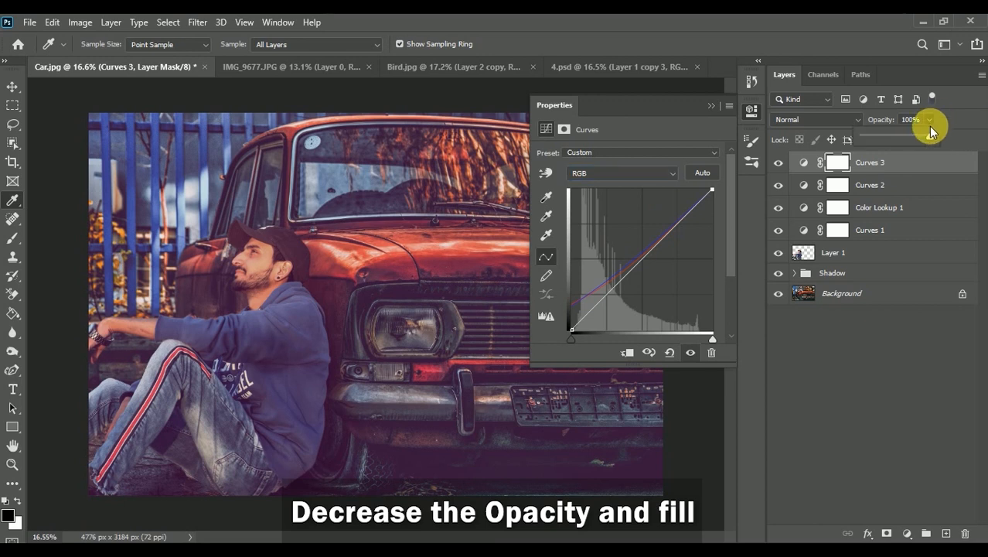
pyautogui.moveTo(920, 136); pyautogui.dragTo(910, 139)
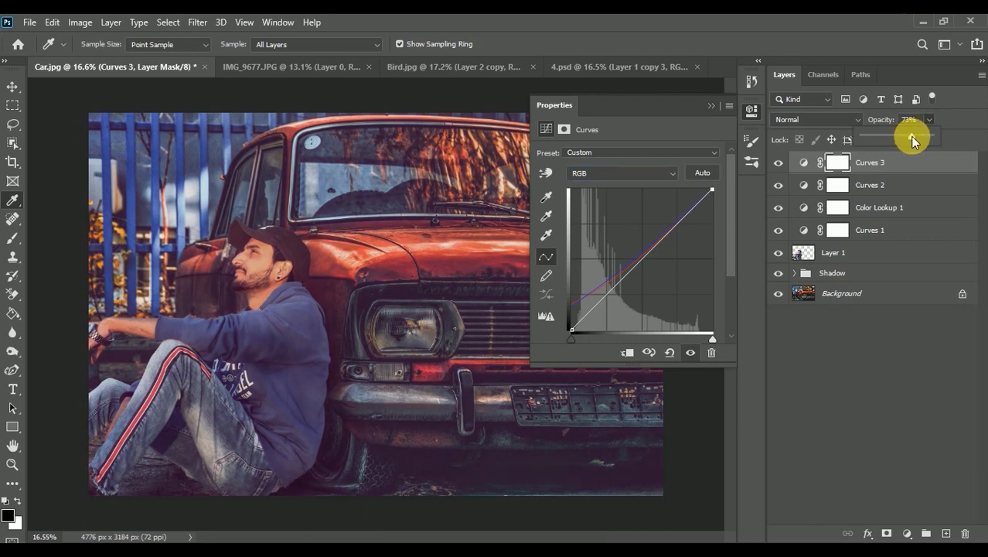
pyautogui.moveTo(911, 136); pyautogui.dragTo(915, 137)
pyautogui.click(929, 140)
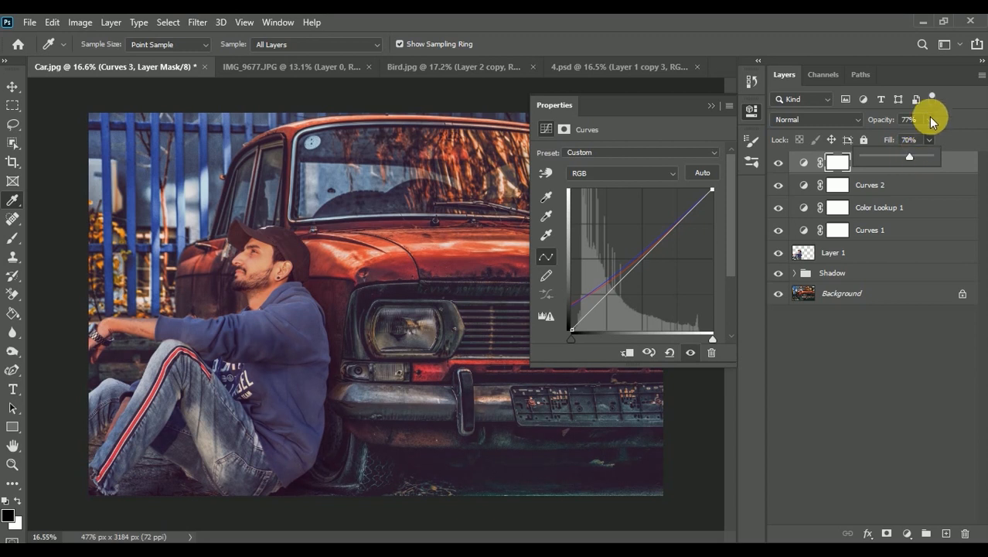
pyautogui.moveTo(929, 120); pyautogui.dragTo(925, 136)
pyautogui.click(781, 166)
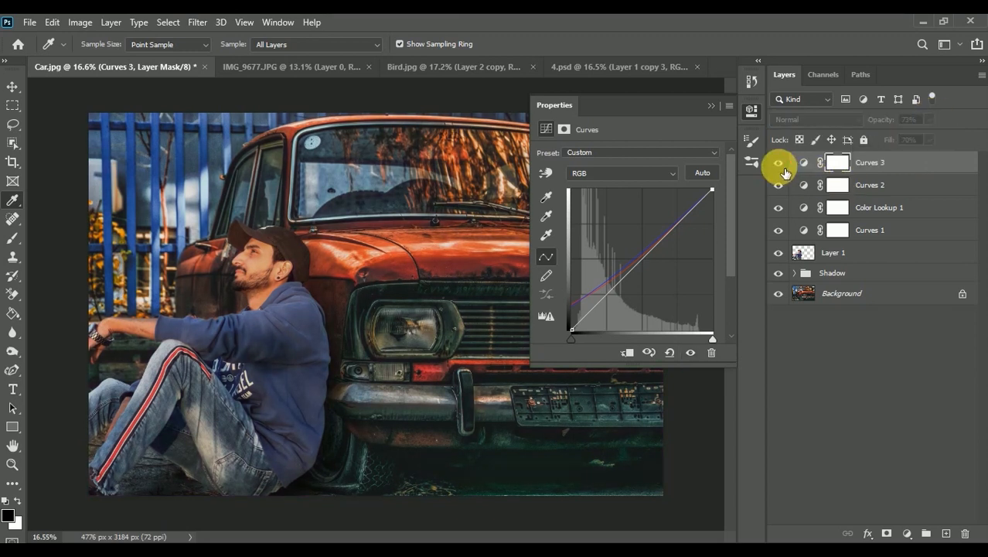
pyautogui.click(785, 168)
# - Fine-tune the black point of the Blue channel in Curves 3 and collapse the curve settings
pyautogui.click(640, 174)
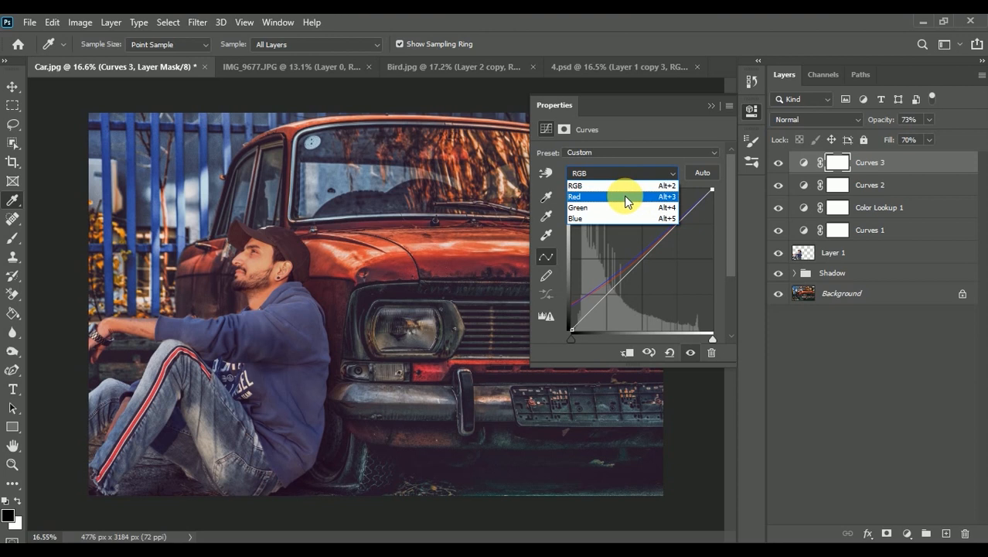
pyautogui.click(607, 218)
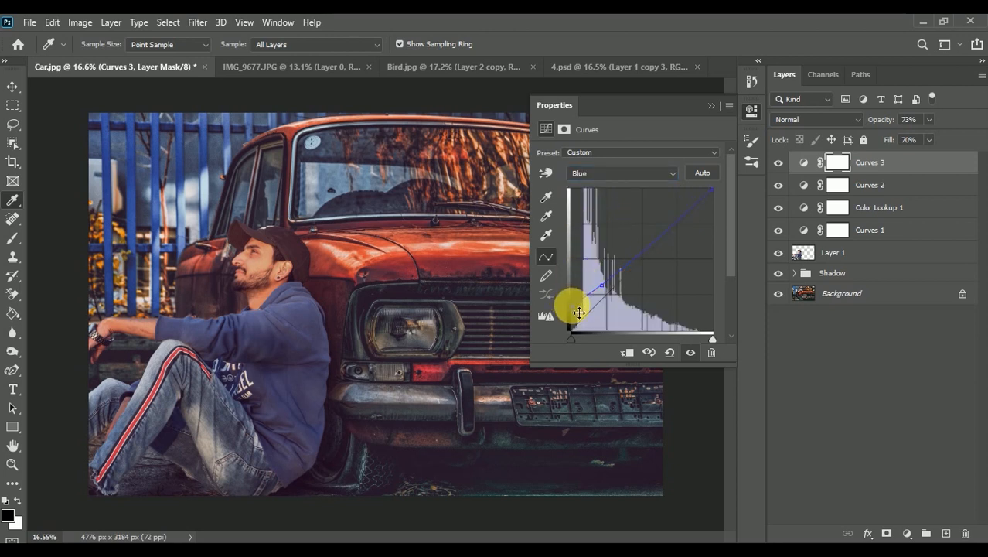
pyautogui.moveTo(578, 309); pyautogui.dragTo(571, 303)
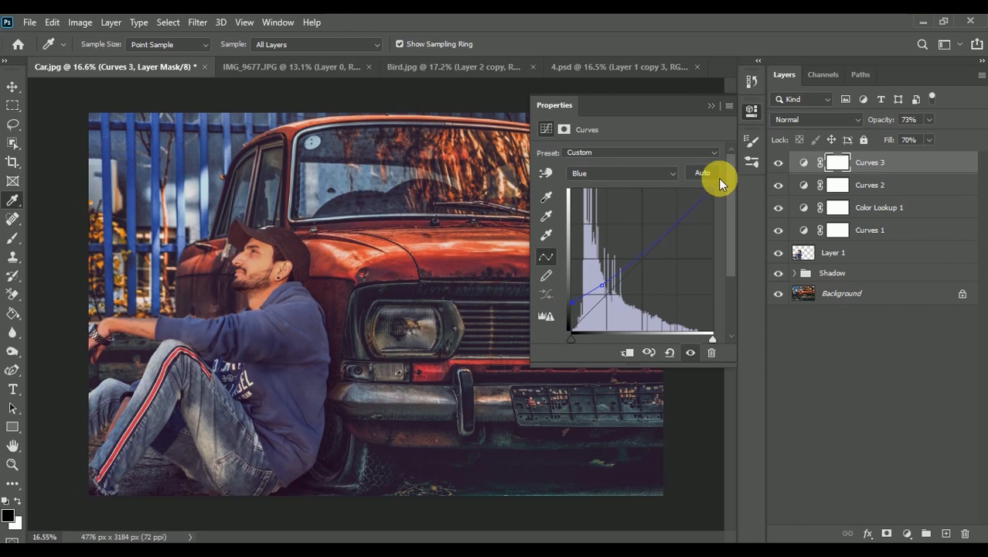
pyautogui.click(707, 104)
# - Add a Color Lookup adjustment layer above Curves 3 using the FoggyNight.3DL 3D LUT
pyautogui.click(908, 533)
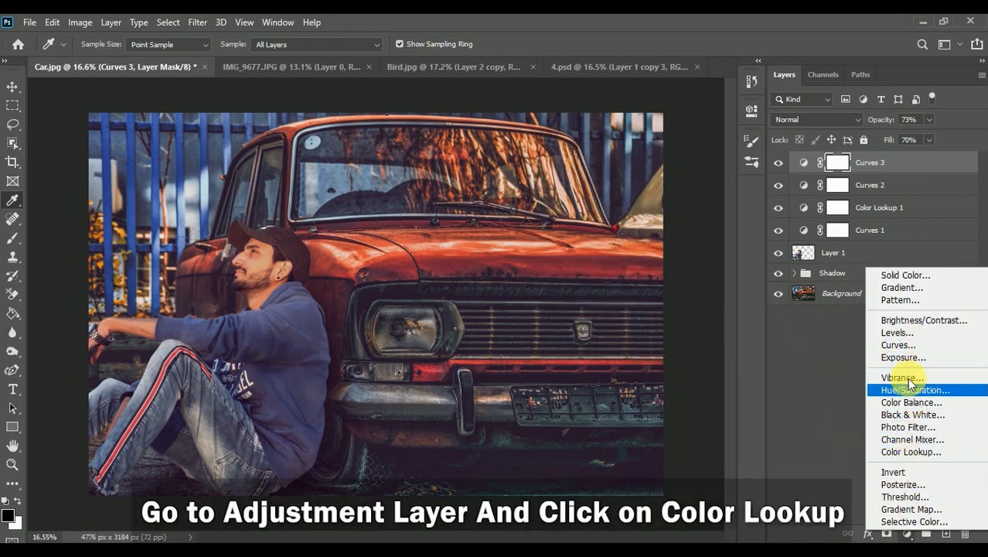
pyautogui.click(910, 453)
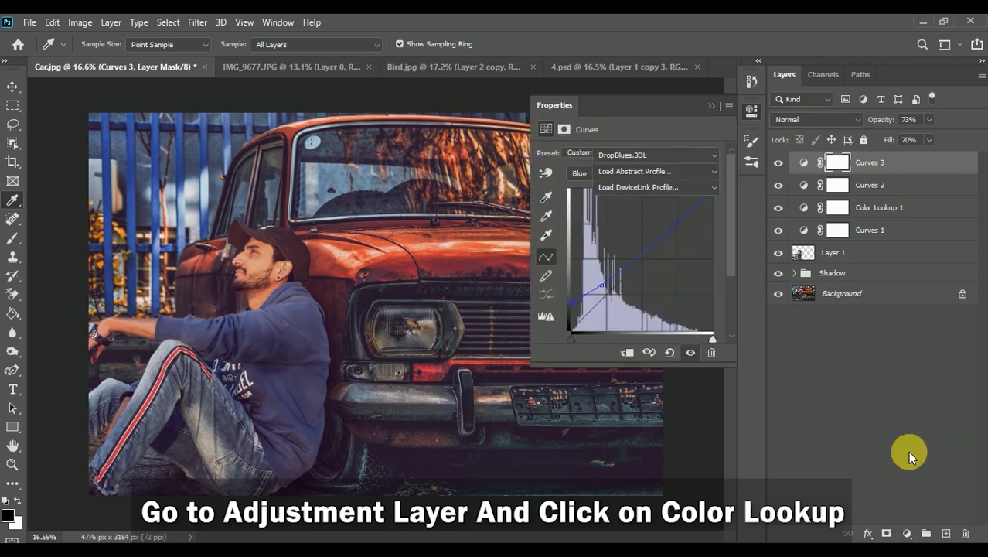
pyautogui.click(684, 156)
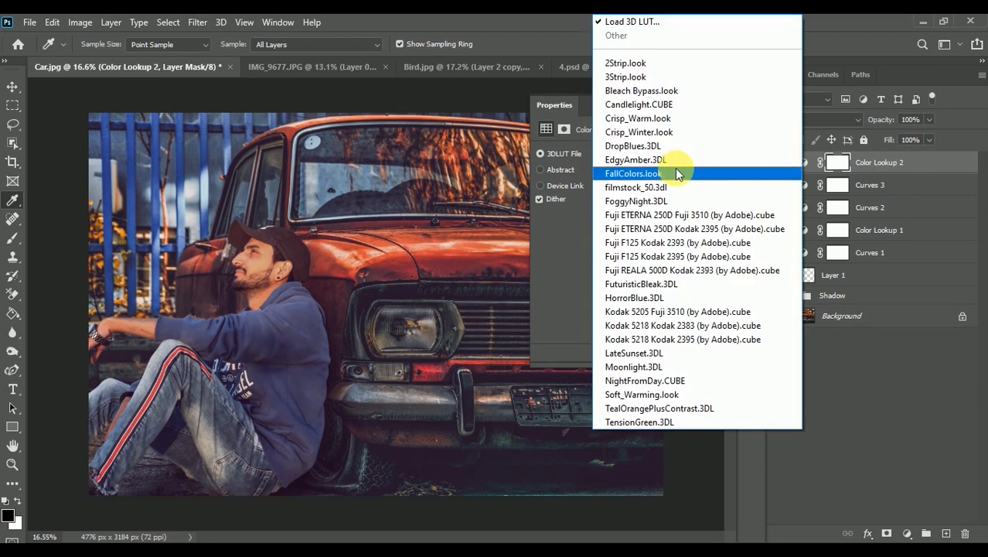
pyautogui.click(652, 201)
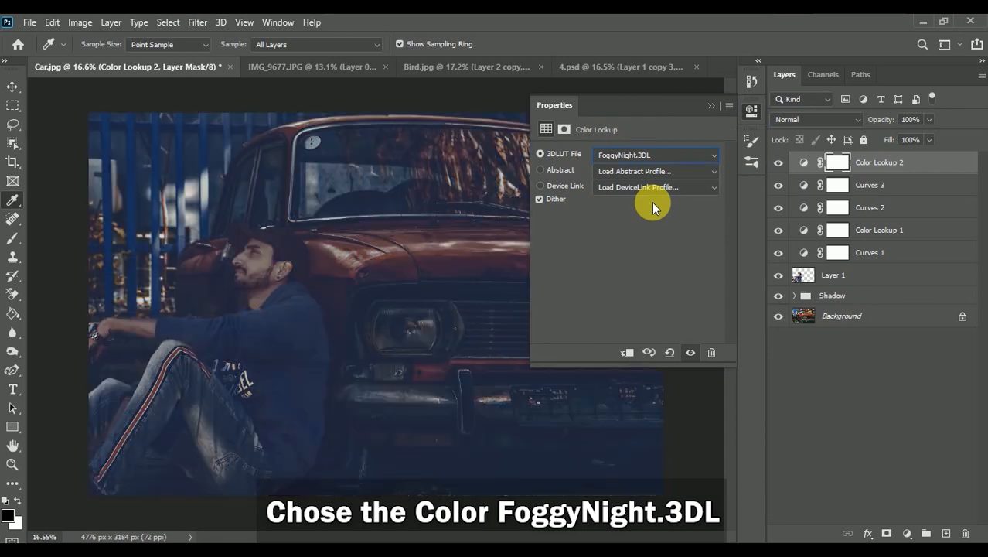
# - Reduce the Color Lookup 2 layer's opacity and fill to 54% each, and compare the image with and without it
pyautogui.click(929, 119)
pyautogui.moveTo(897, 136); pyautogui.dragTo(901, 155)
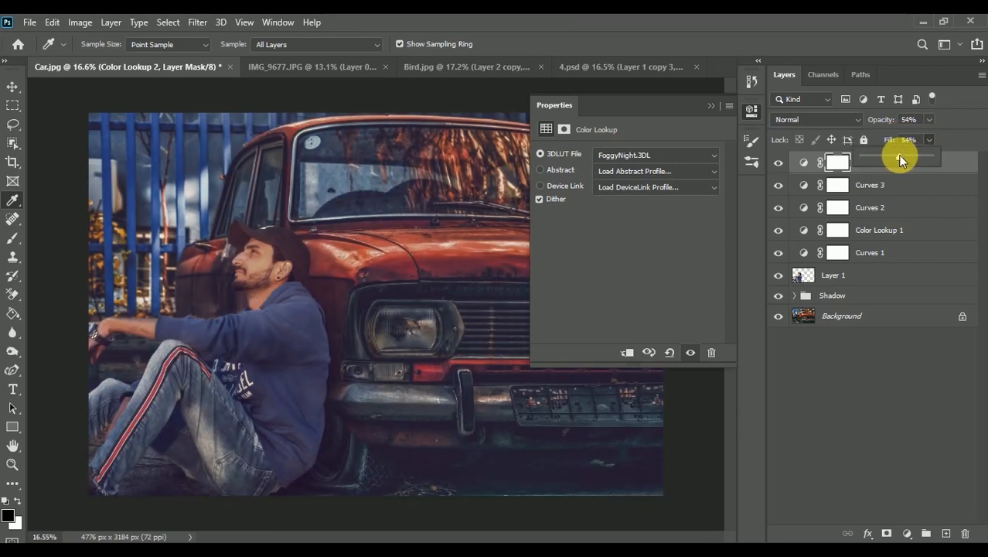
pyautogui.click(776, 169)
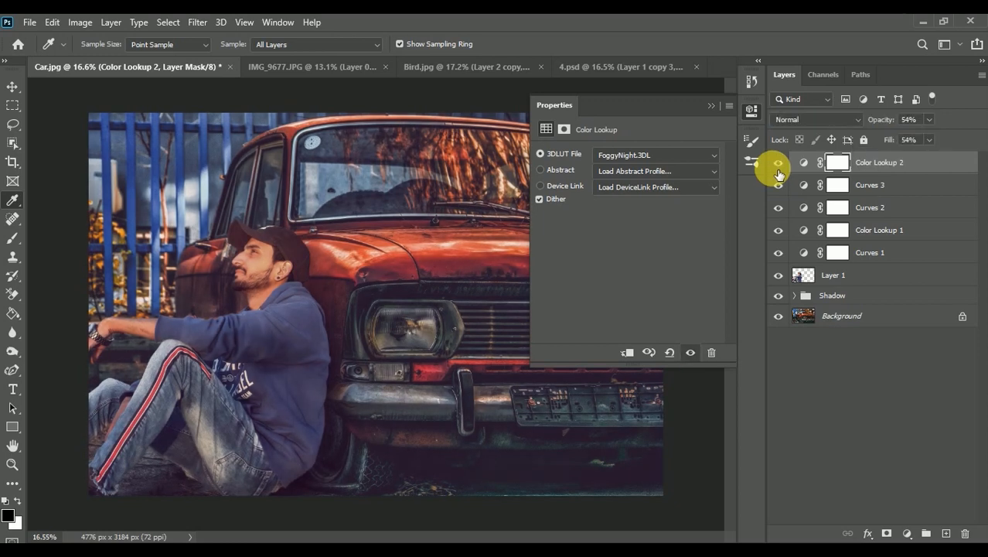
# - Add a Curves adjustment layer above Color Lookup 2, slightly lower the white point of its RGB curve, and collapse the curve settings
pyautogui.click(778, 167)
pyautogui.click(908, 534)
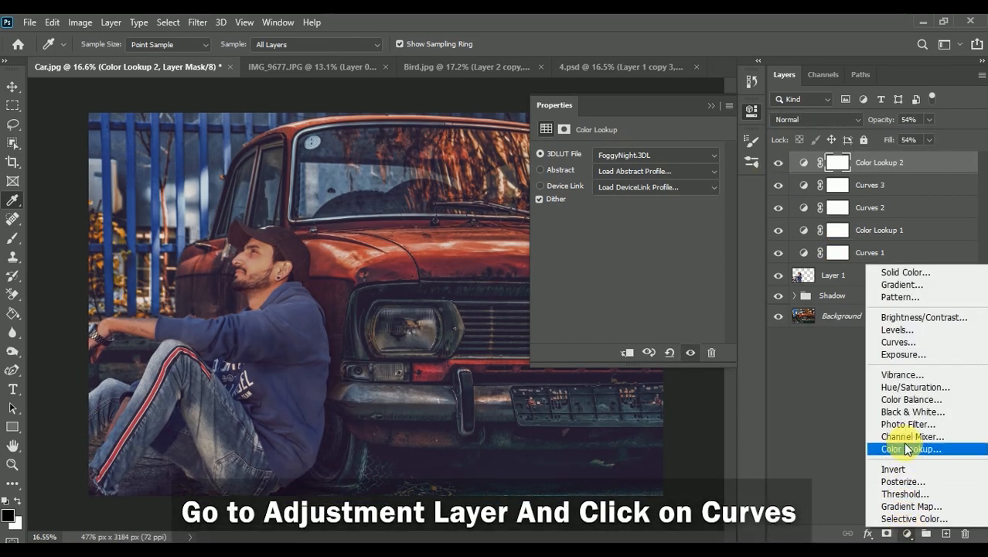
pyautogui.click(921, 342)
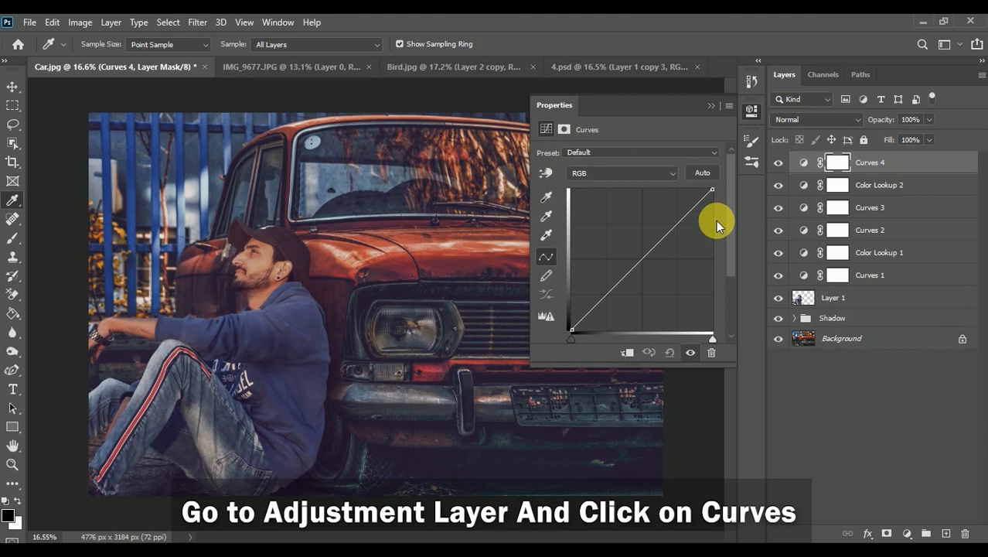
pyautogui.moveTo(720, 205); pyautogui.dragTo(722, 210)
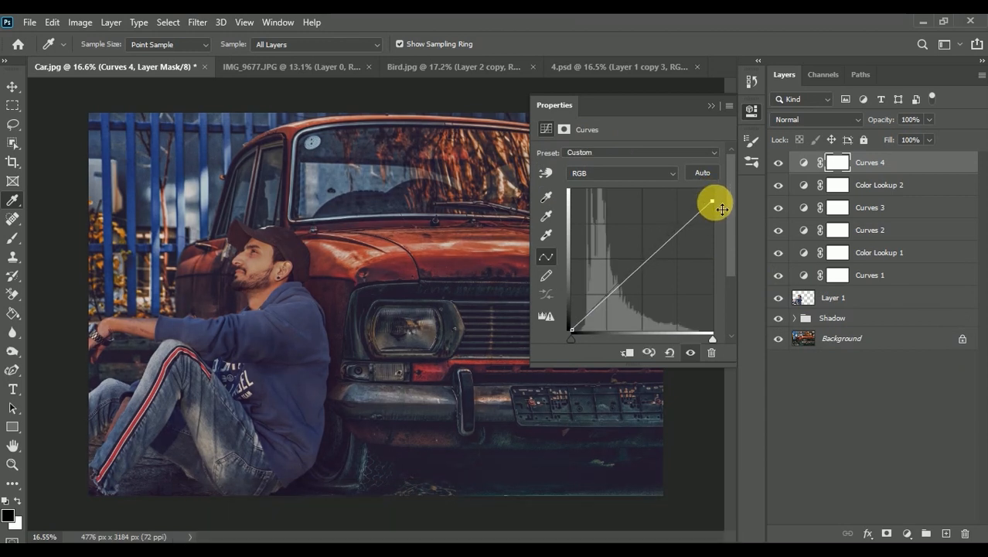
pyautogui.click(713, 106)
# - Reduce the Curves 4 layer's opacity to 77% and fill to 70%, and compare the image with and without it
pyautogui.moveTo(927, 120); pyautogui.dragTo(915, 136)
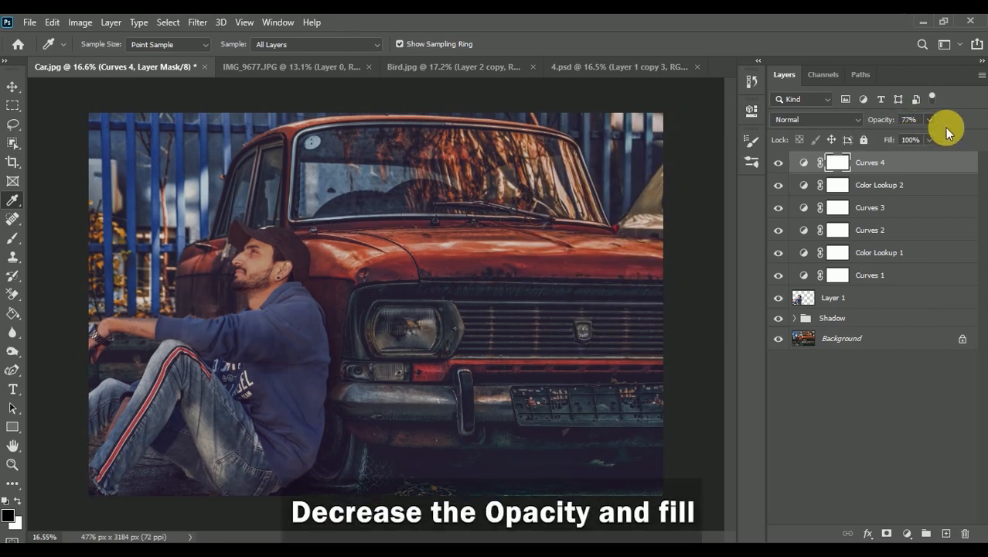
pyautogui.click(930, 140)
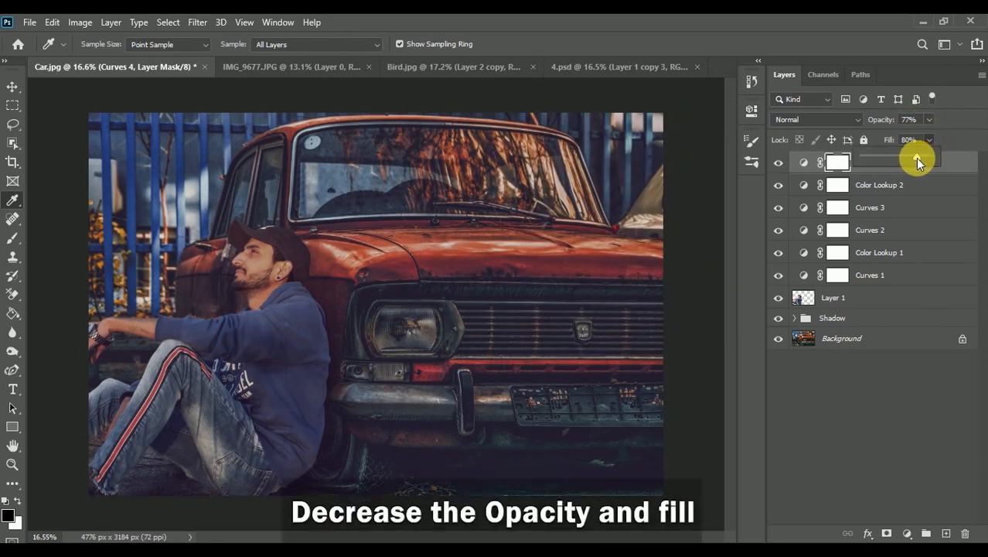
pyautogui.moveTo(915, 158); pyautogui.dragTo(909, 157)
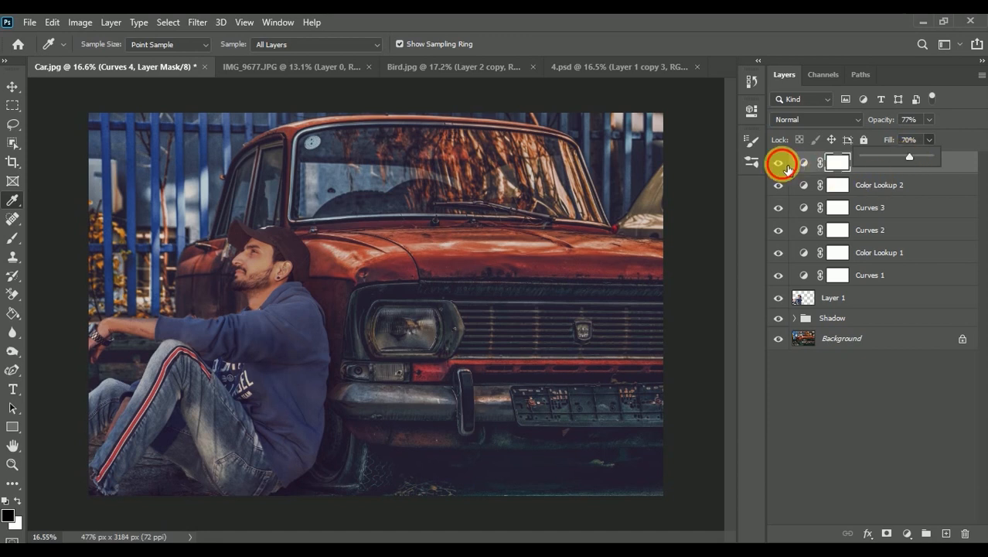
pyautogui.click(782, 164)
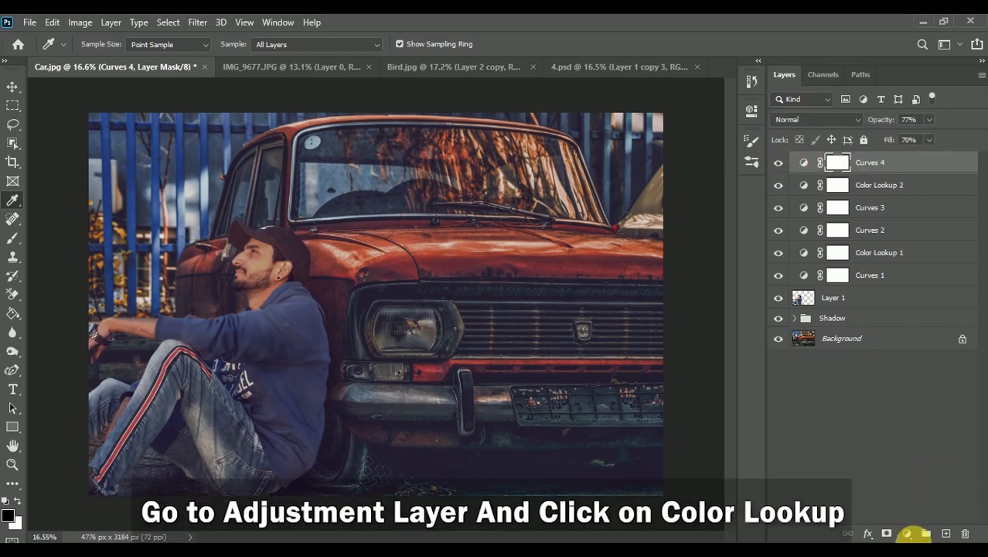
# - Add a Color Lookup adjustment layer above Curves 4 using the DropBlues.3DL 3D LUT
pyautogui.click(912, 536)
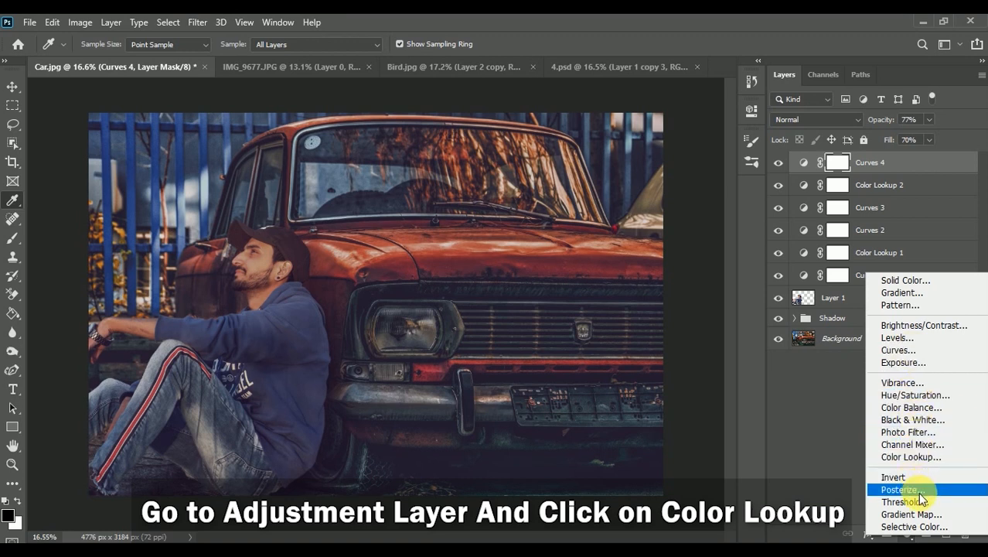
pyautogui.click(911, 457)
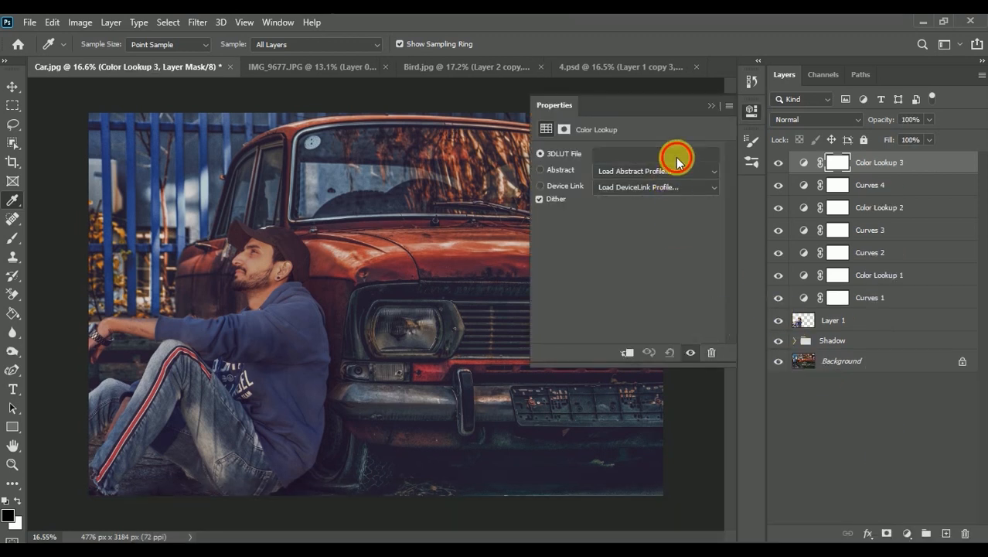
pyautogui.click(677, 158)
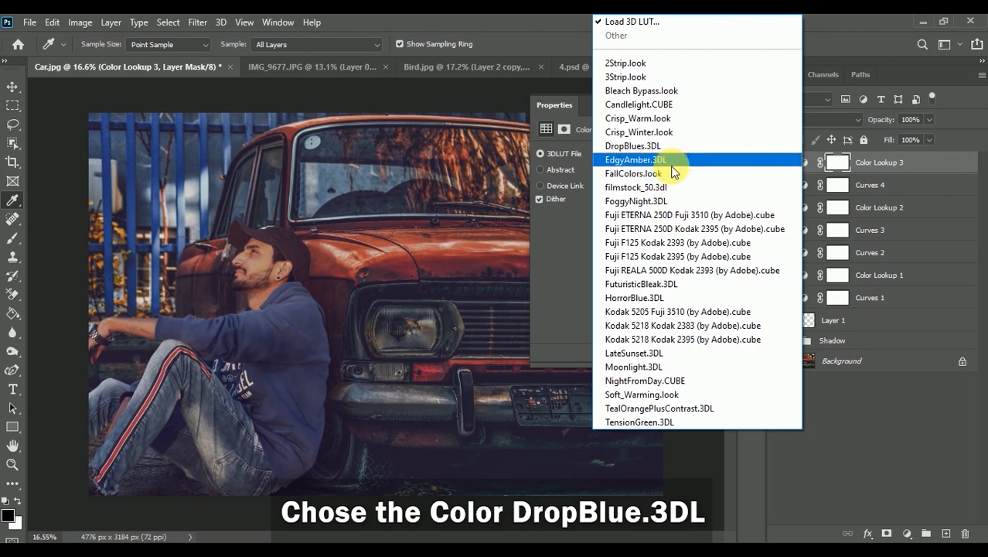
pyautogui.click(662, 146)
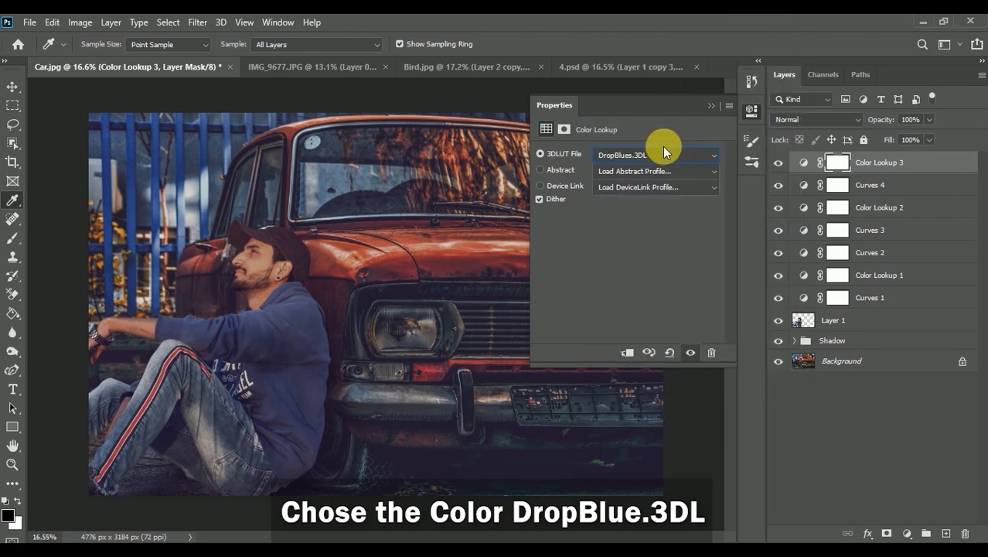
# - Reduce the Color Lookup 3 layer's opacity to 30% and fill to 52%, compare the image with and without it, and collapse its settings
pyautogui.moveTo(929, 119); pyautogui.dragTo(898, 160)
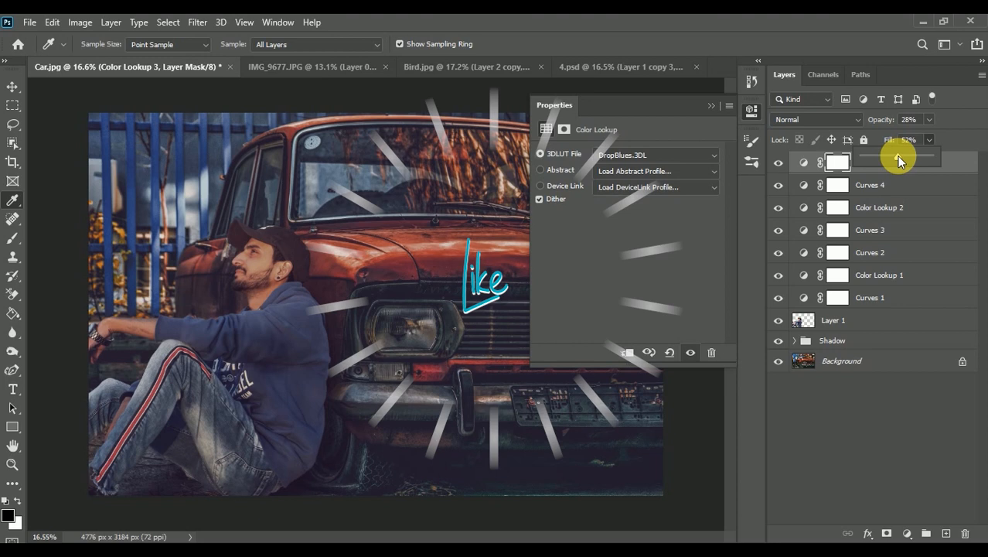
pyautogui.click(788, 168)
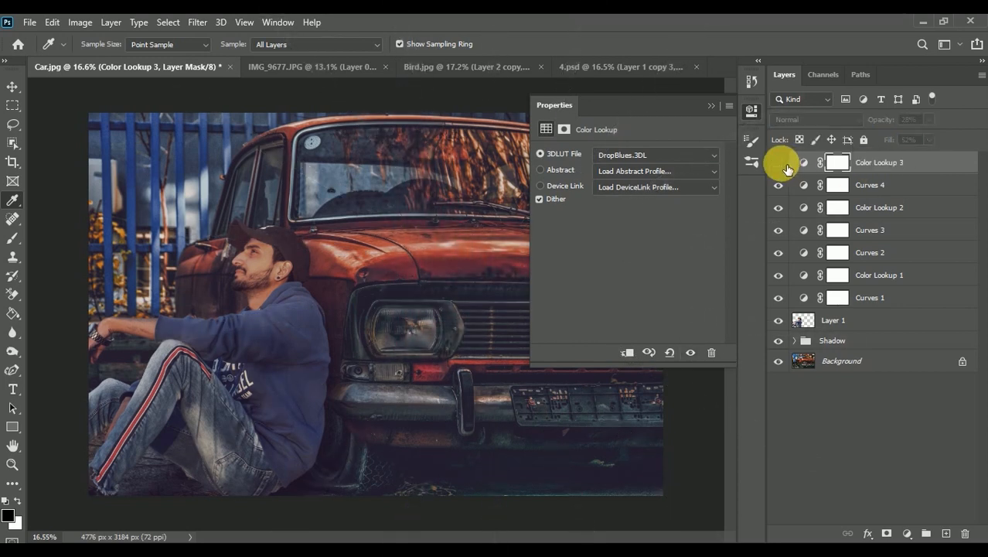
pyautogui.click(780, 163)
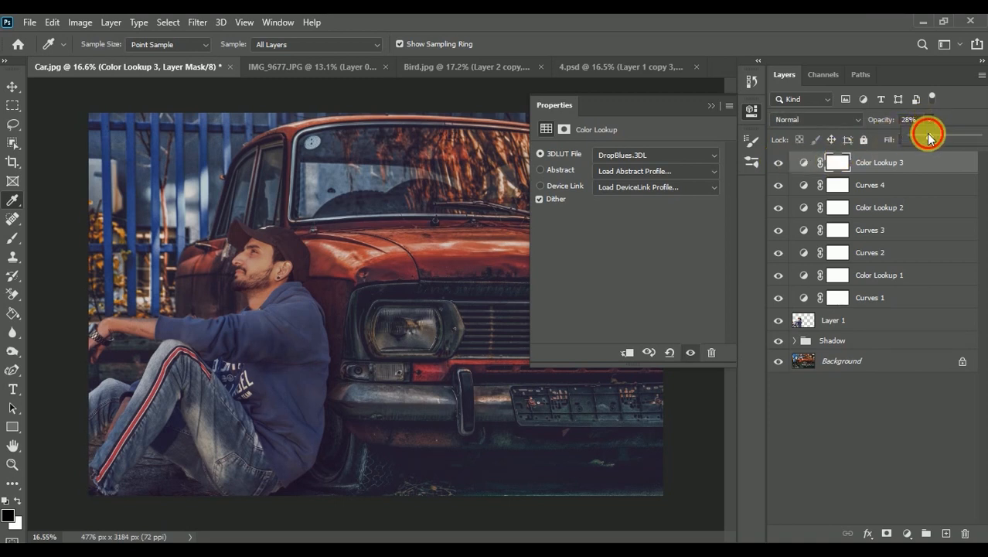
pyautogui.moveTo(929, 136); pyautogui.dragTo(931, 136)
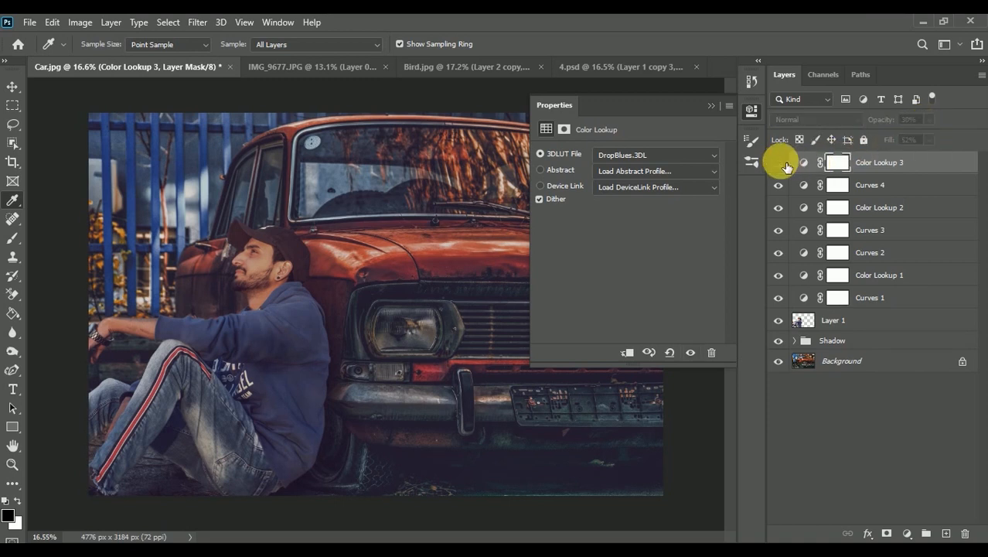
pyautogui.scroll(1, 369, 294)
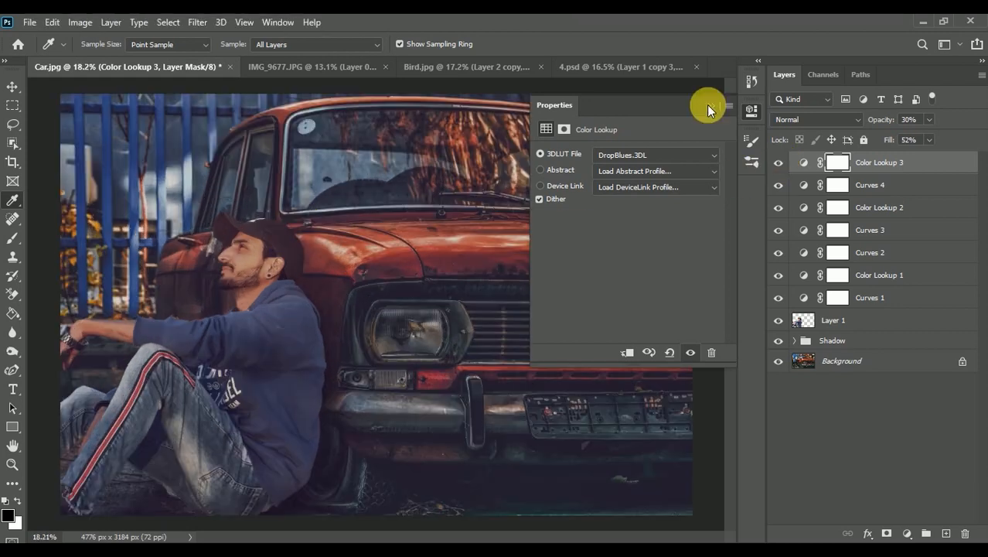
pyautogui.click(711, 105)
# - Hide the Background layer in Bird.jpg and bring the masked parrot layer into Car.jpg, placing it over the man
pyautogui.click(438, 67)
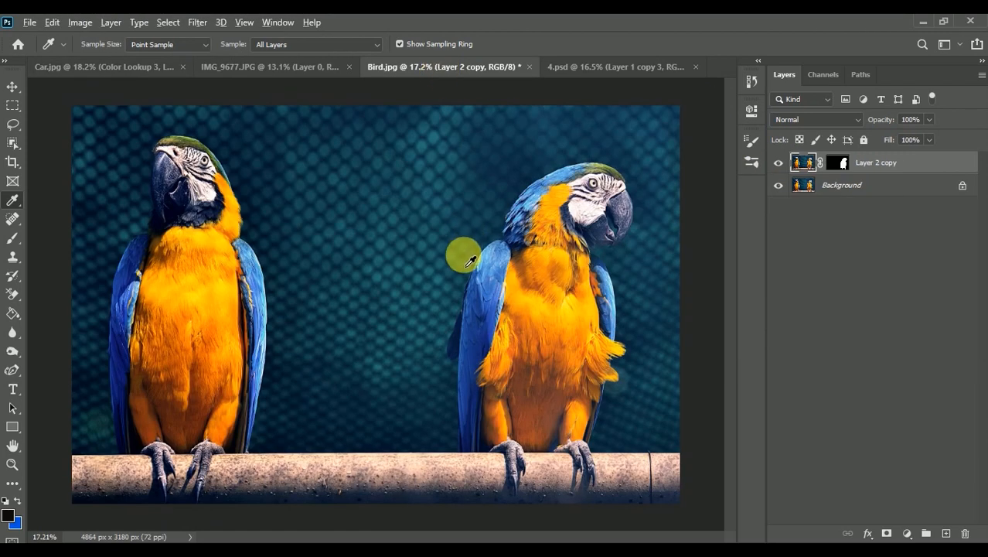
pyautogui.scroll(-2, 388, 292)
pyautogui.scroll(1, 389, 292)
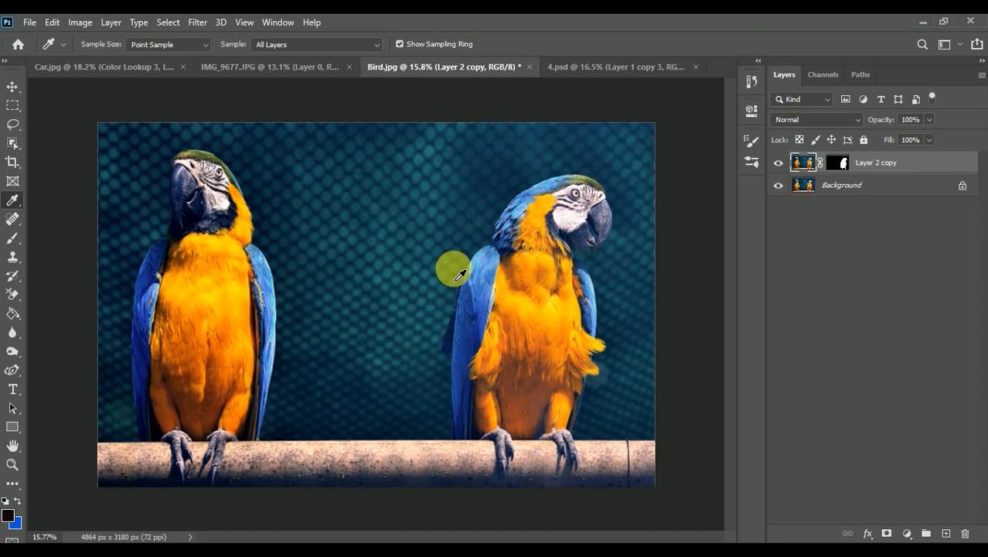
pyautogui.click(778, 186)
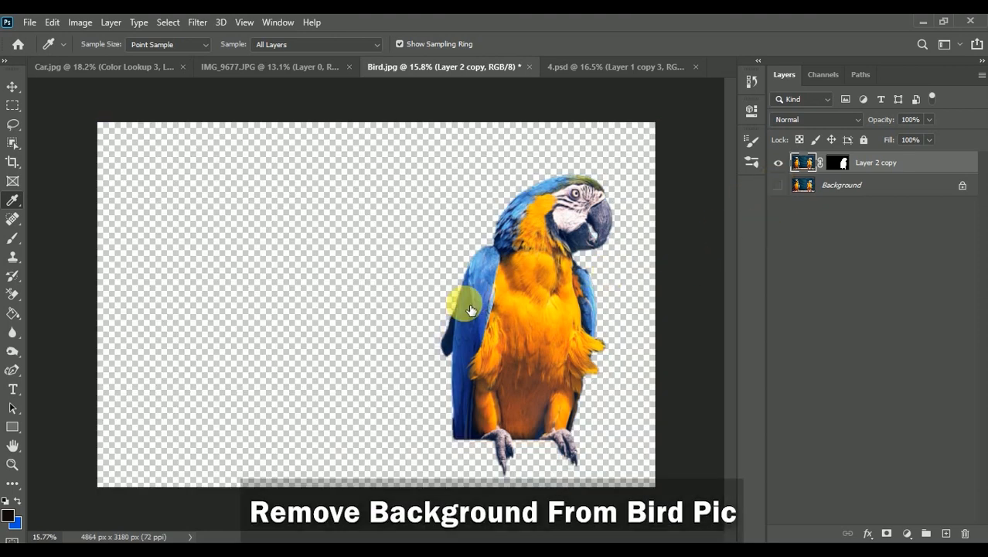
pyautogui.click(14, 89)
pyautogui.moveTo(531, 309); pyautogui.dragTo(143, 115)
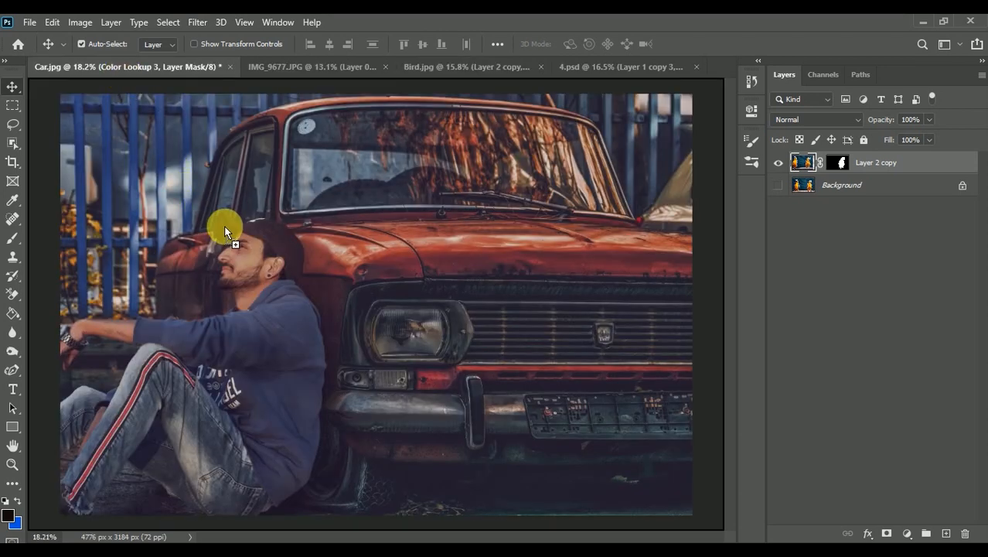
pyautogui.moveTo(225, 226); pyautogui.dragTo(227, 229)
pyautogui.moveTo(373, 243); pyautogui.dragTo(249, 276)
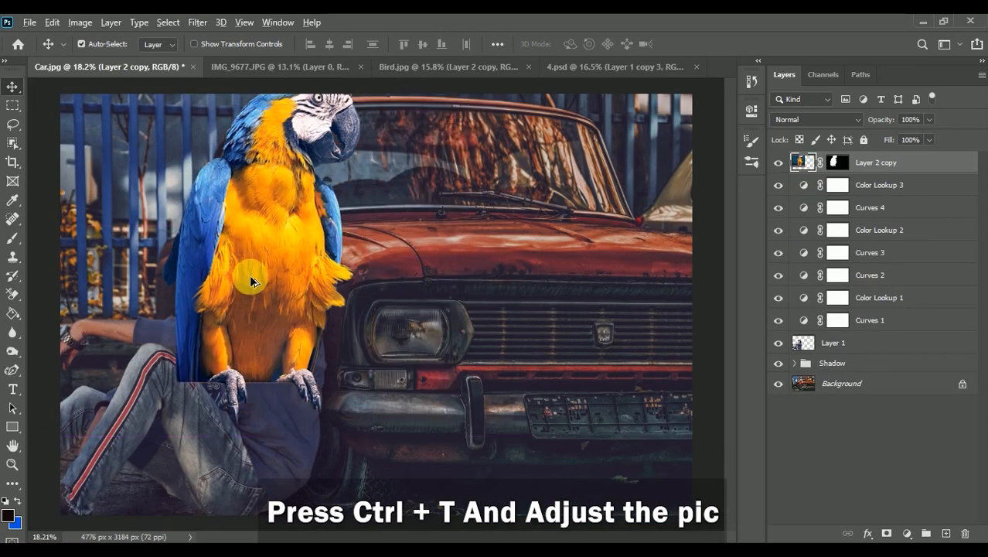
# - Scale the parrot down to 41.68% and place it in front of the fence beside the man's face
pyautogui.scroll(-2, 252, 281)
pyautogui.hotkey('ctrl', 't')
pyautogui.moveTo(397, 84); pyautogui.dragTo(262, 181)
pyautogui.scroll(2, 149, 259)
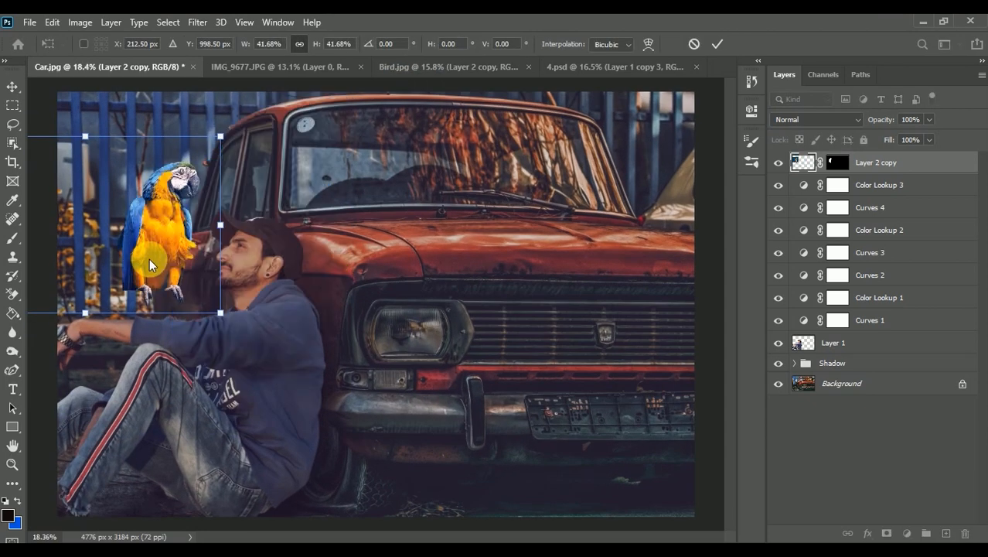
# - Shrink the parrot again to 59.29%, rotate it 1.19°, and stand it on the man's forearm
pyautogui.moveTo(221, 137); pyautogui.dragTo(155, 298)
pyautogui.scroll(5, 159, 290)
pyautogui.moveTo(165, 262); pyautogui.dragTo(261, 196)
pyautogui.moveTo(190, 319); pyautogui.dragTo(125, 308)
pyautogui.moveTo(185, 364); pyautogui.dragTo(322, 539)
pyautogui.moveTo(284, 332); pyautogui.dragTo(144, 229)
pyautogui.scroll(-1, 175, 292)
pyautogui.moveTo(251, 344); pyautogui.dragTo(248, 348)
pyautogui.moveTo(175, 295); pyautogui.dragTo(174, 294)
pyautogui.scroll(-3, 175, 292)
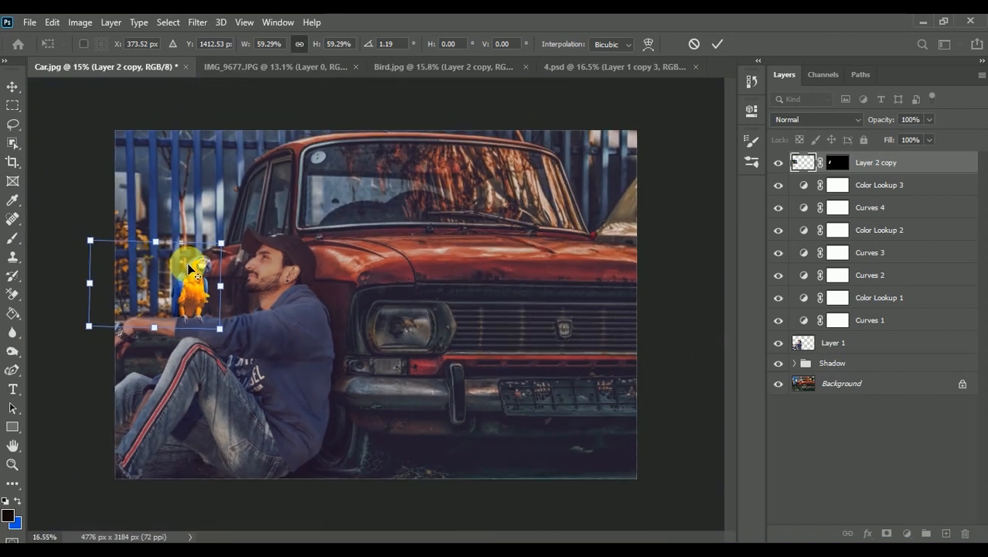
pyautogui.scroll(1, 185, 265)
pyautogui.scroll(2, 143, 274)
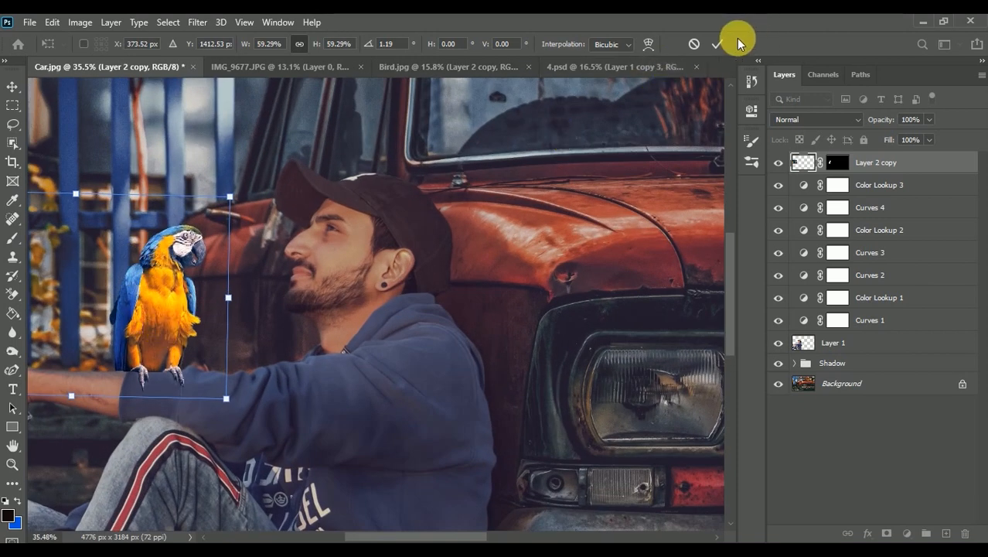
# - Move the parrot layer below Curves 1, directly above Layer 1, and compare the image with and without it
pyautogui.moveTo(825, 163); pyautogui.dragTo(859, 336)
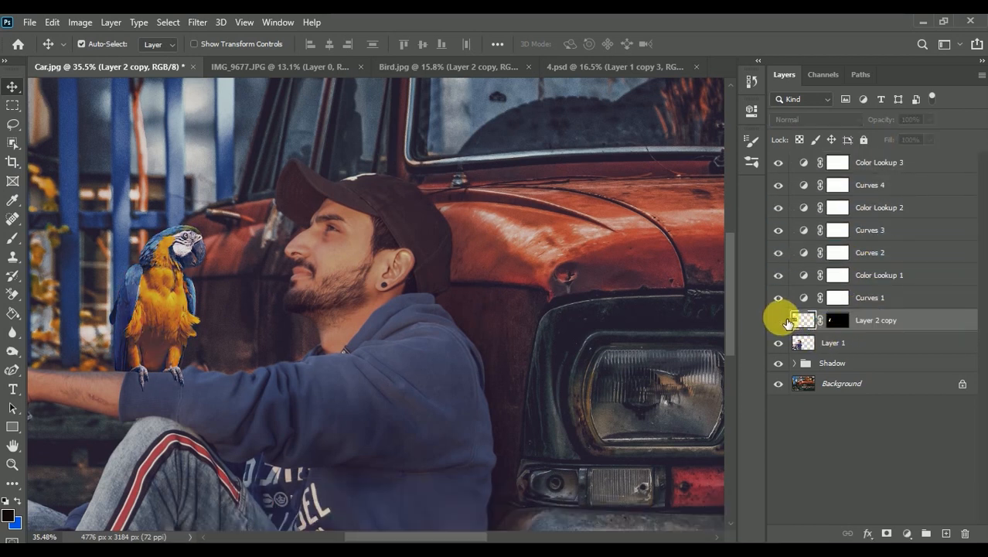
pyautogui.click(787, 322)
pyautogui.click(787, 322)
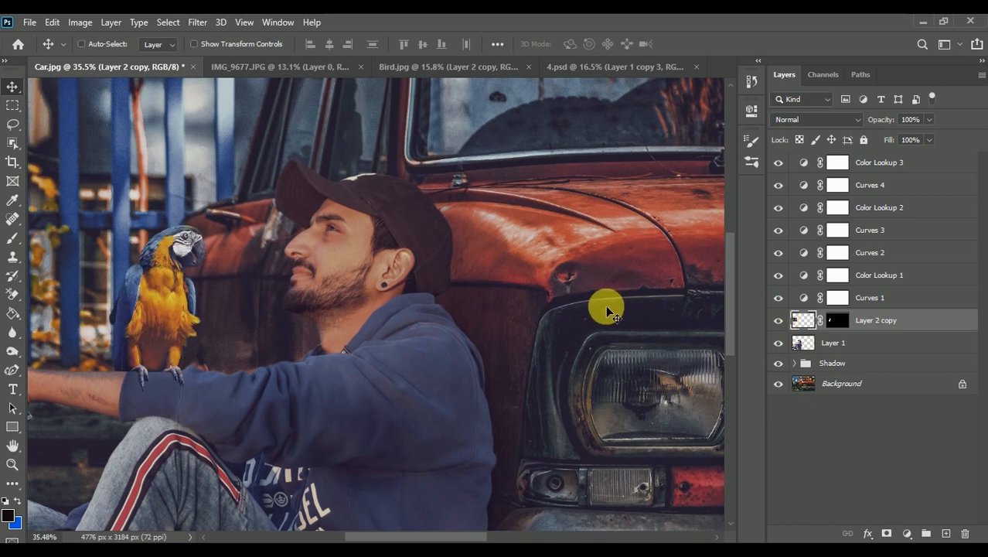
# - Nudge the parrot slightly along the man's forearm with Free Transform and apply the transformation
pyautogui.hotkey('ctrl', 't')
pyautogui.moveTo(256, 415); pyautogui.dragTo(169, 348)
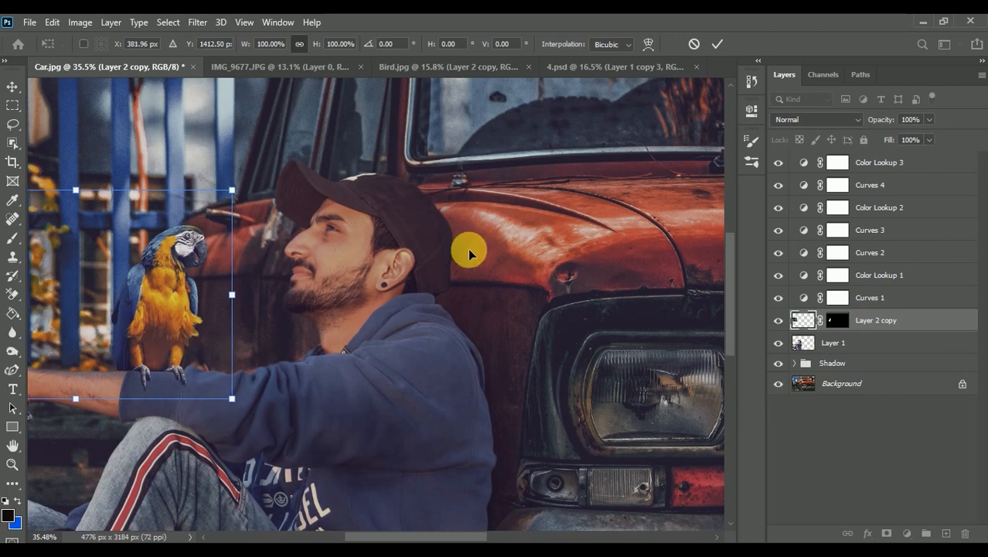
pyautogui.click(717, 44)
pyautogui.scroll(-5, 183, 361)
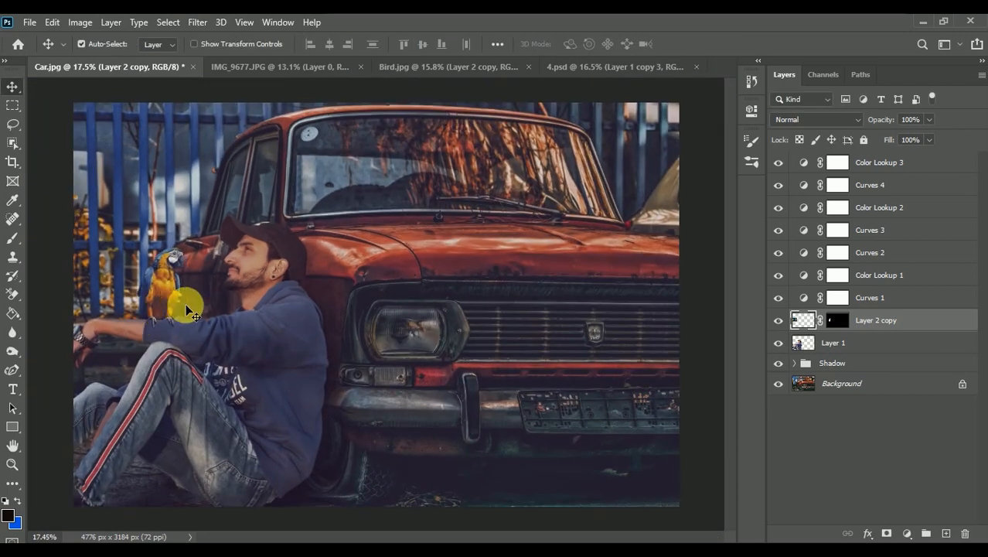
pyautogui.scroll(1, 199, 303)
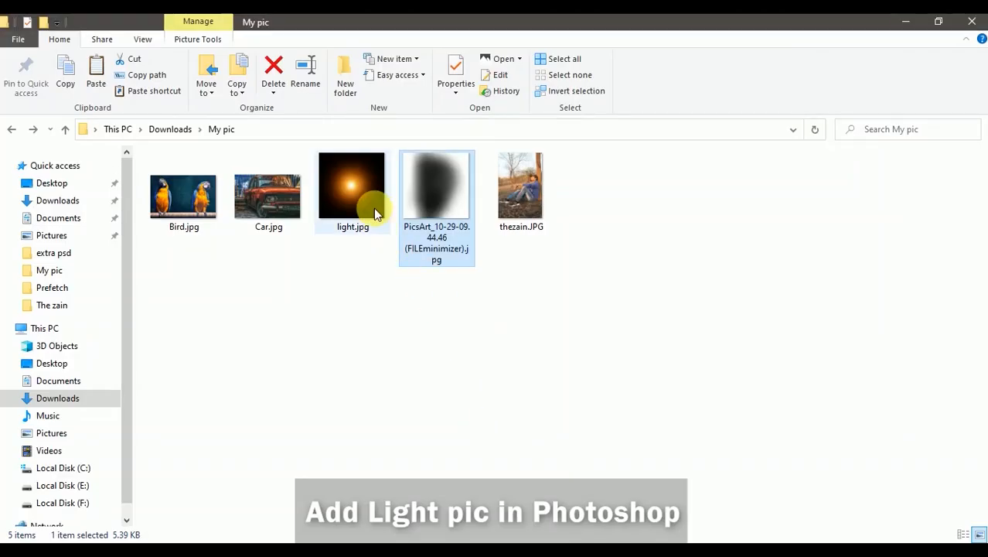
# - Place light.jpg from the My pic folder into Car.jpg, scale it to 137.62%, and center it on the car's headlight
pyautogui.click(355, 189)
pyautogui.moveTo(371, 207); pyautogui.dragTo(435, 361)
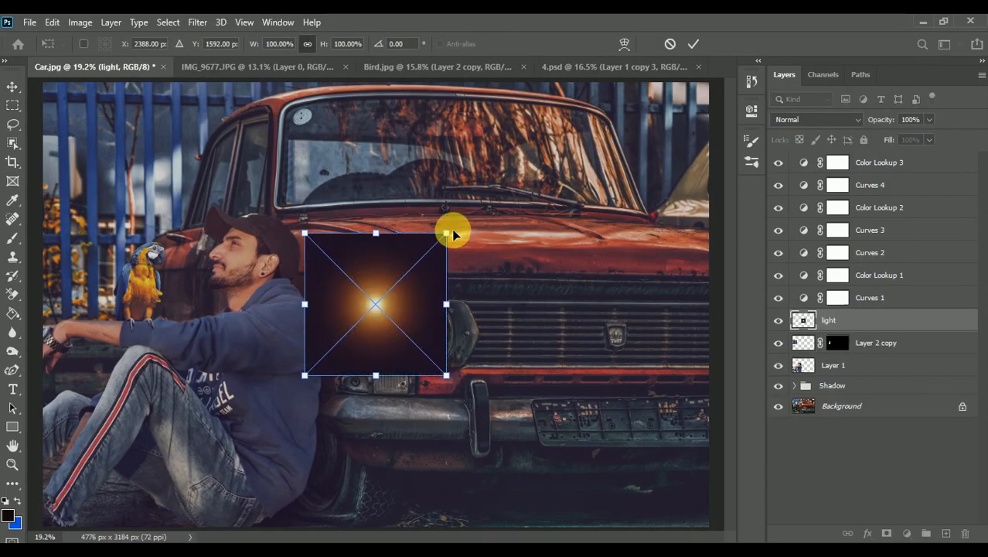
pyautogui.moveTo(453, 228); pyautogui.dragTo(480, 201)
pyautogui.moveTo(410, 309); pyautogui.dragTo(435, 335)
# - Set the light layer's blend mode to Screen, move it to the top of the layer stack, and compare the image with and without it
pyautogui.click(795, 119)
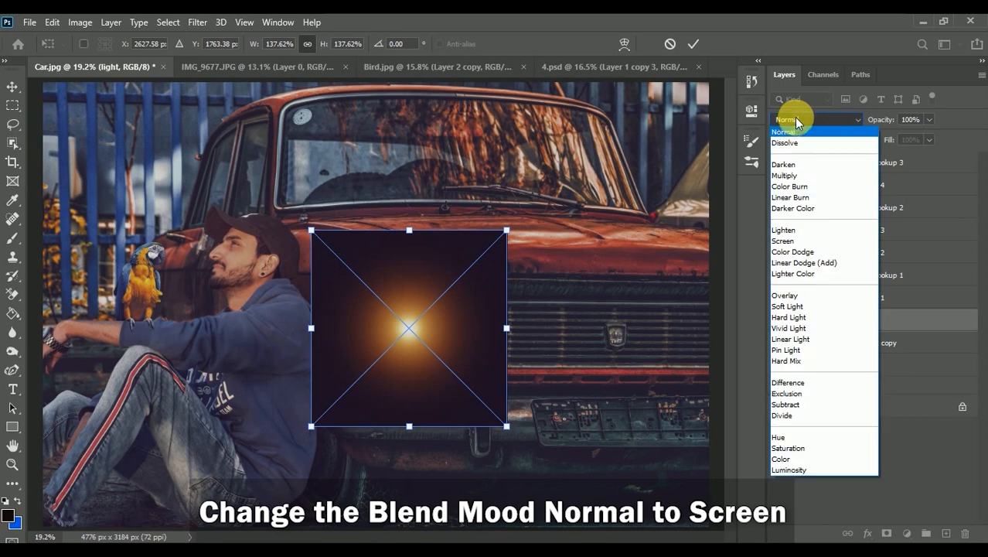
pyautogui.click(806, 245)
pyautogui.moveTo(863, 317); pyautogui.dragTo(828, 162)
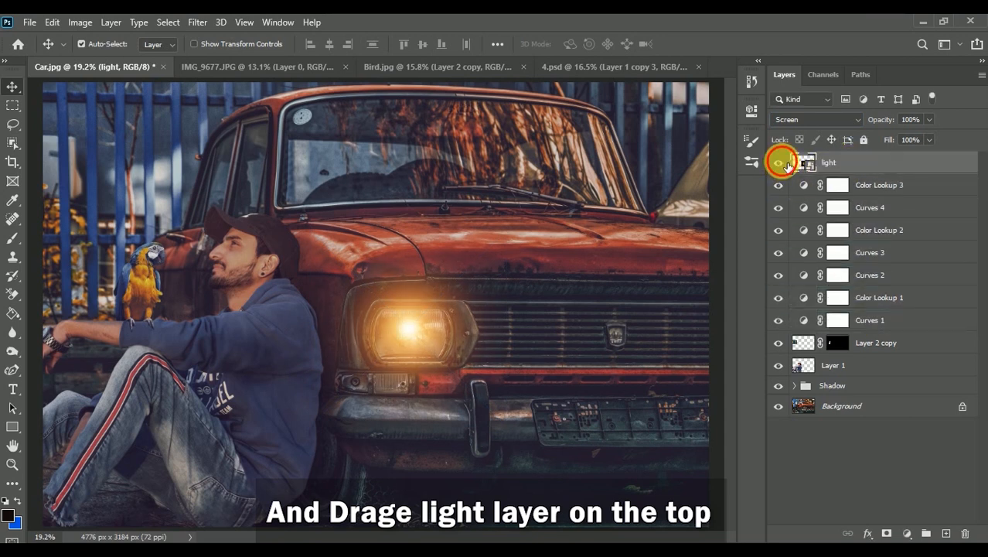
pyautogui.click(781, 162)
pyautogui.click(781, 163)
pyautogui.click(781, 163)
# - Enlarge the light glow to 244.90% and recenter it on the car's headlight
pyautogui.hotkey('ctrl', 't')
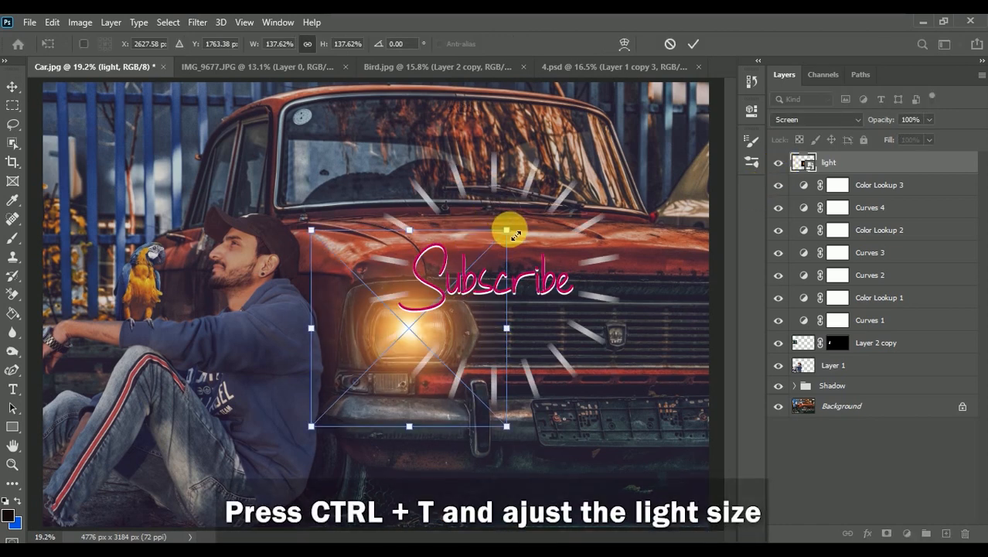
pyautogui.moveTo(510, 229); pyautogui.dragTo(590, 182)
pyautogui.moveTo(481, 316); pyautogui.dragTo(483, 324)
pyautogui.moveTo(569, 173); pyautogui.dragTo(583, 162)
pyautogui.moveTo(486, 308); pyautogui.dragTo(492, 302)
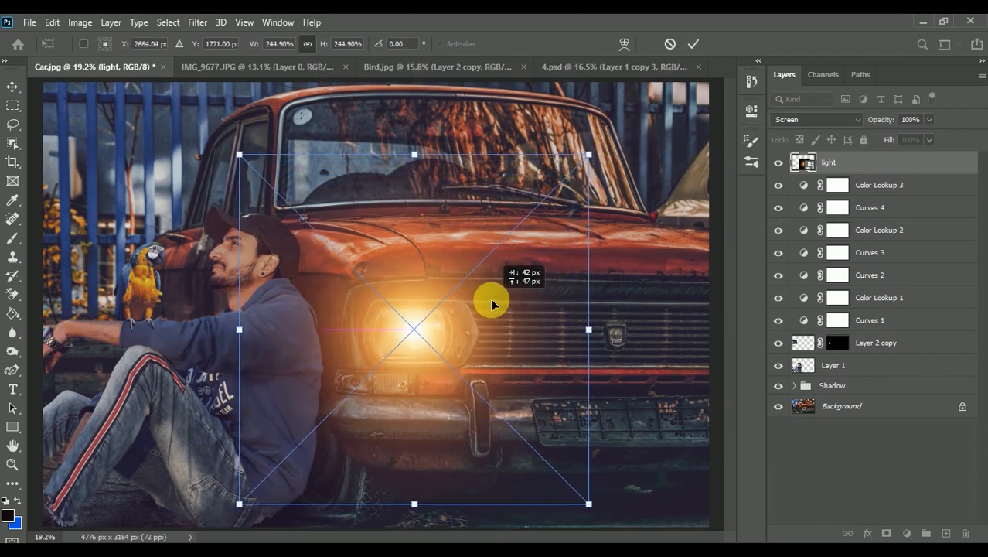
pyautogui.click(693, 44)
# - Reduce the light layer's fill to 89% and opacity to 93%
pyautogui.click(929, 140)
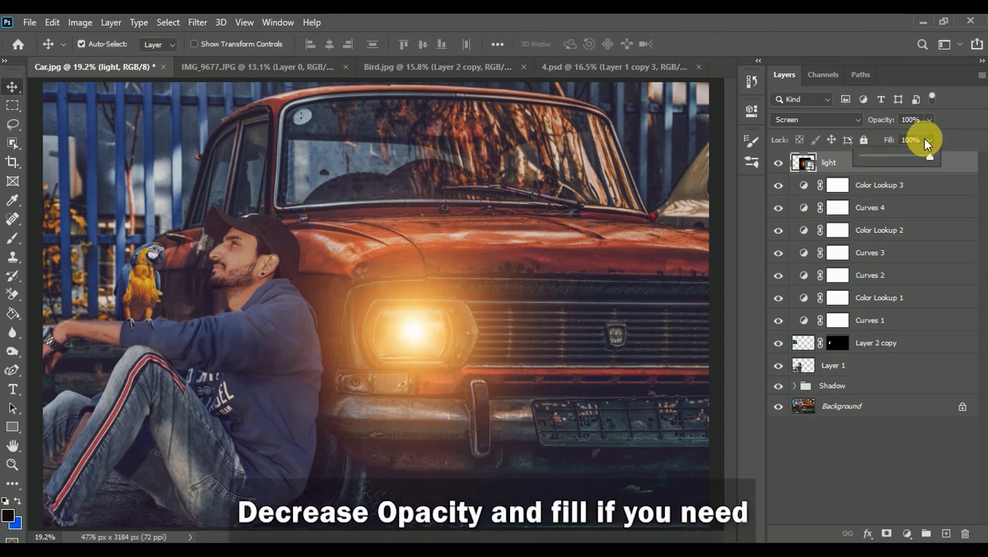
pyautogui.moveTo(927, 155)
pyautogui.mouseDown()
pyautogui.moveTo(916, 156)
pyautogui.moveTo(926, 137)
pyautogui.mouseUp()
pyautogui.click(929, 120)
pyautogui.scroll(-1, 309, 331)
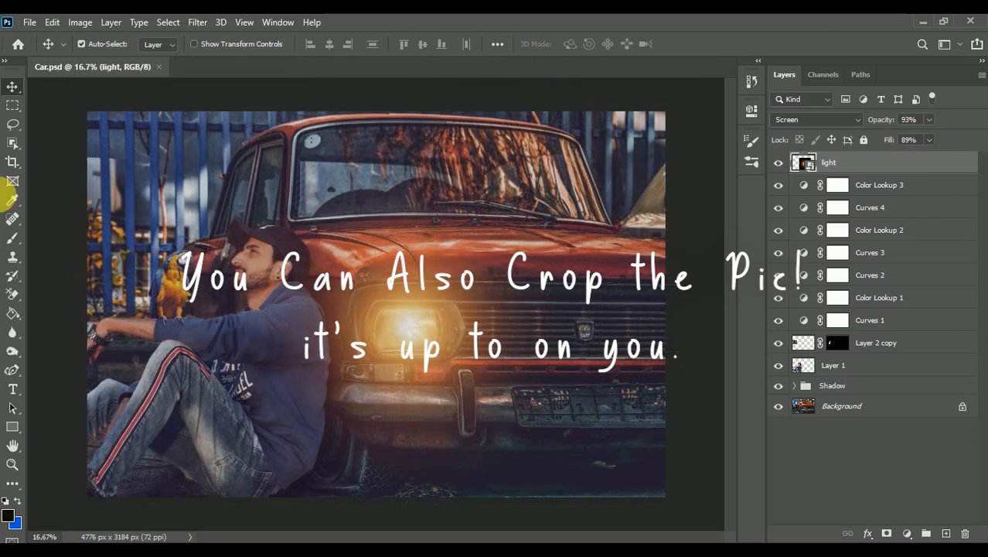
# - Crop away the strip at the photo's right side, making the image 4332 x 3184 px
pyautogui.click(12, 163)
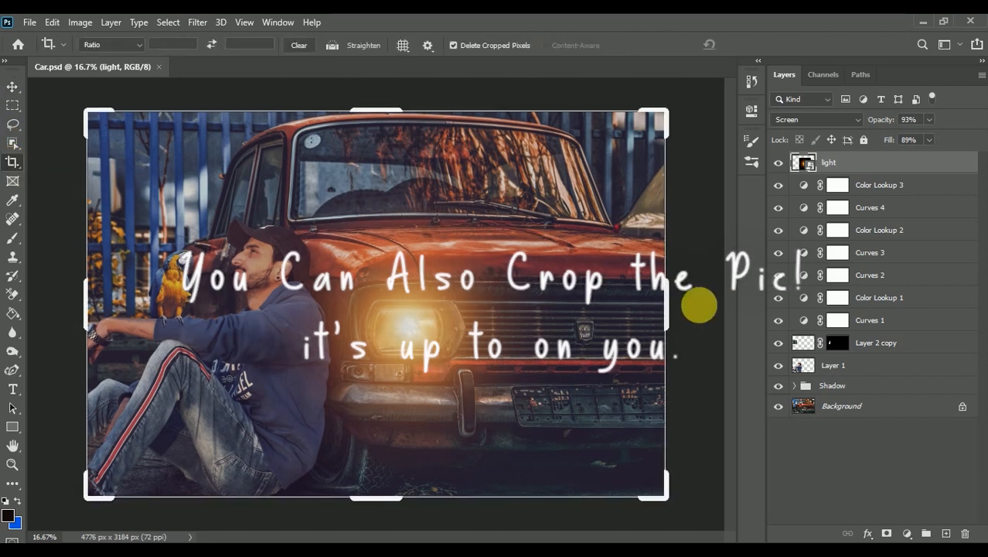
pyautogui.moveTo(654, 307); pyautogui.dragTo(649, 310)
pyautogui.click(761, 46)
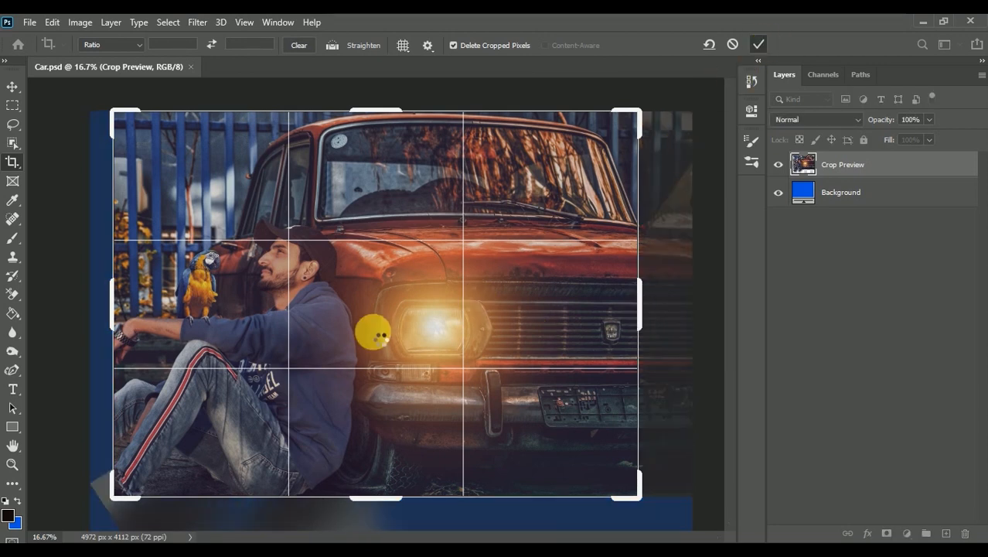
pyautogui.scroll(2, 363, 346)
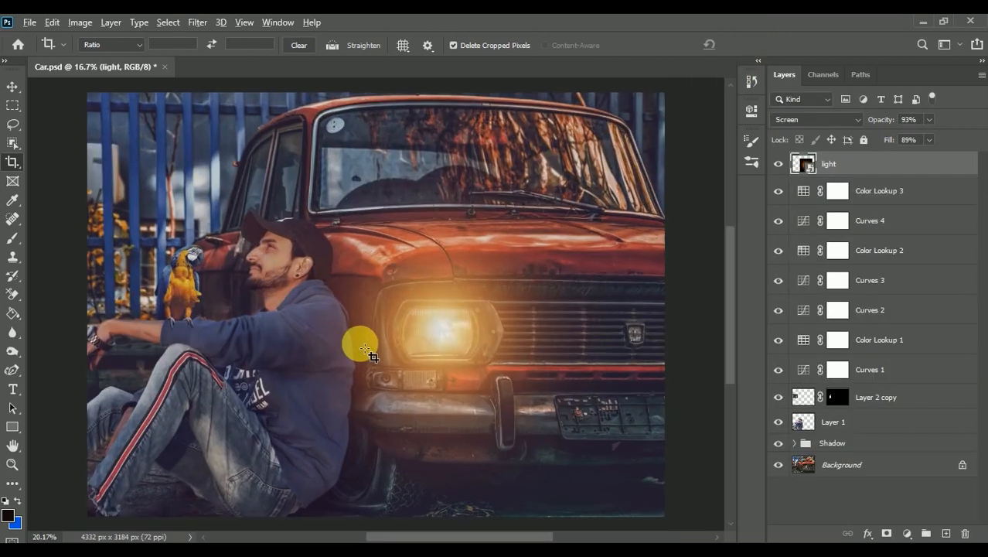
pyautogui.scroll(-2, 364, 346)
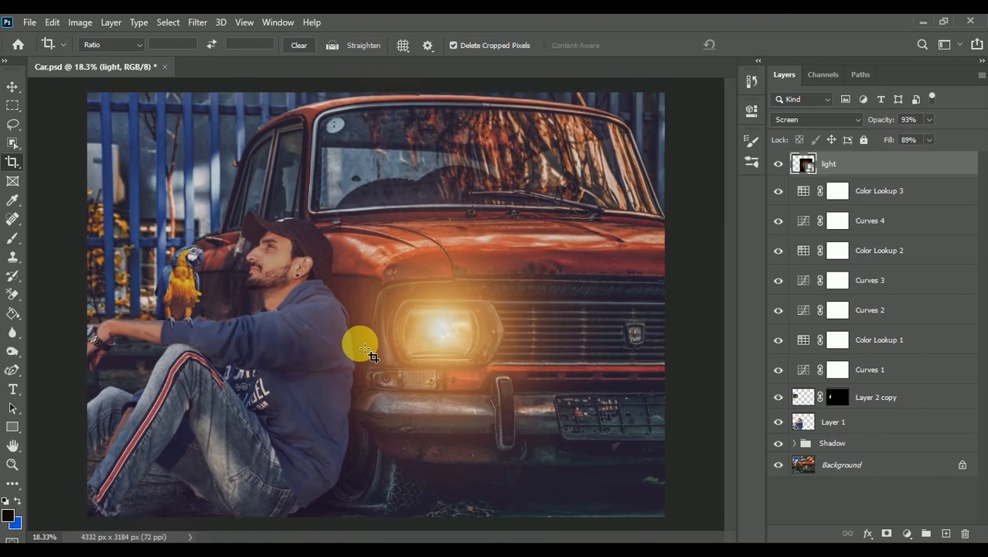